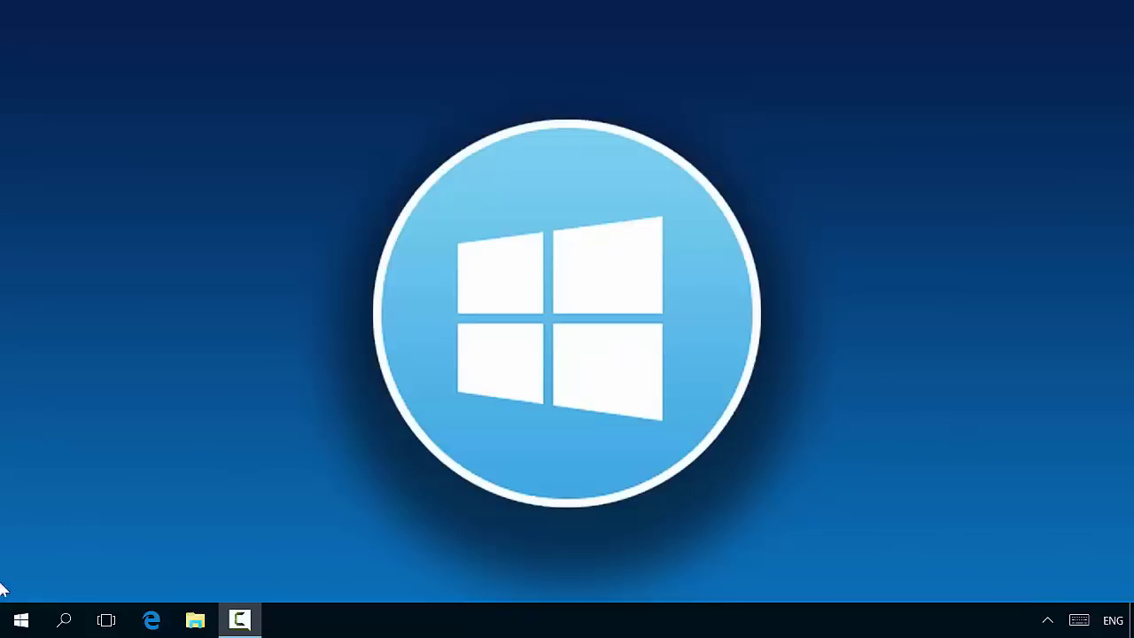
Open Visio 2016, search the online templates for "bpmn" and create a blank BPMN Diagram in US units.
{"action": "left_click", "coordinate": [18, 620]}
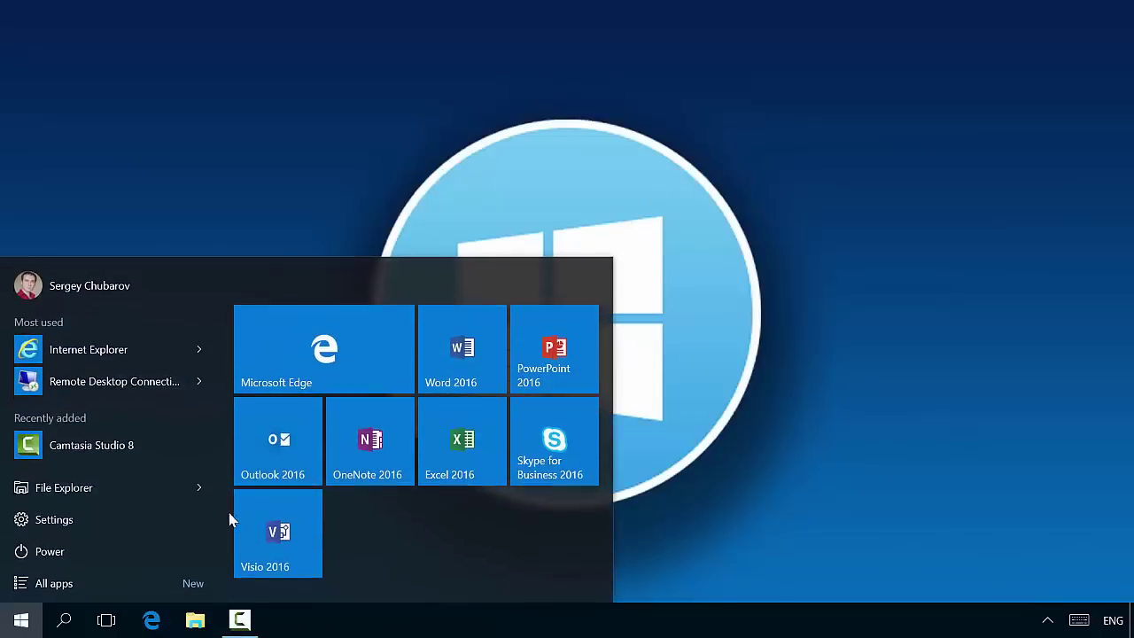
{"action": "left_click", "coordinate": [258, 534]}
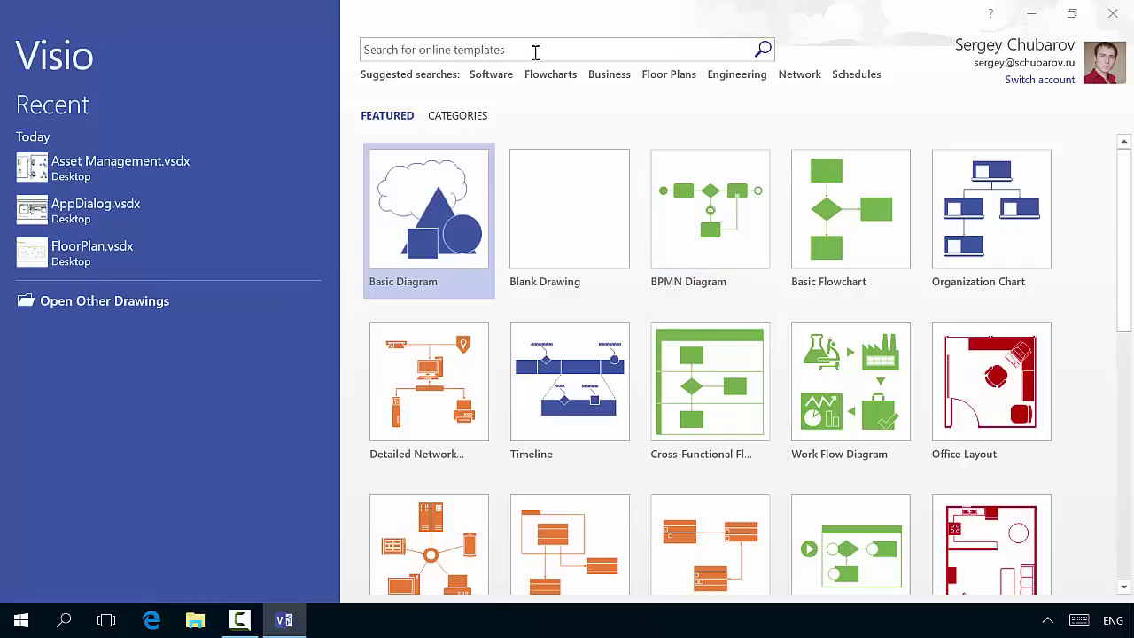
{"action": "left_click", "coordinate": [535, 52]}
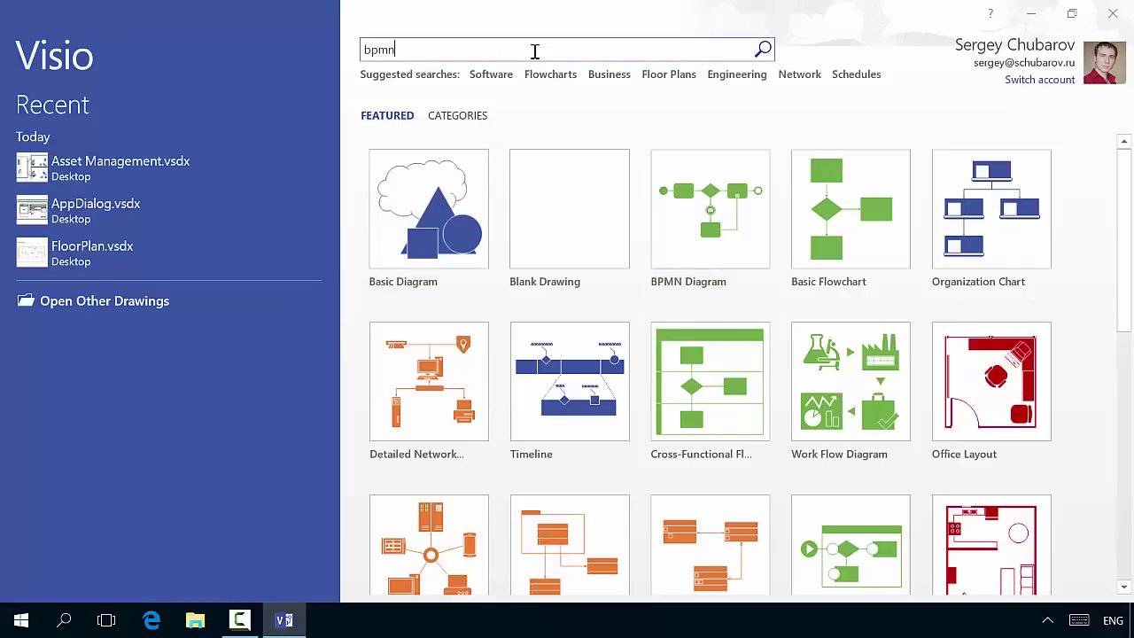
{"action": "type", "text": "bpmn"}
{"action": "key", "text": "Return"}
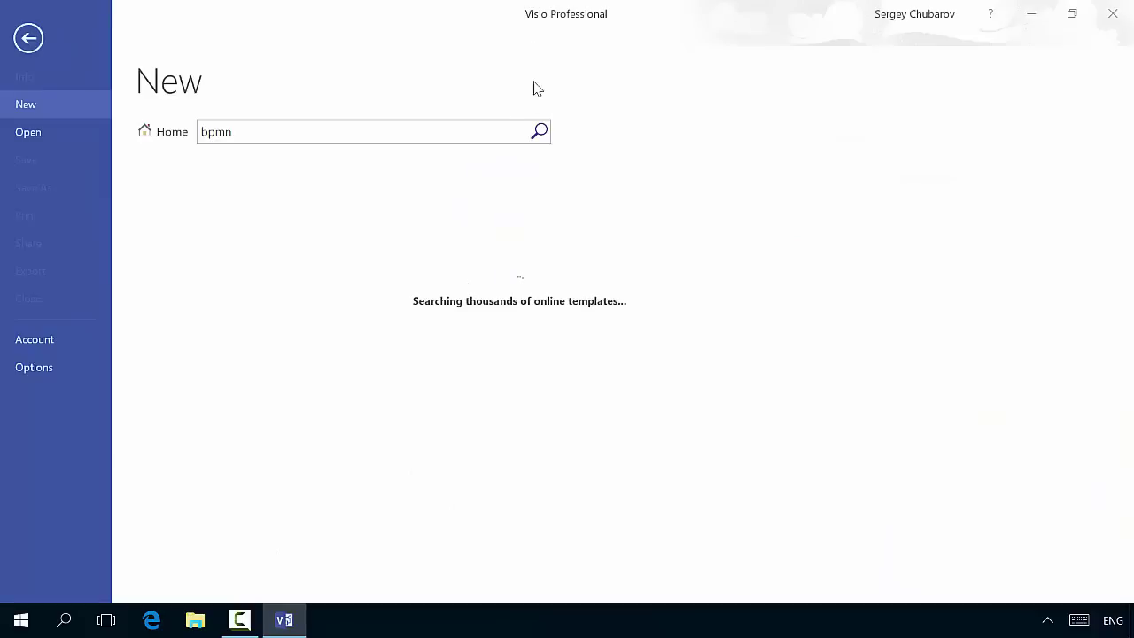
{"action": "left_click", "coordinate": [240, 248]}
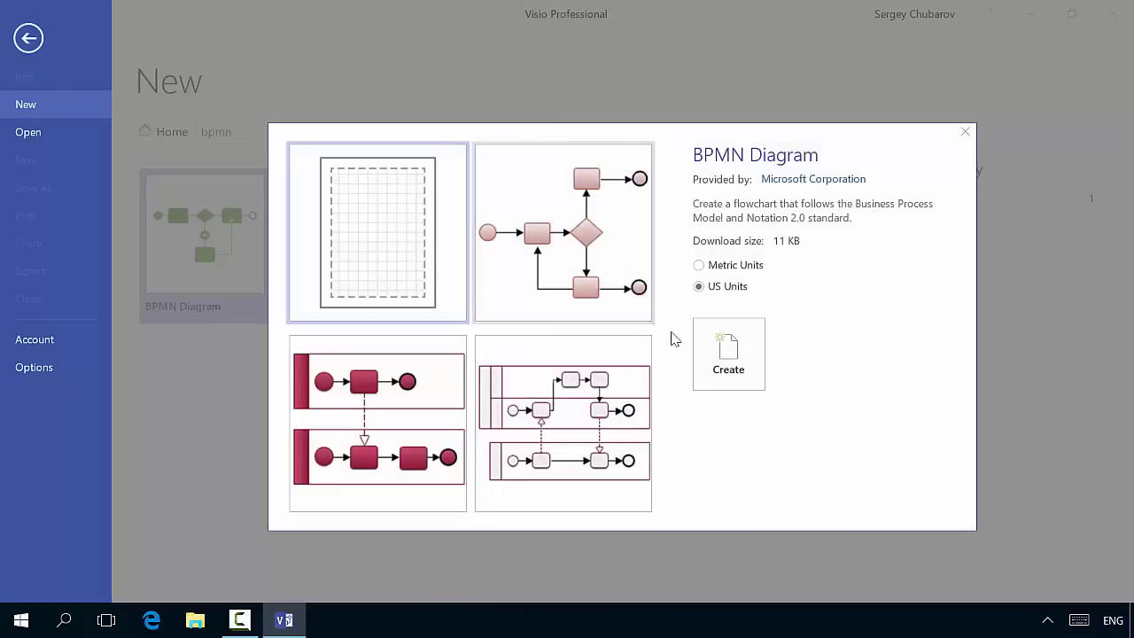
{"action": "left_click", "coordinate": [729, 353]}
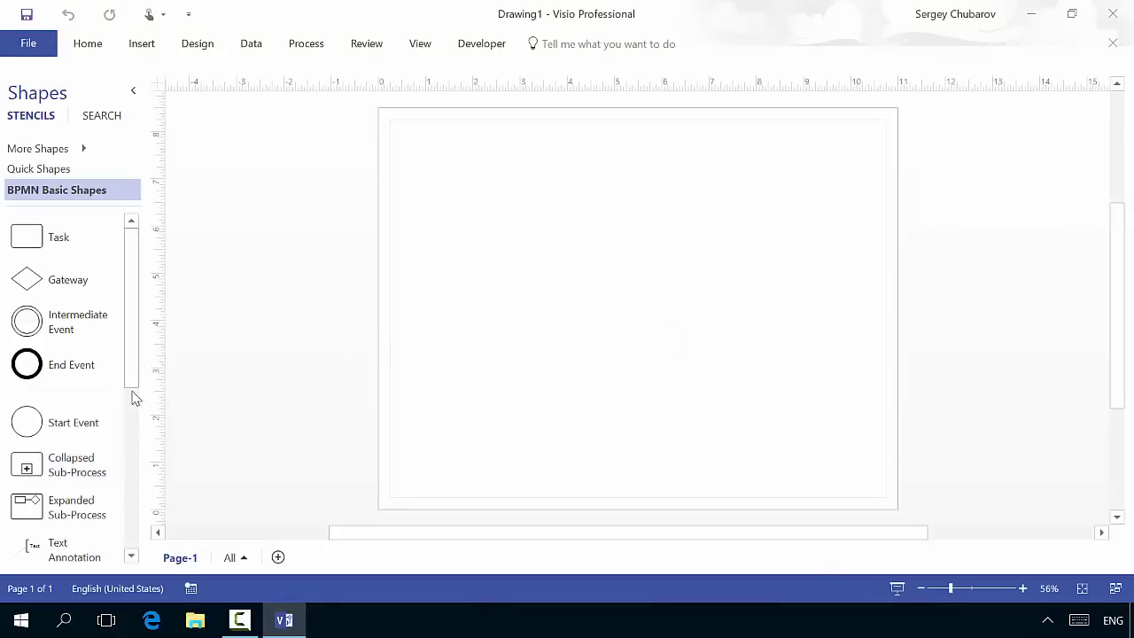
Build a pool of two stacked lanes in the page's upper half and fit its width within the page margins.
{"action": "left_click_drag", "start_coordinate": [132, 387], "coordinate": [549, 221]}
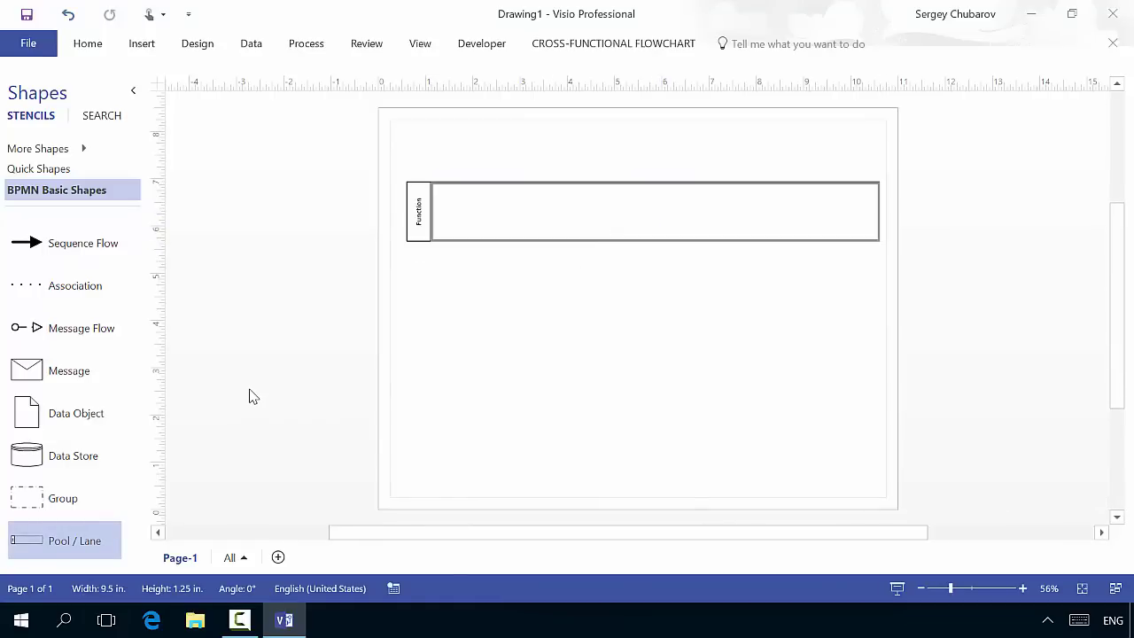
{"action": "left_click_drag", "start_coordinate": [71, 537], "coordinate": [524, 281]}
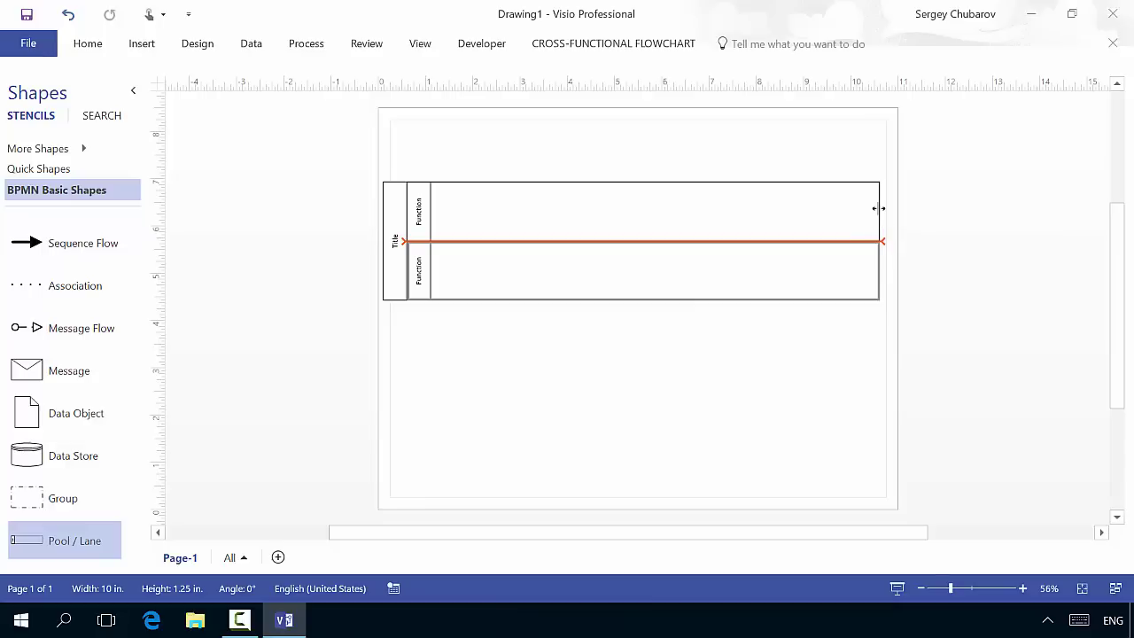
{"action": "left_click_drag", "start_coordinate": [878, 209], "coordinate": [861, 208]}
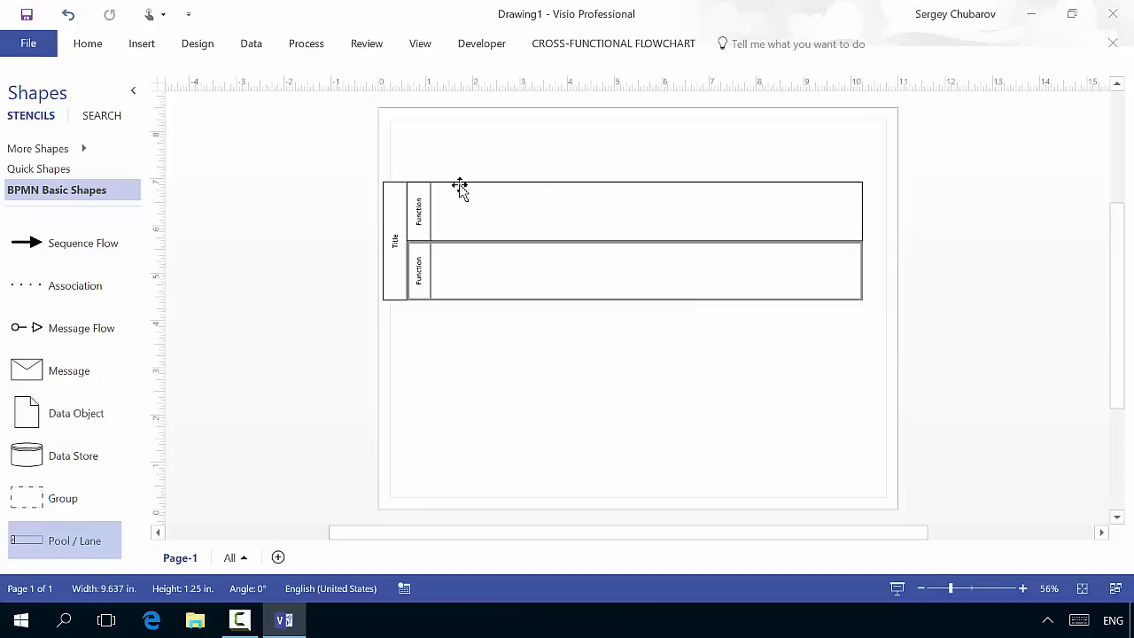
{"action": "left_click_drag", "start_coordinate": [458, 185], "coordinate": [393, 207]}
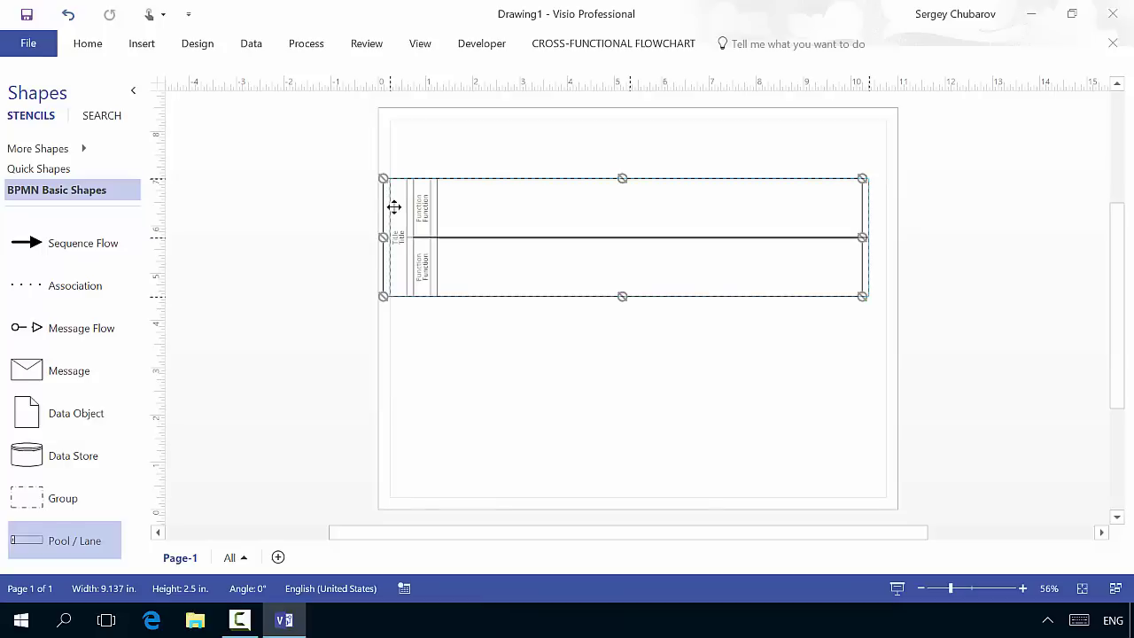
Add a separate single-lane pool below the two-lane pool and shorten it to align with that pool's right edge.
{"action": "left_click", "coordinate": [469, 342]}
{"action": "left_click_drag", "start_coordinate": [86, 543], "coordinate": [534, 355]}
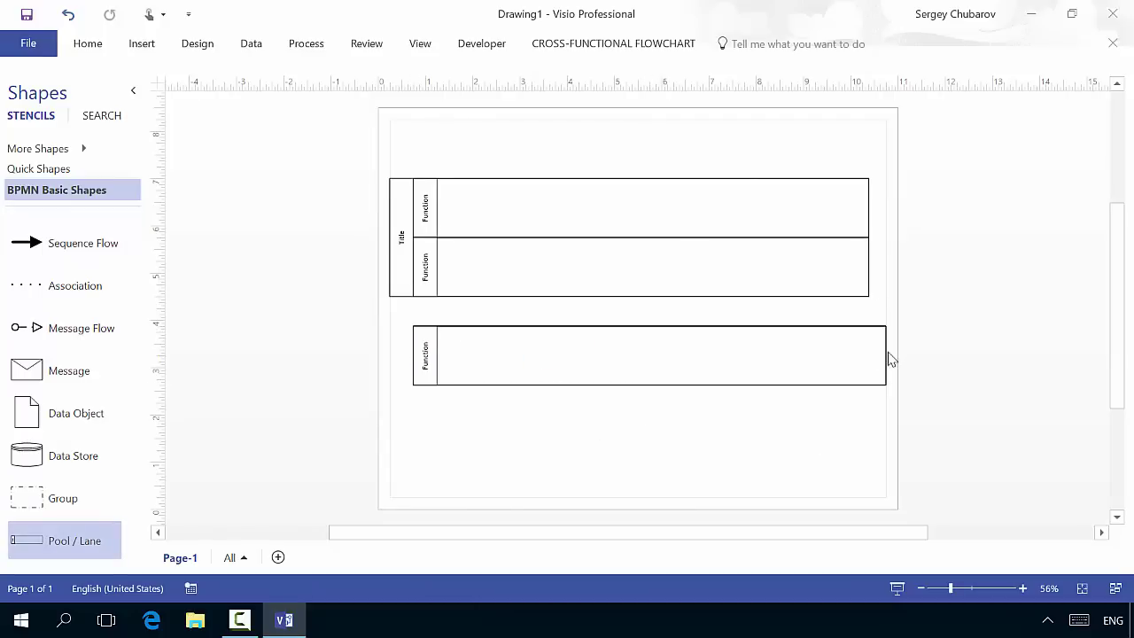
{"action": "left_click_drag", "start_coordinate": [879, 353], "coordinate": [870, 353]}
Title the two-lane pool "Webinar check-in".
{"action": "left_click_drag", "start_coordinate": [418, 251], "coordinate": [401, 219]}
{"action": "double_click", "coordinate": [401, 220]}
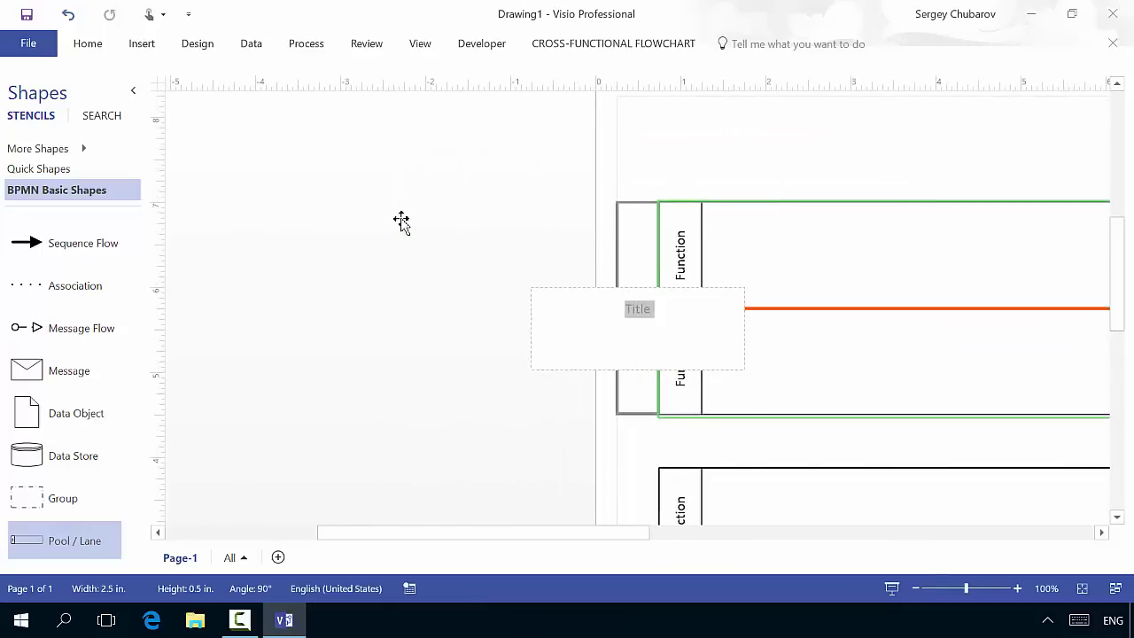
{"action": "type", "text": "Webina"}
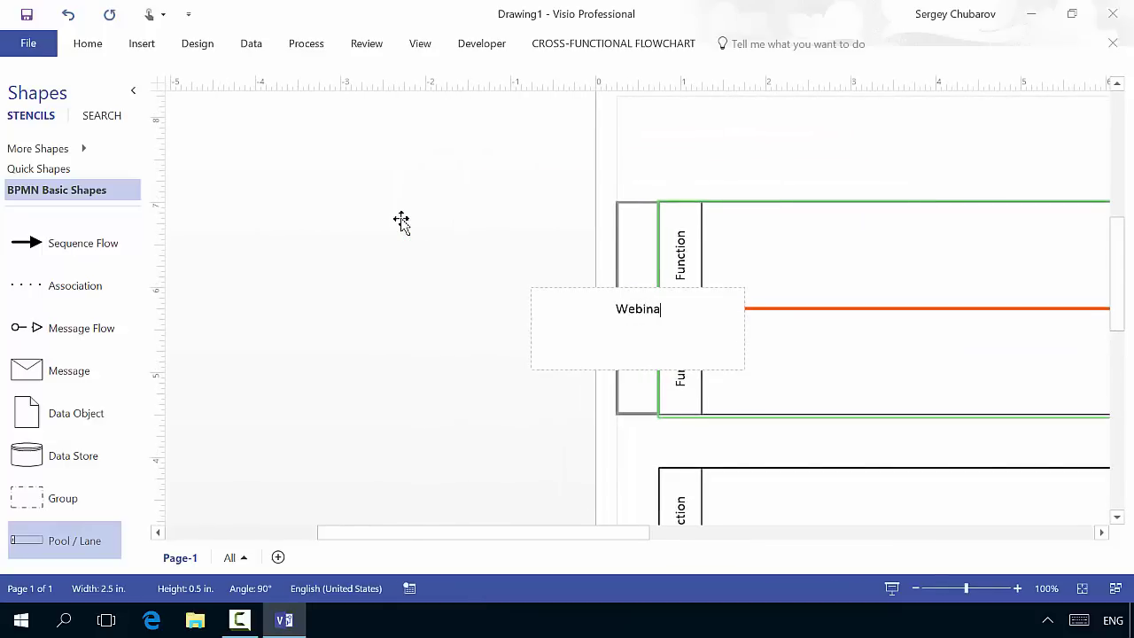
{"action": "type", "text": "r chec"}
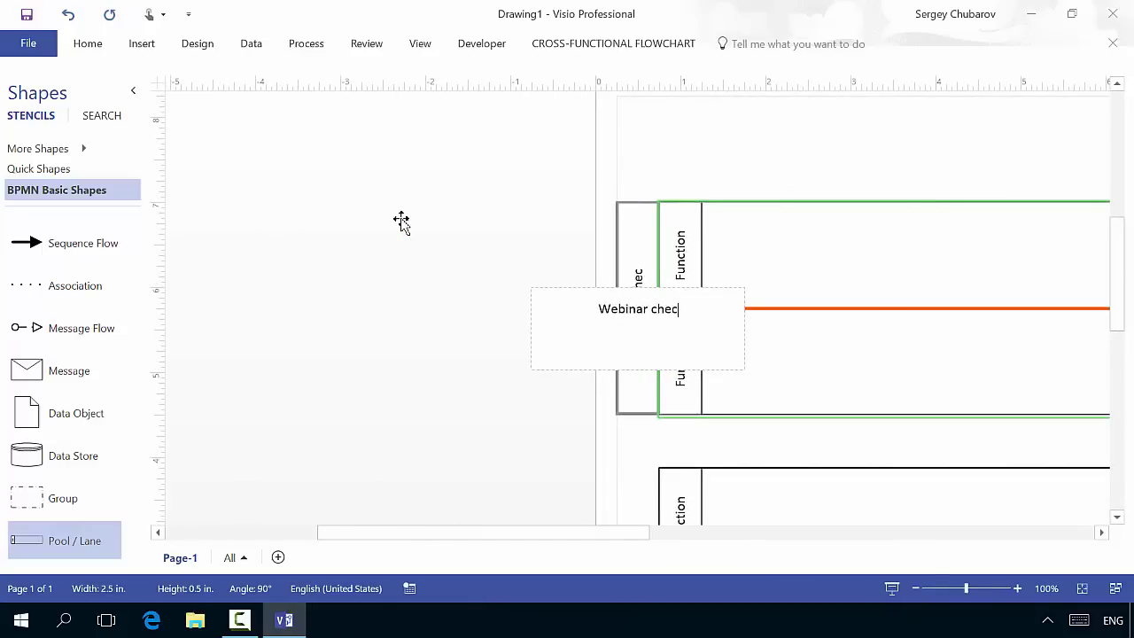
{"action": "type", "text": "k-in"}
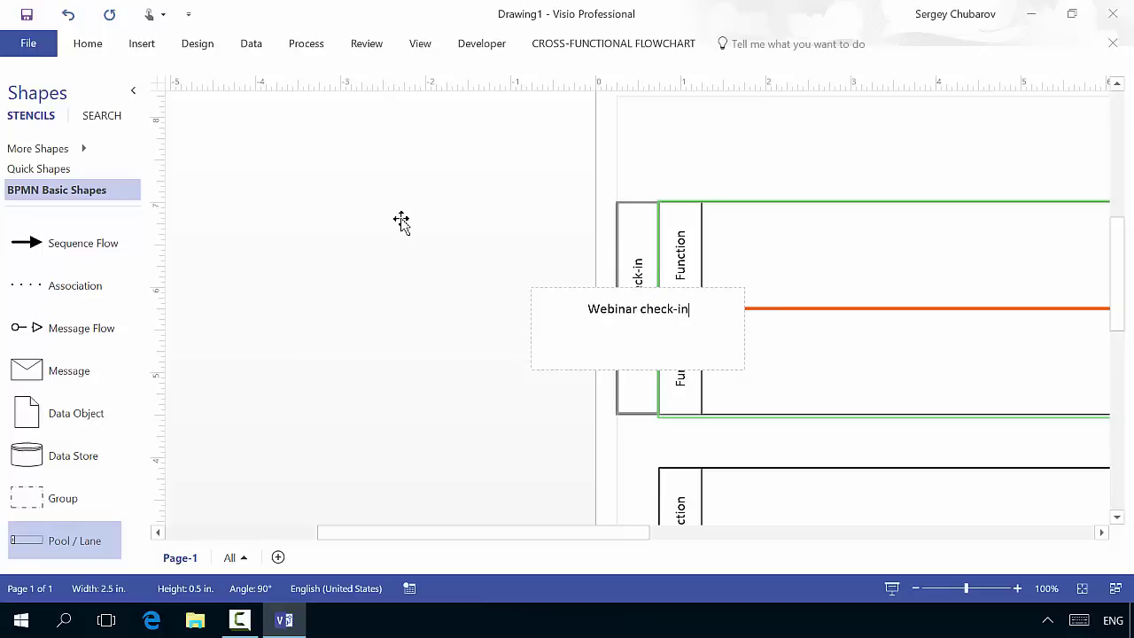
{"action": "left_click", "coordinate": [745, 165]}
{"action": "key", "text": "ctrl+shift+w"}
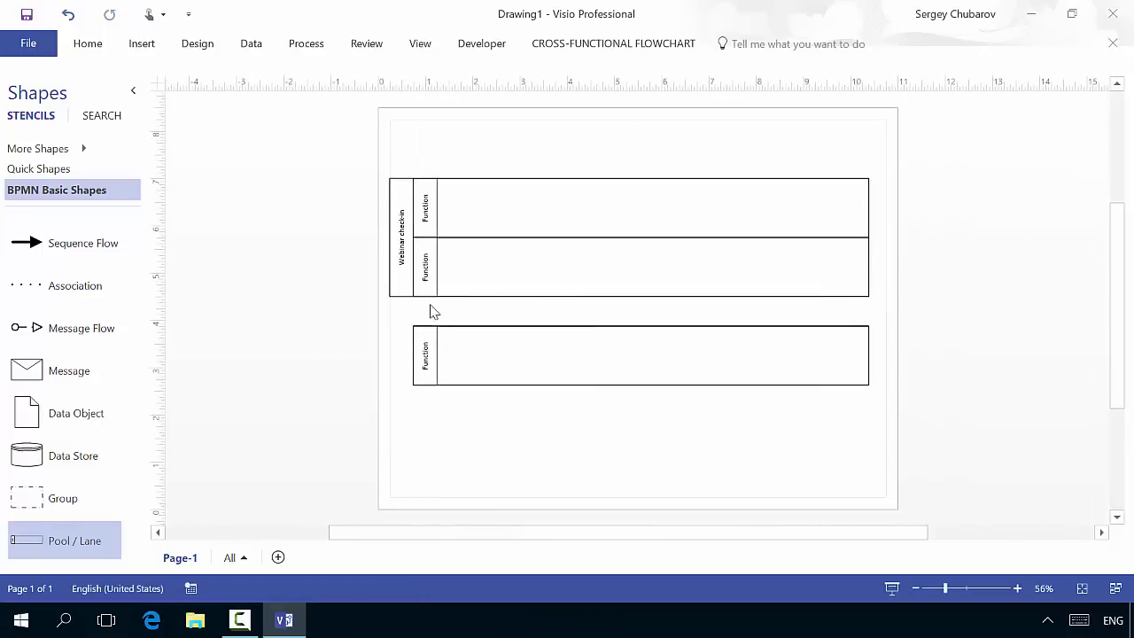
Label the Webinar check-in pool's lower lane "Helpdesk" and its upper lane "Owner".
{"action": "scroll", "coordinate": [426, 263], "scroll_direction": "up", "scroll_amount": 3}
{"action": "left_click_drag", "start_coordinate": [427, 266], "coordinate": [525, 293]}
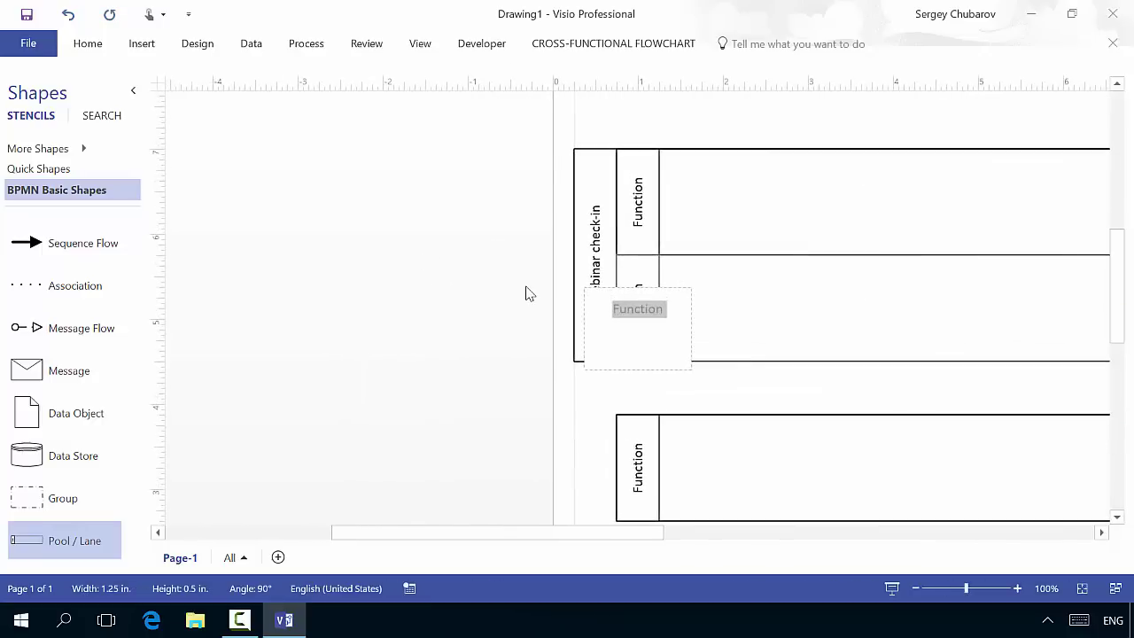
{"action": "type", "text": "Helpdesk"}
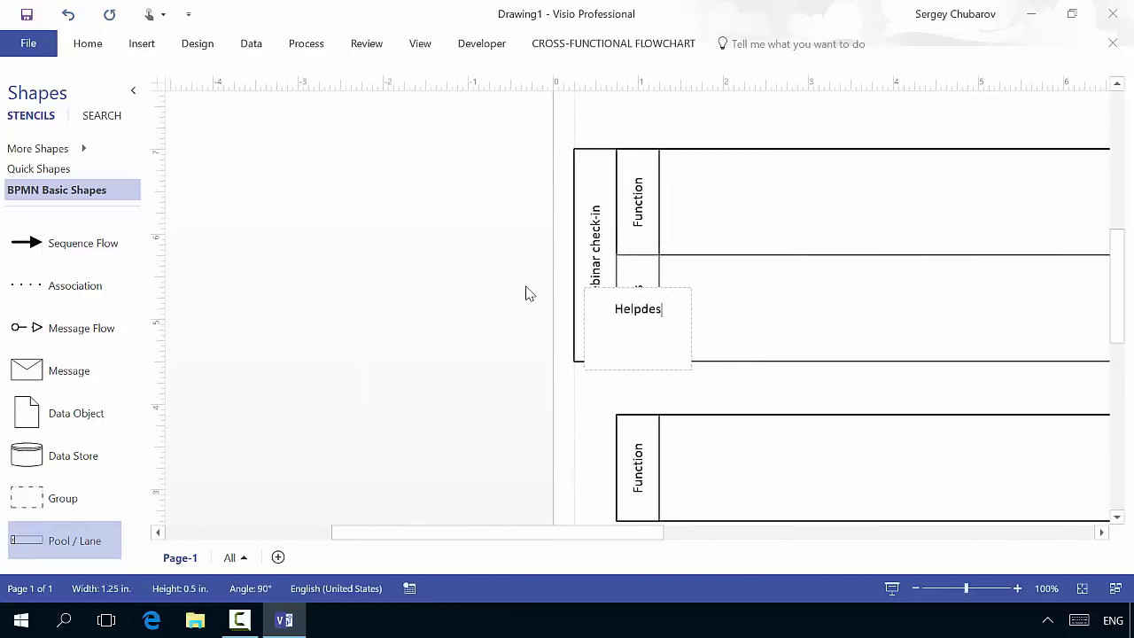
{"action": "left_click", "coordinate": [630, 207]}
{"action": "double_click", "coordinate": [639, 203]}
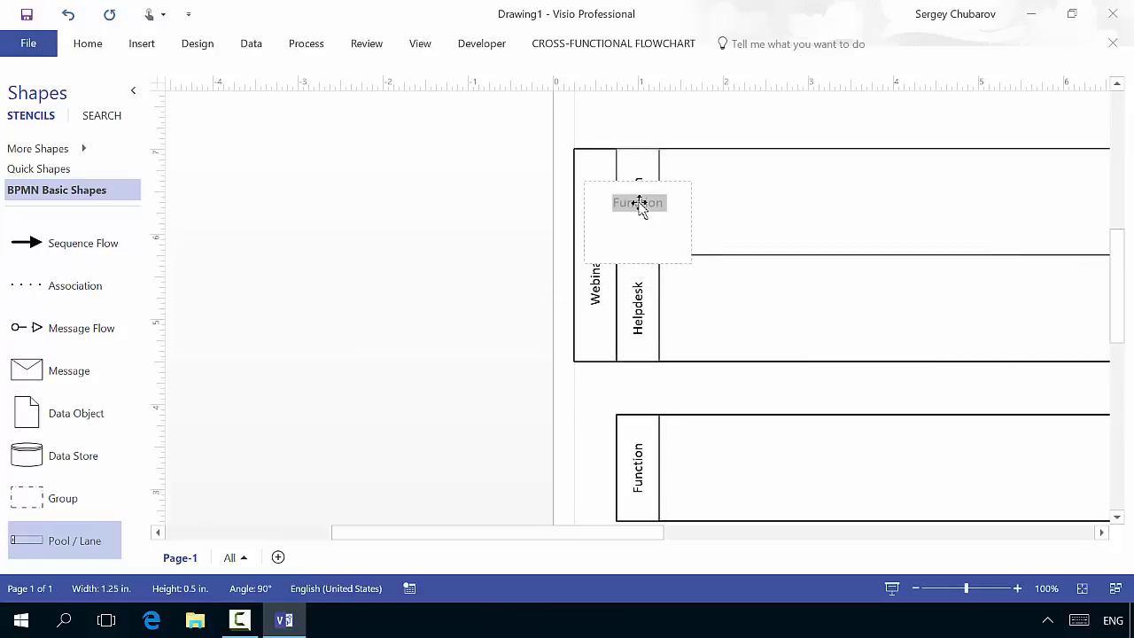
{"action": "type", "text": "Owner"}
Label the separate pool below "Customer".
{"action": "double_click", "coordinate": [631, 452]}
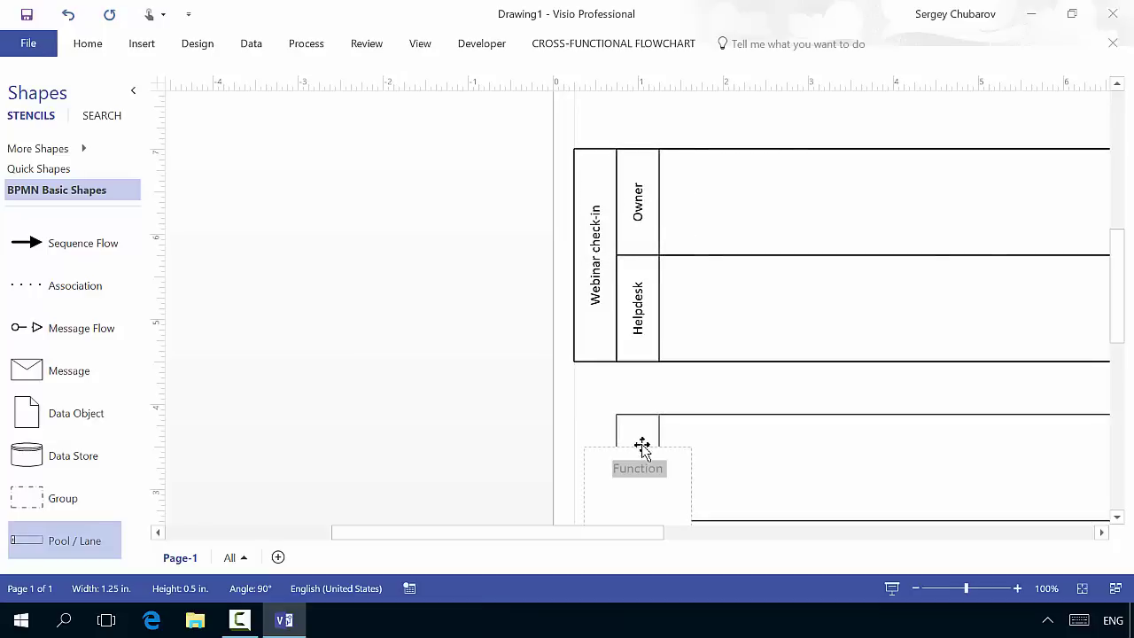
{"action": "type", "text": "Customer"}
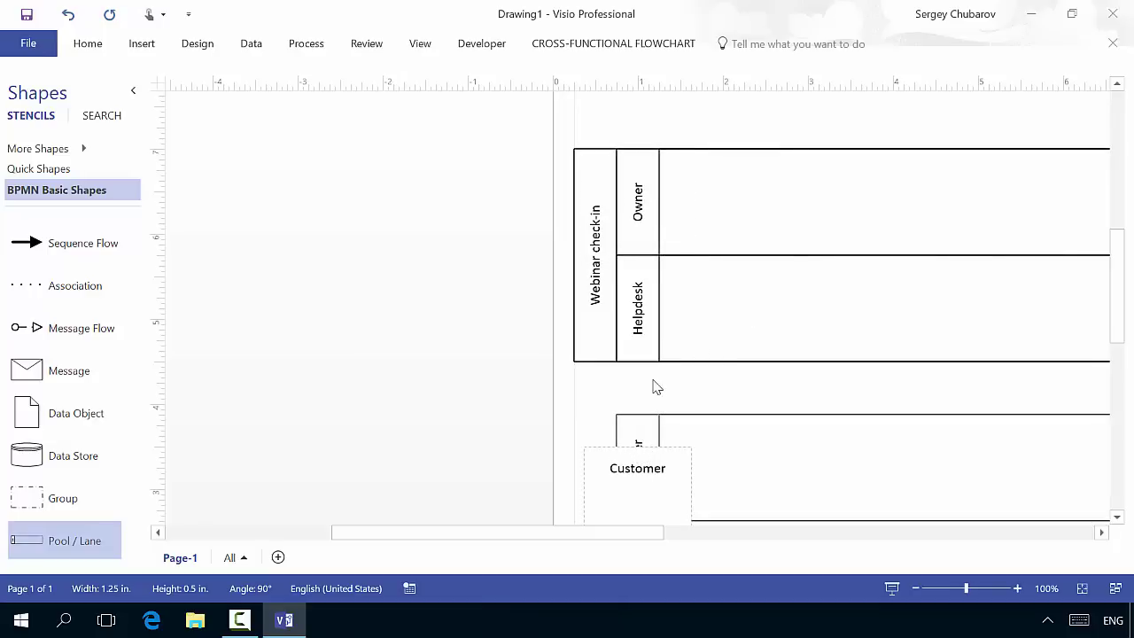
{"action": "key", "text": "Escape"}
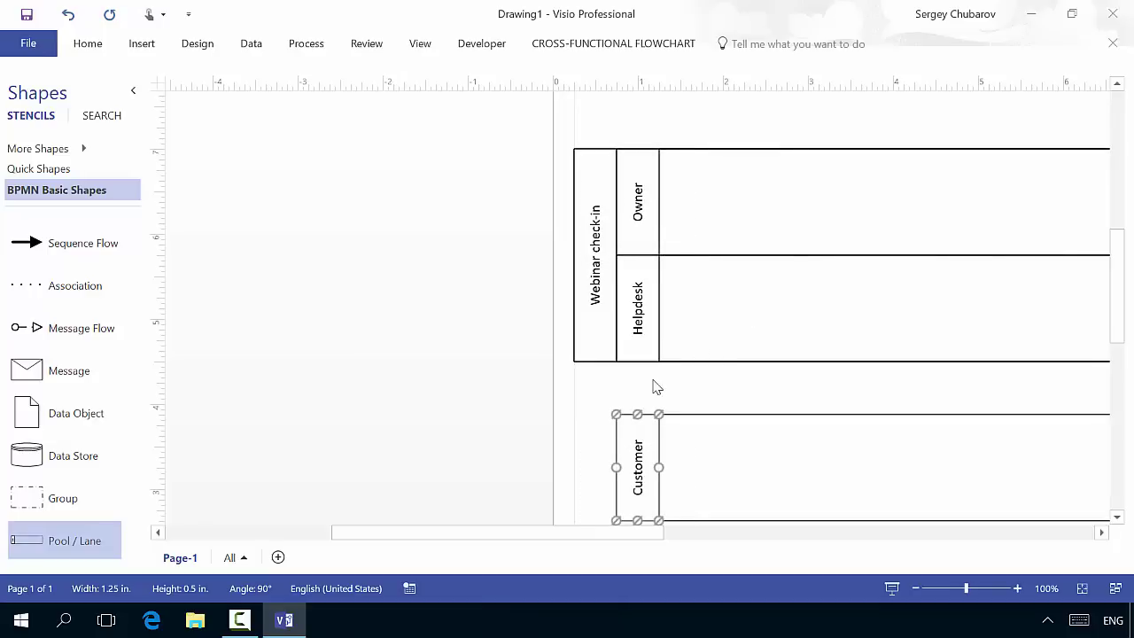
Place a Start Event near the beginning of the Customer lane and label it "Register to webinar".
{"action": "left_click", "coordinate": [915, 588]}
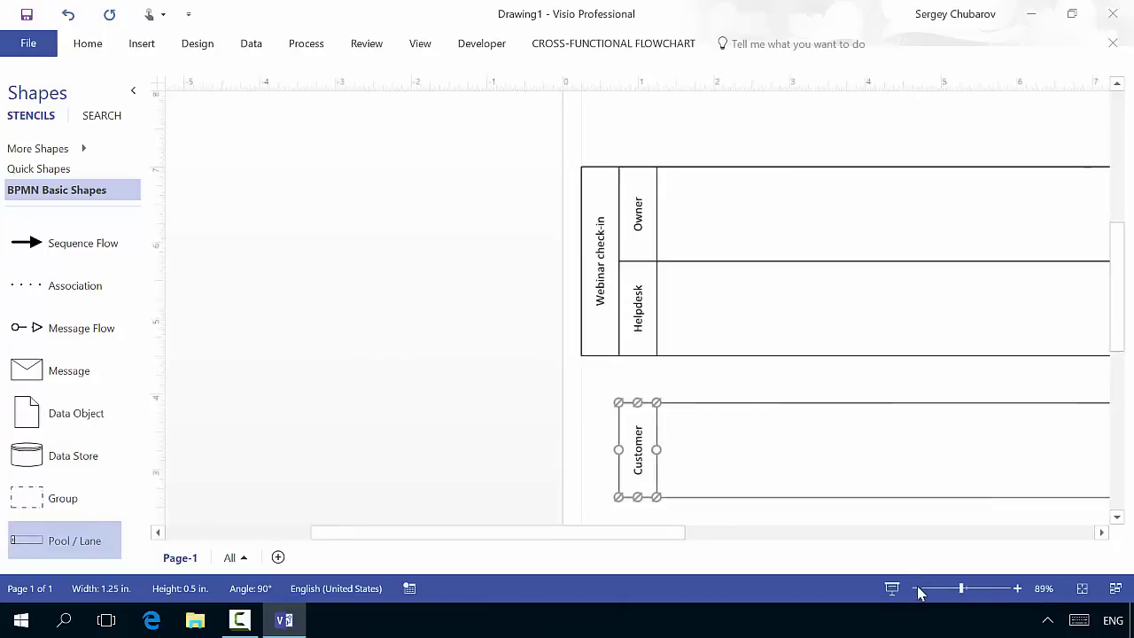
{"action": "left_click", "coordinate": [915, 588]}
{"action": "mouse_move", "coordinate": [705, 532]}
{"action": "left_mouse_down"}
{"action": "mouse_move", "coordinate": [779, 537]}
{"action": "mouse_move", "coordinate": [759, 537]}
{"action": "left_mouse_up"}
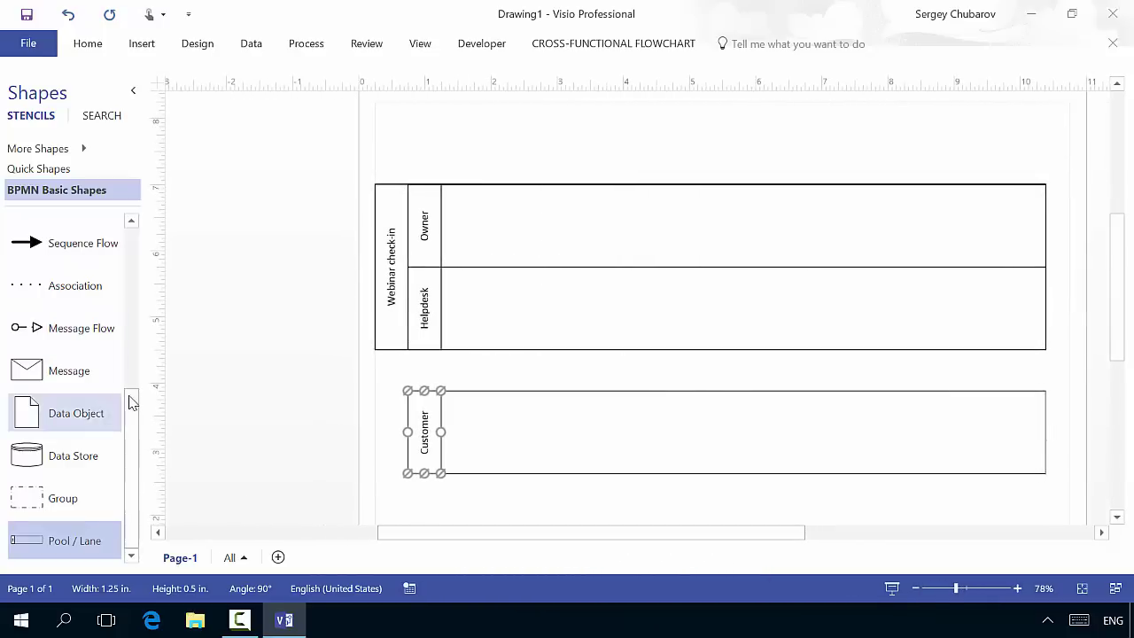
{"action": "left_click_drag", "start_coordinate": [132, 392], "coordinate": [130, 249]}
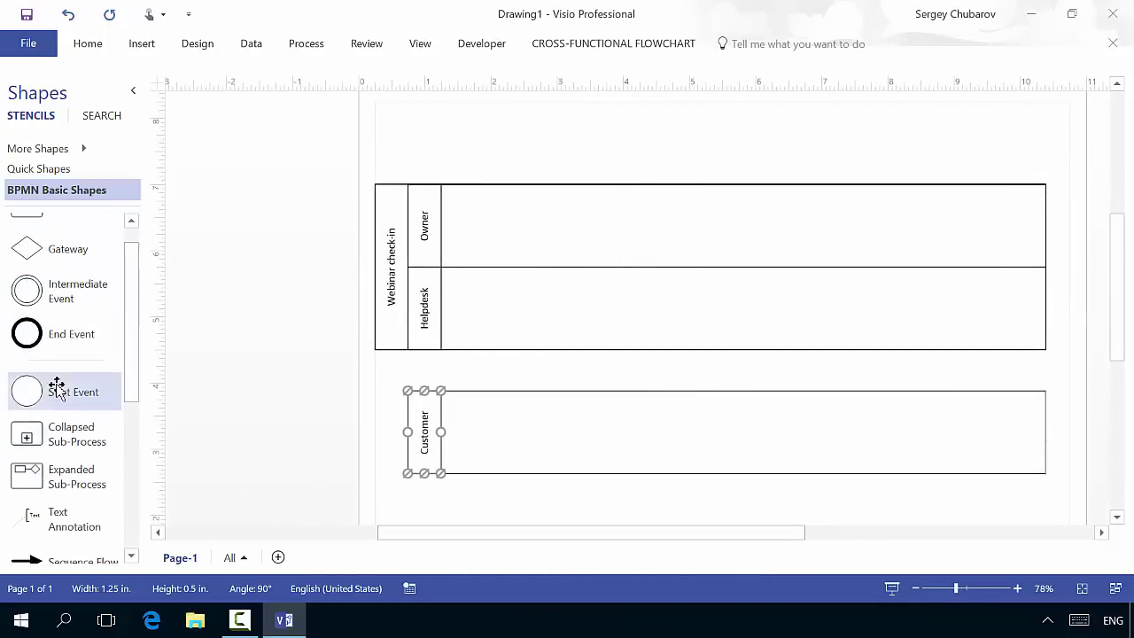
{"action": "left_click_drag", "start_coordinate": [76, 394], "coordinate": [508, 439]}
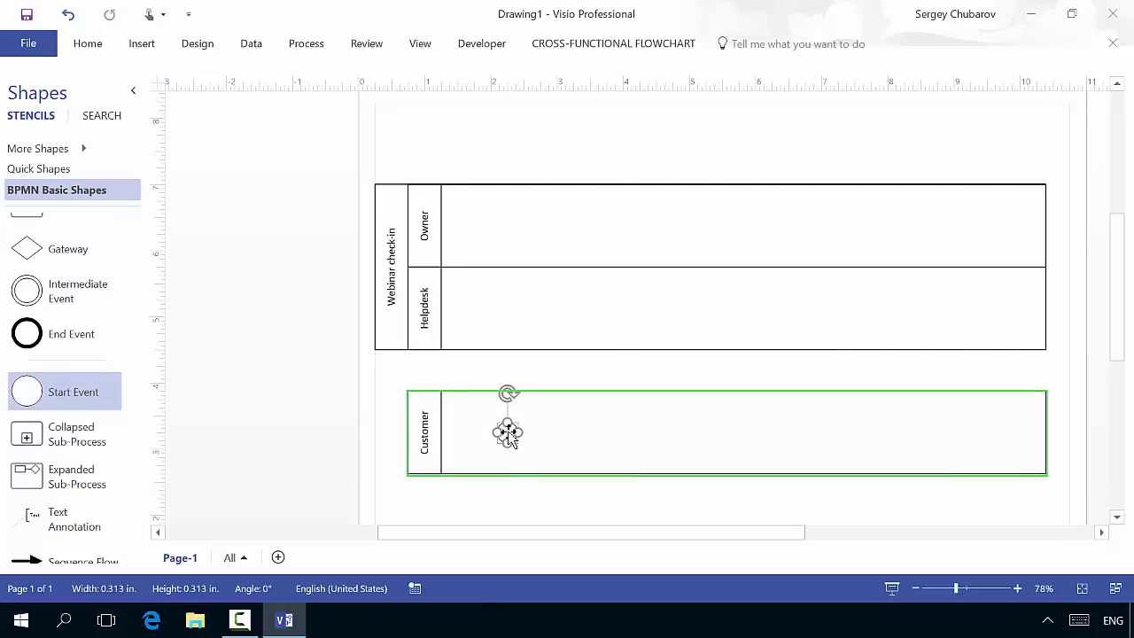
{"action": "right_click", "coordinate": [508, 432]}
{"action": "left_click", "coordinate": [580, 379]}
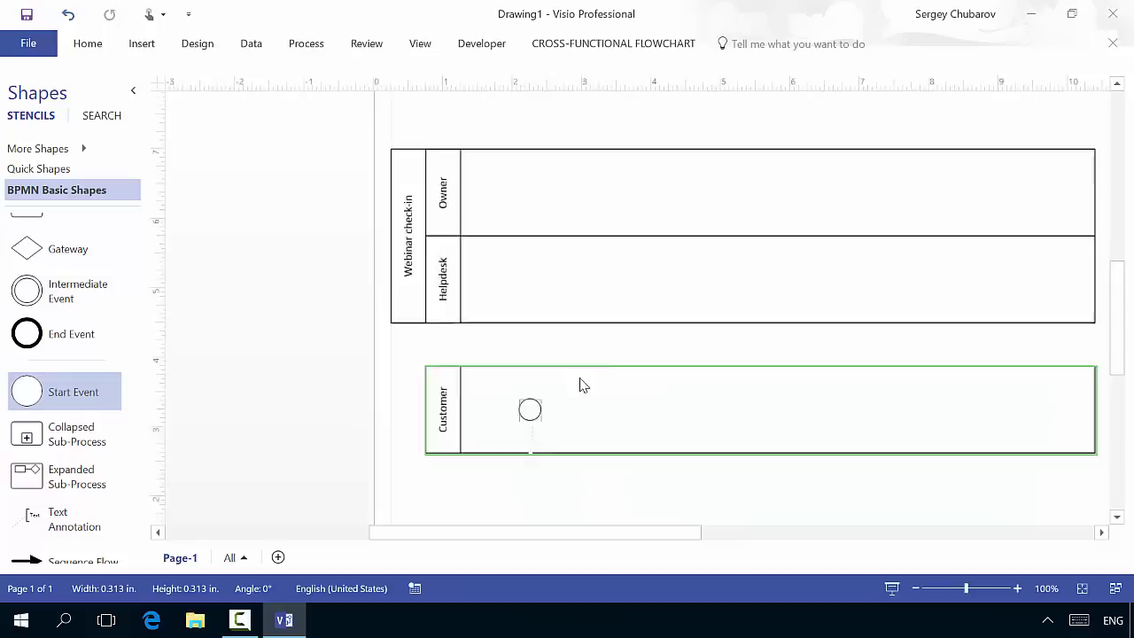
{"action": "type", "text": "Register "}
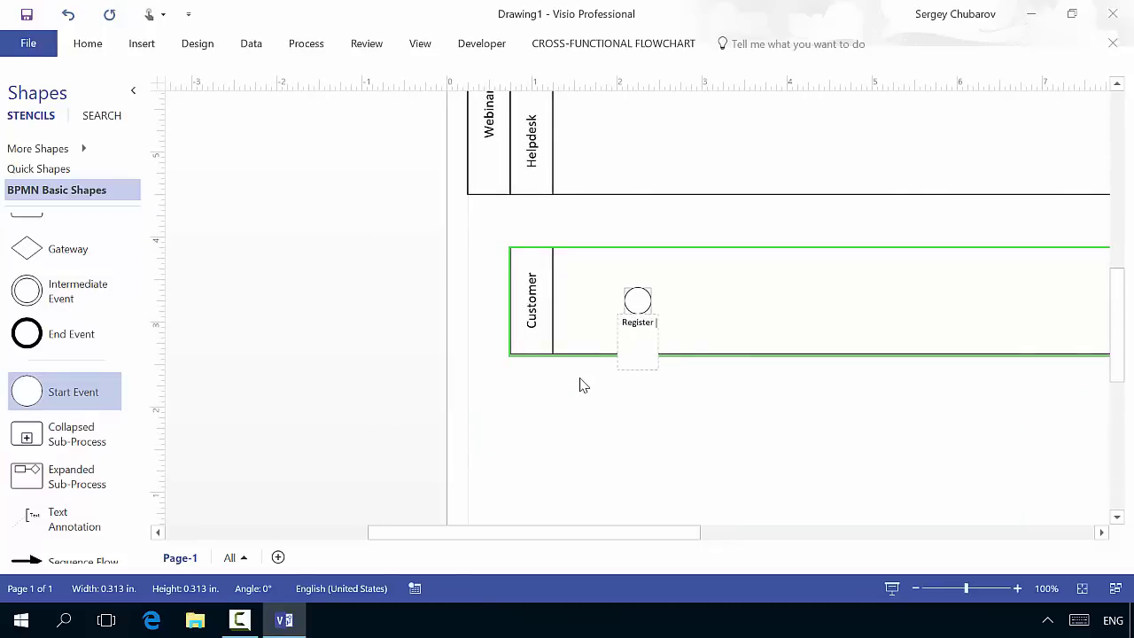
{"action": "type", "text": "to webinar"}
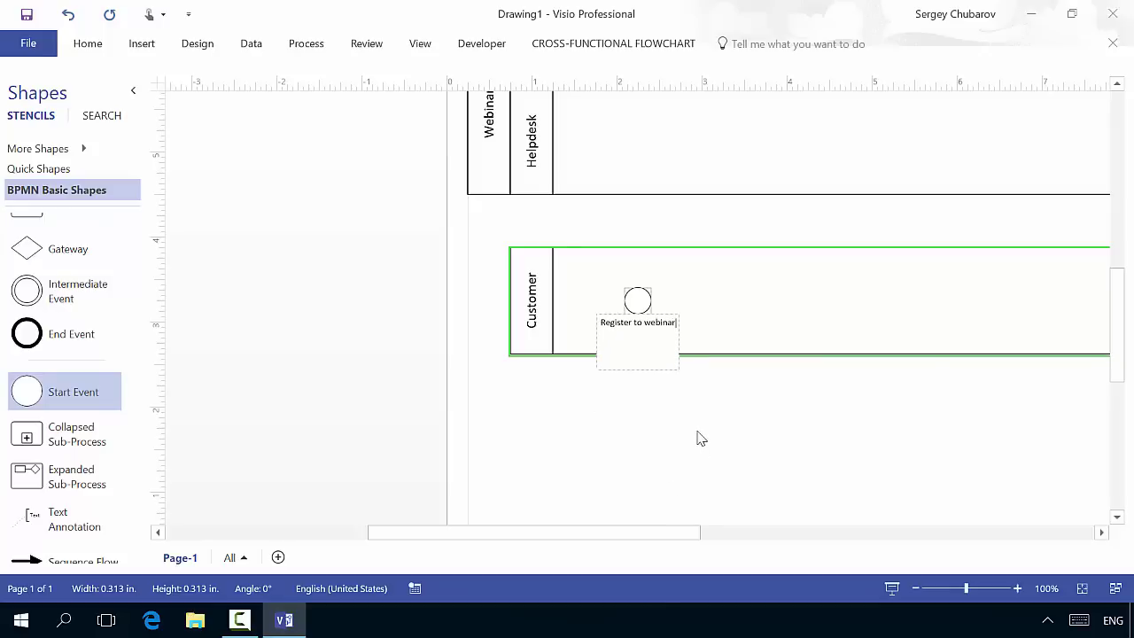
{"action": "key", "text": "Escape"}
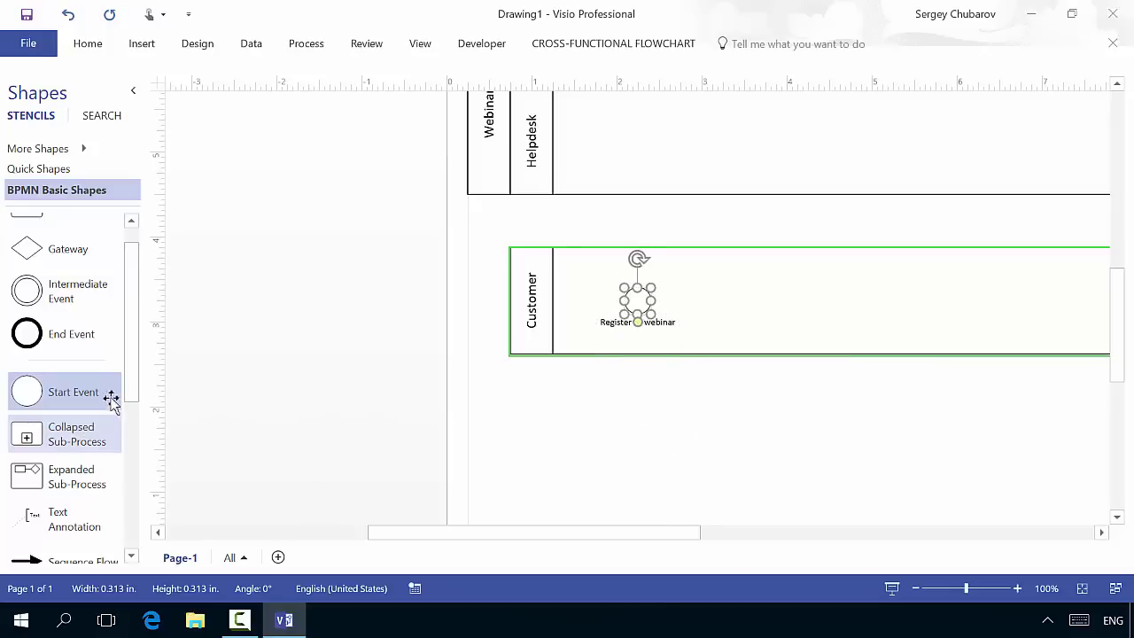
Add a Task to the right of the start event in the Customer lane, labelled "Send request for access code".
{"action": "scroll", "coordinate": [133, 284], "scroll_direction": "up", "scroll_amount": 1}
{"action": "left_click_drag", "start_coordinate": [53, 237], "coordinate": [595, 441]}
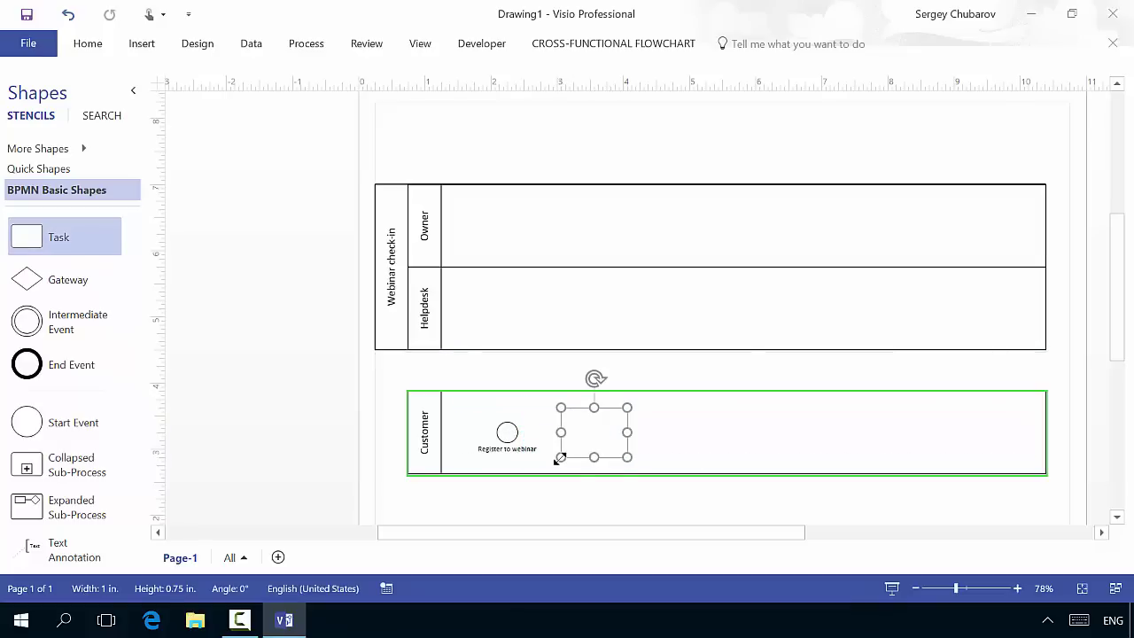
{"action": "type", "text": "S"}
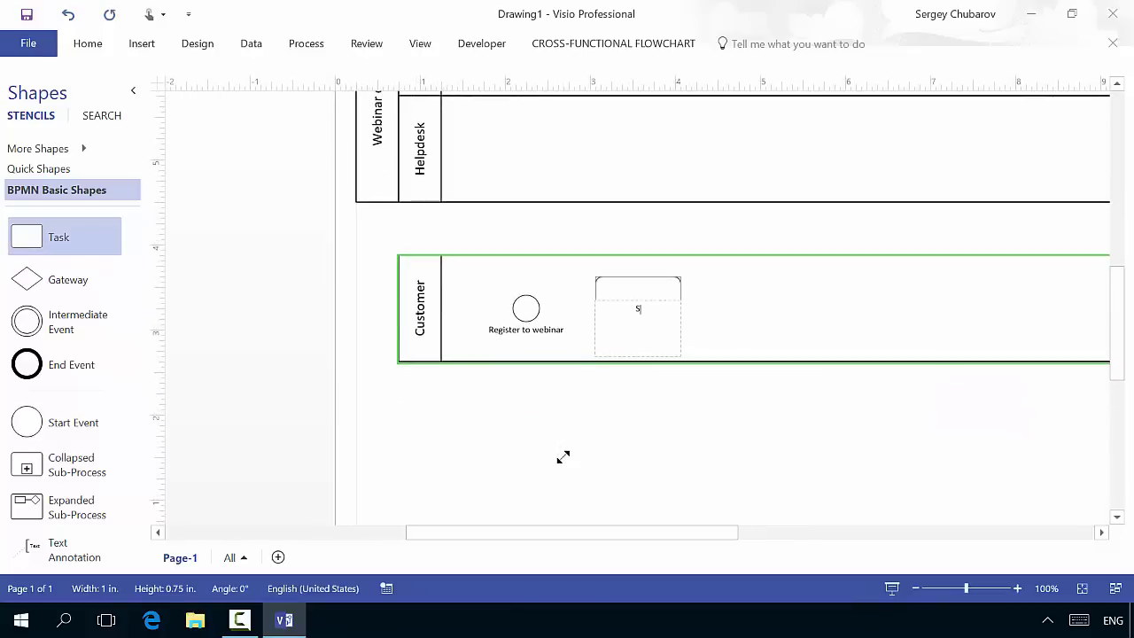
{"action": "type", "text": "end request for access code"}
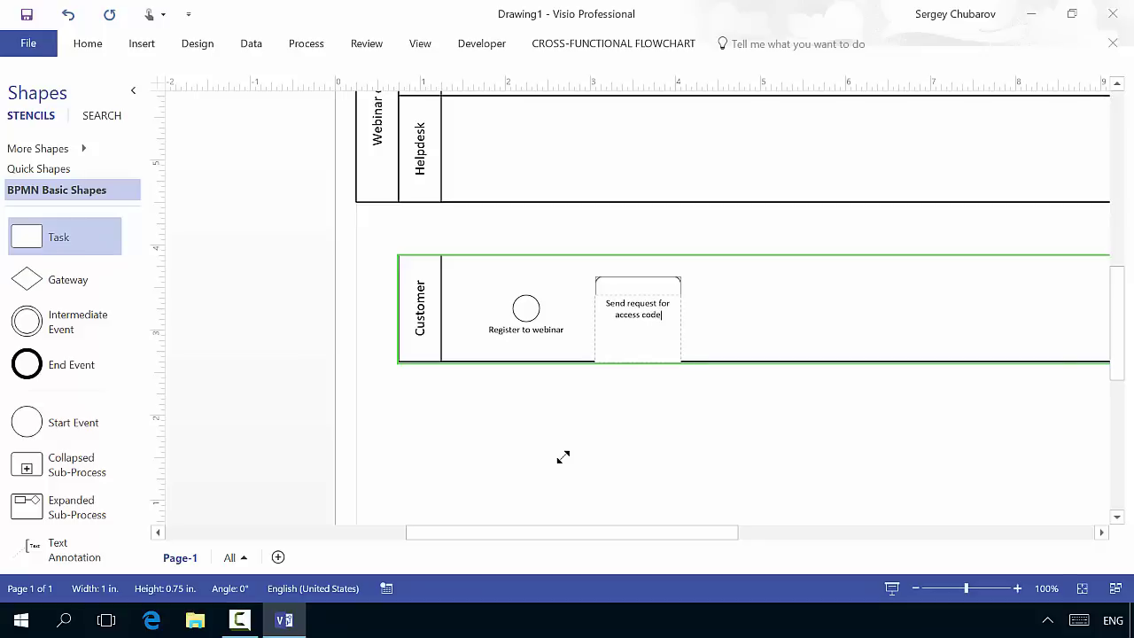
{"action": "key", "text": "Escape"}
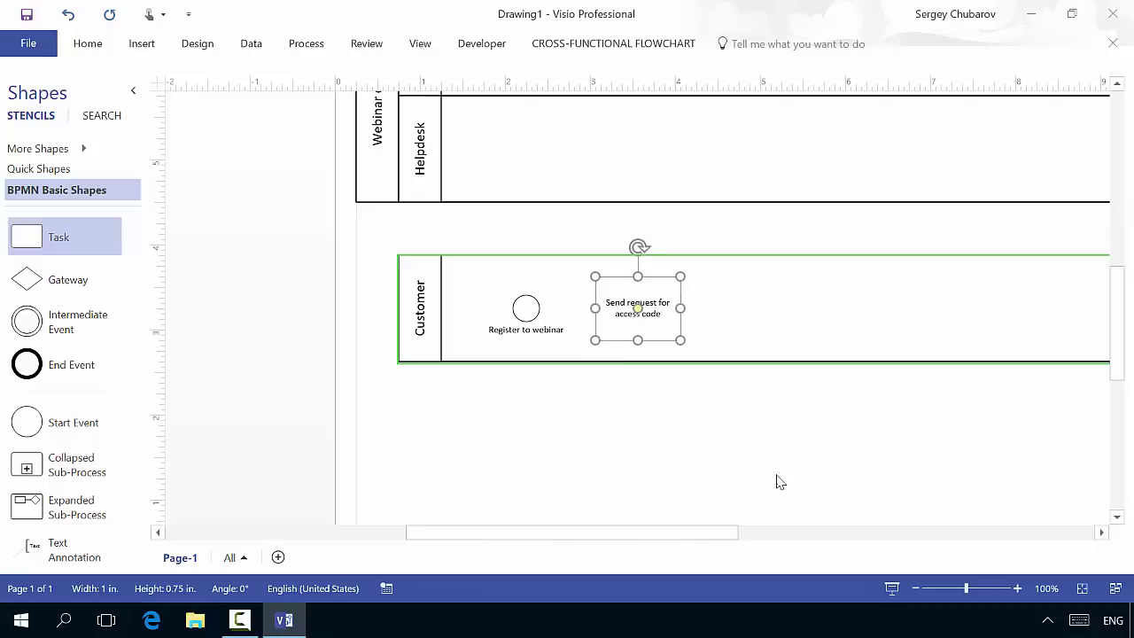
{"action": "scroll", "coordinate": [1115, 301], "scroll_direction": "up", "scroll_amount": 3}
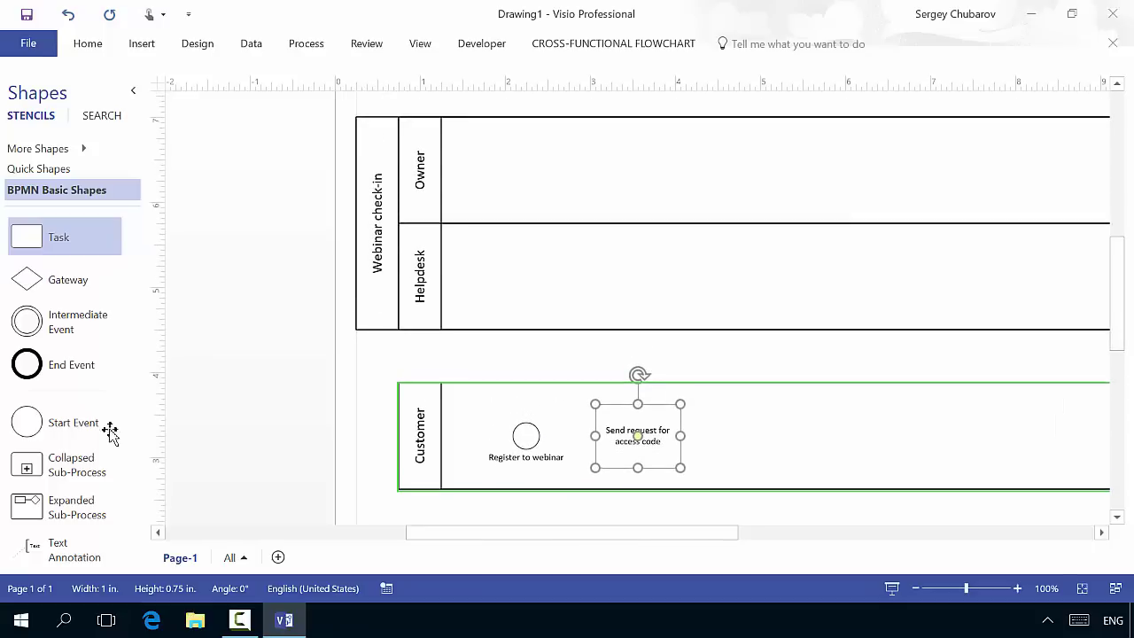
Place a Start Event near the beginning of the Helpdesk lane and a Task to its right labelled "Receive request".
{"action": "left_click", "coordinate": [54, 422]}
{"action": "left_click_drag", "start_coordinate": [55, 422], "coordinate": [532, 282]}
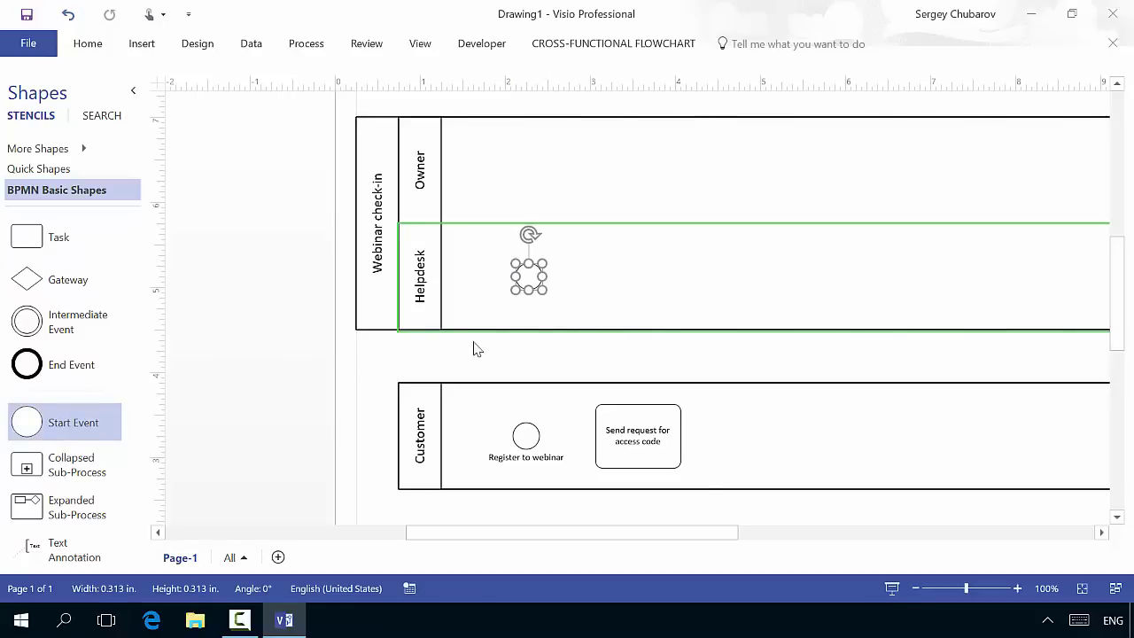
{"action": "left_click_drag", "start_coordinate": [35, 235], "coordinate": [639, 278]}
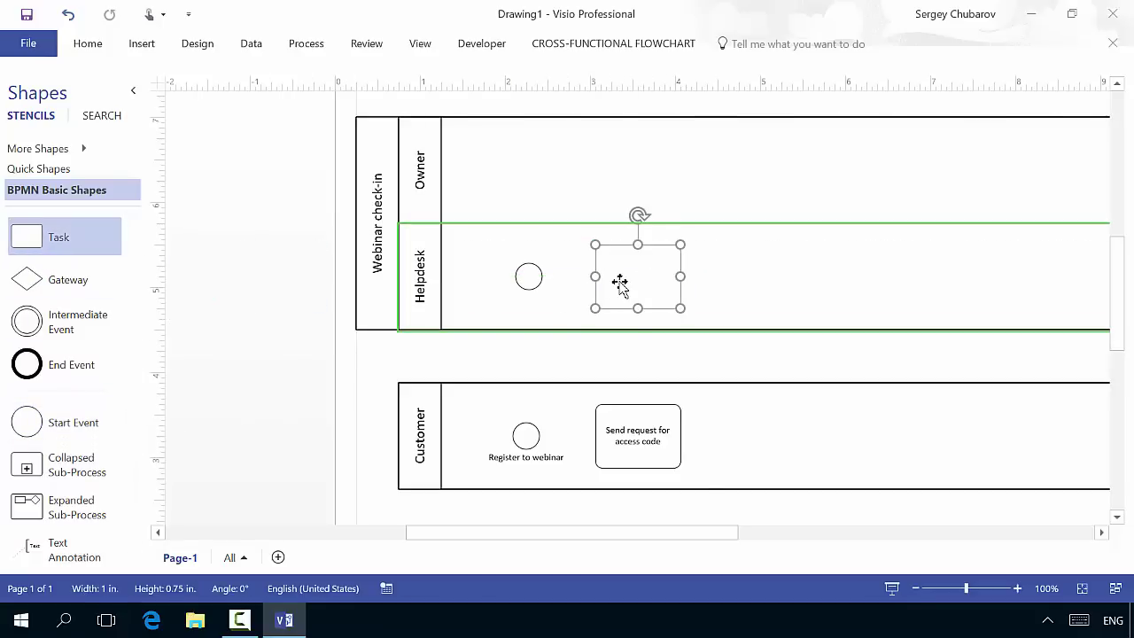
{"action": "type", "text": "Rece"}
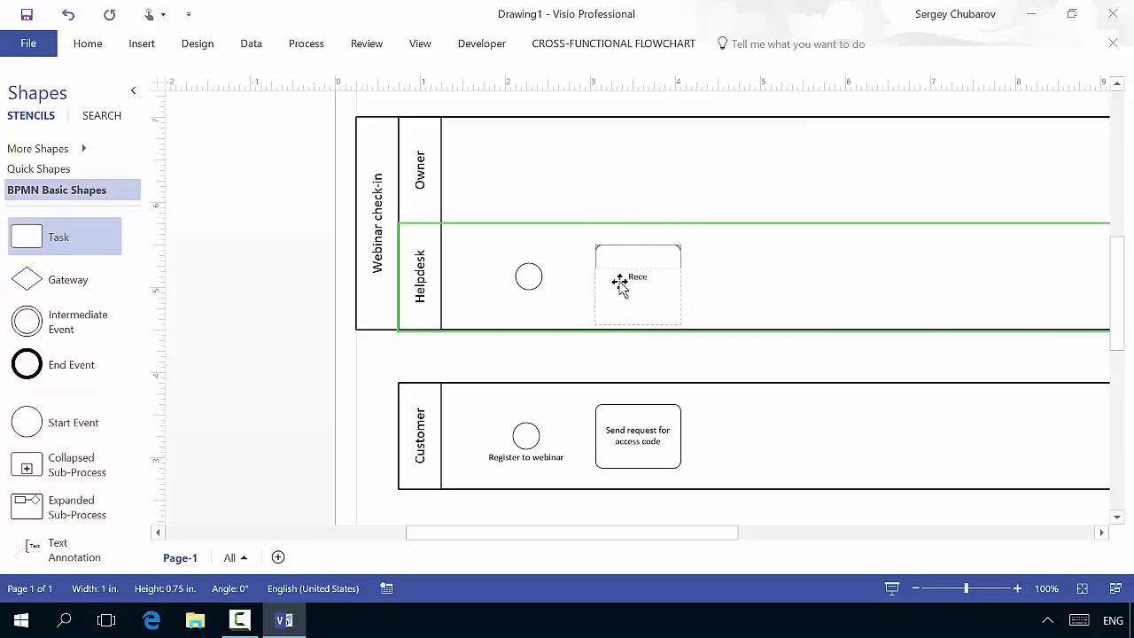
{"action": "type", "text": "ive request"}
{"action": "key", "text": "Escape"}
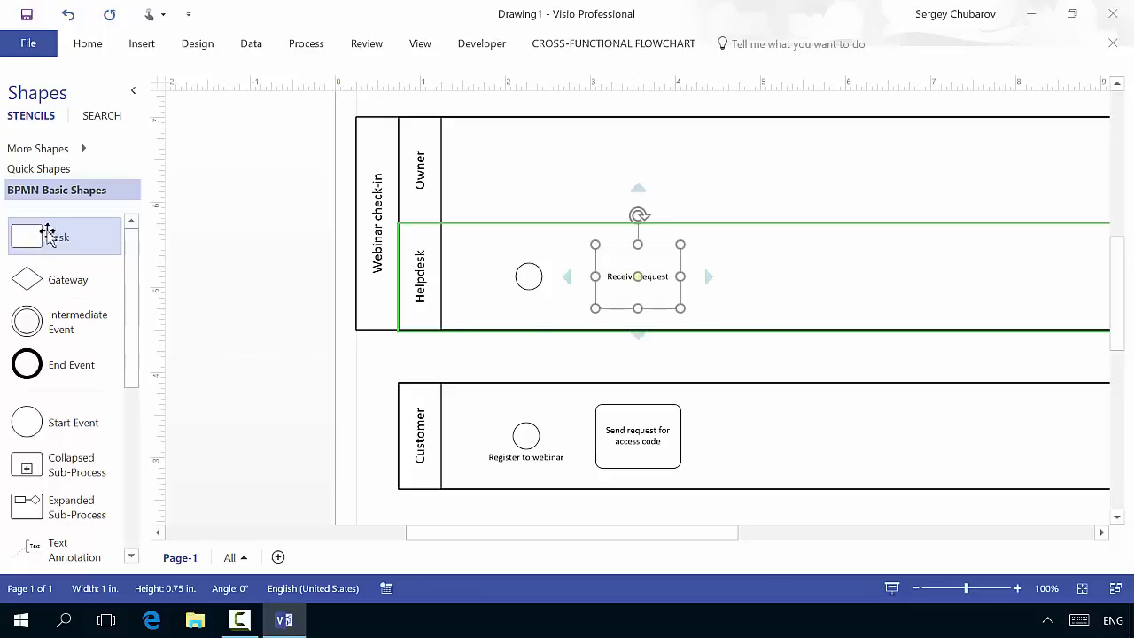
Add a Task to the Owner lane, above and to the right of "Receive request", labelled "Owner validation".
{"action": "left_click_drag", "start_coordinate": [55, 233], "coordinate": [773, 170]}
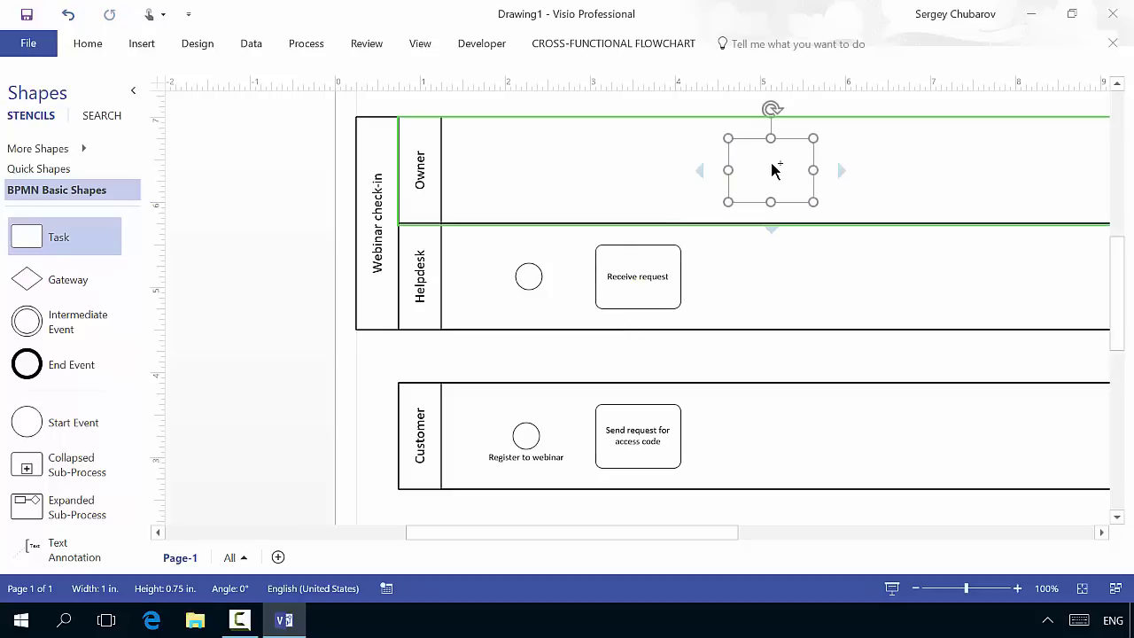
{"action": "double_click", "coordinate": [773, 170]}
{"action": "type", "text": "Owner"}
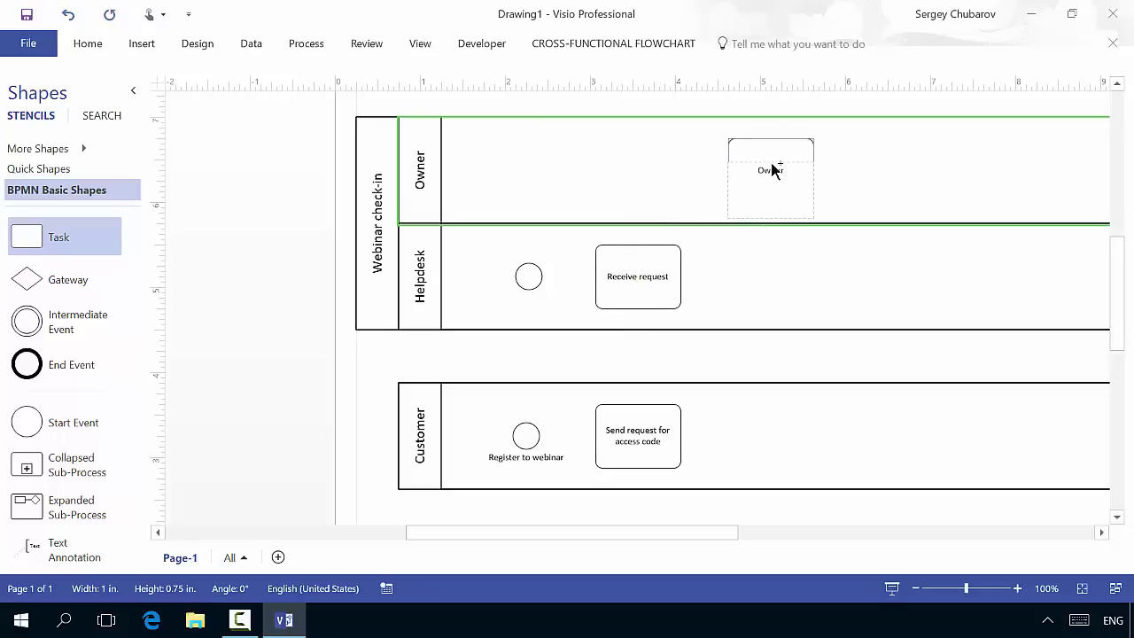
{"action": "type", "text": " validation"}
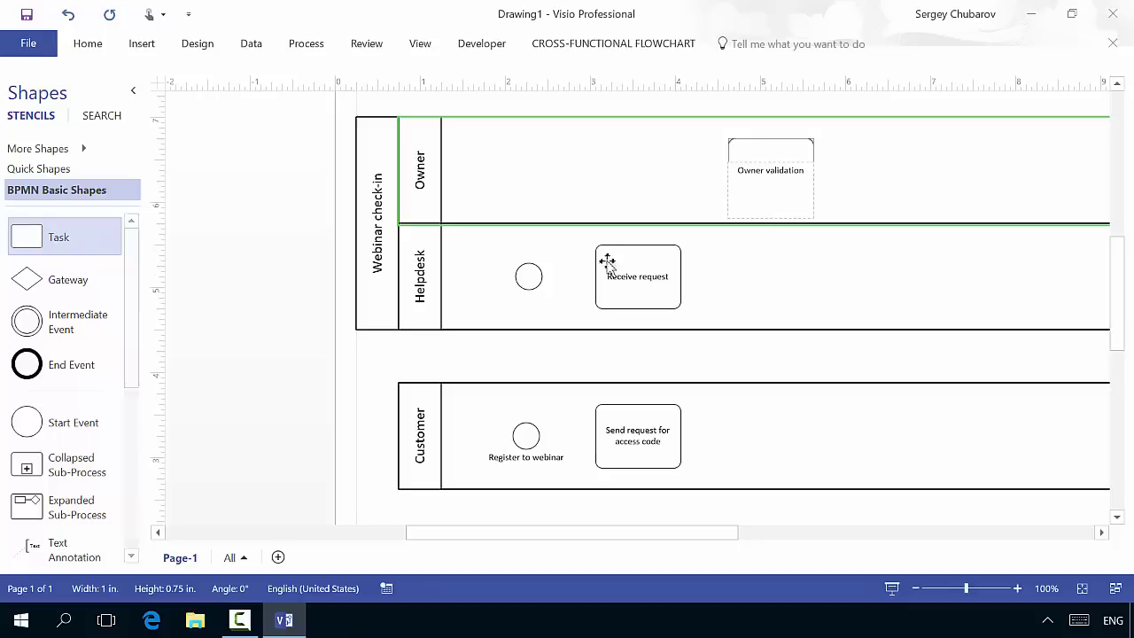
{"action": "key", "text": "Escape"}
Add a Task to the right of "Owner validation" in the Owner lane, labelled "Access code generation".
{"action": "left_click_drag", "start_coordinate": [80, 230], "coordinate": [939, 172]}
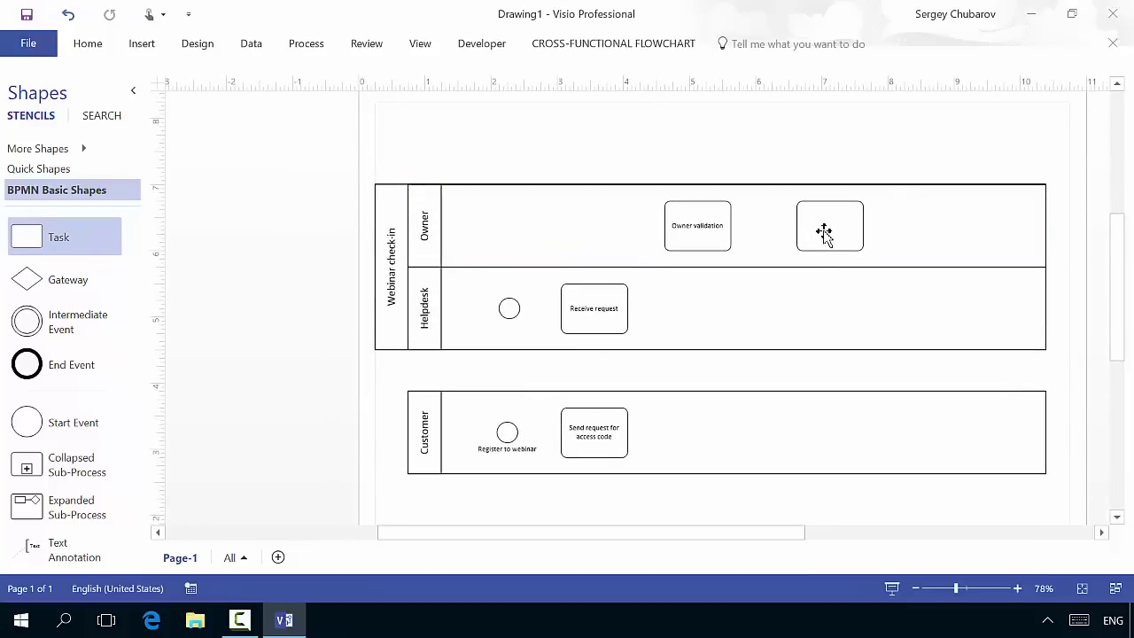
{"action": "double_click", "coordinate": [824, 232]}
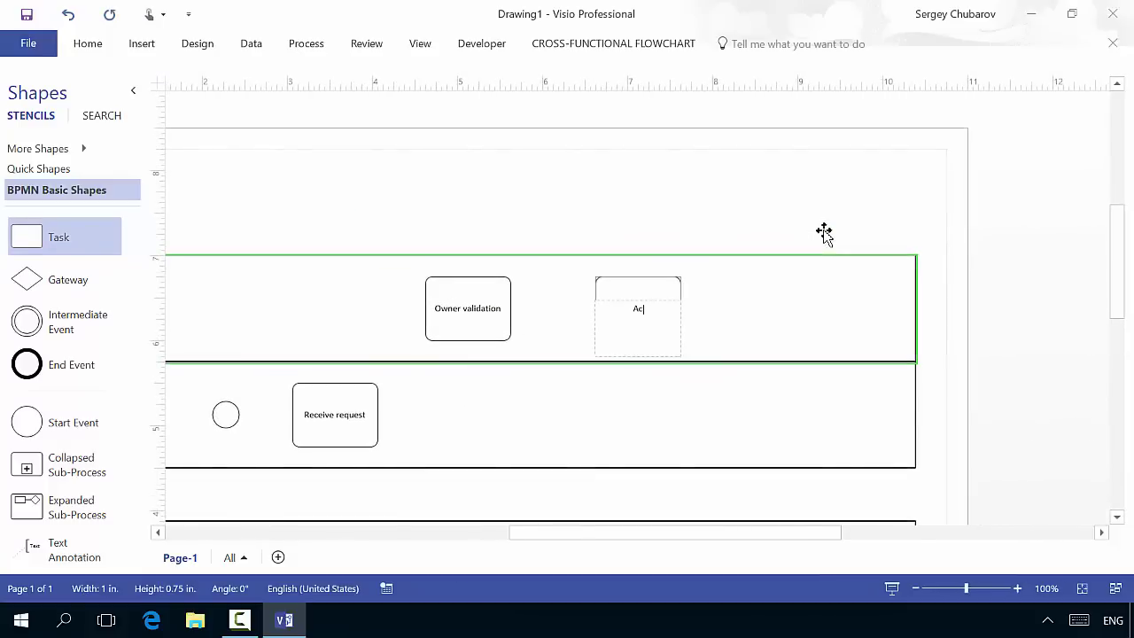
{"action": "type", "text": "Access code generation"}
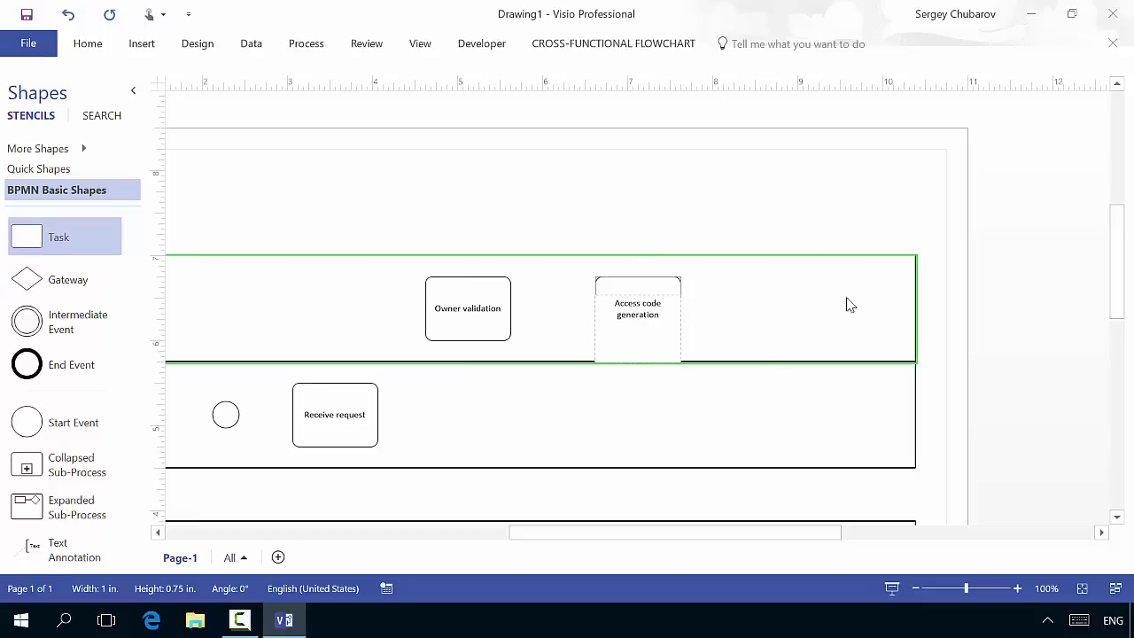
{"action": "key", "text": "Escape"}
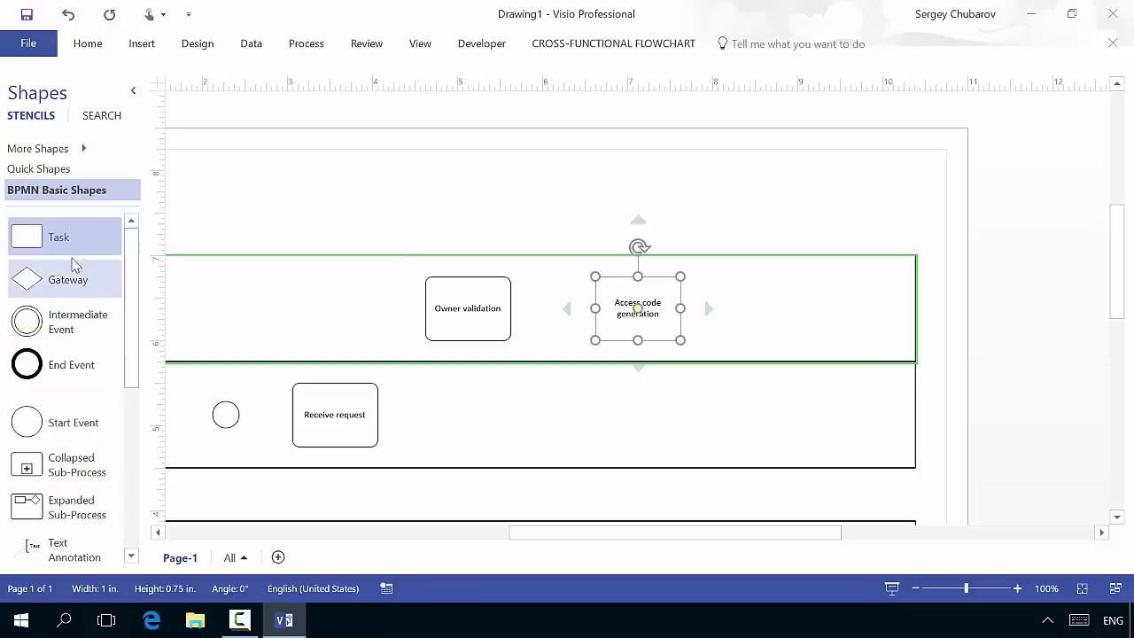
Add a "Send access code" Task in the Helpdesk lane beneath "Access code generation" and an End Event near that lane's end.
{"action": "left_click_drag", "start_coordinate": [66, 248], "coordinate": [645, 432]}
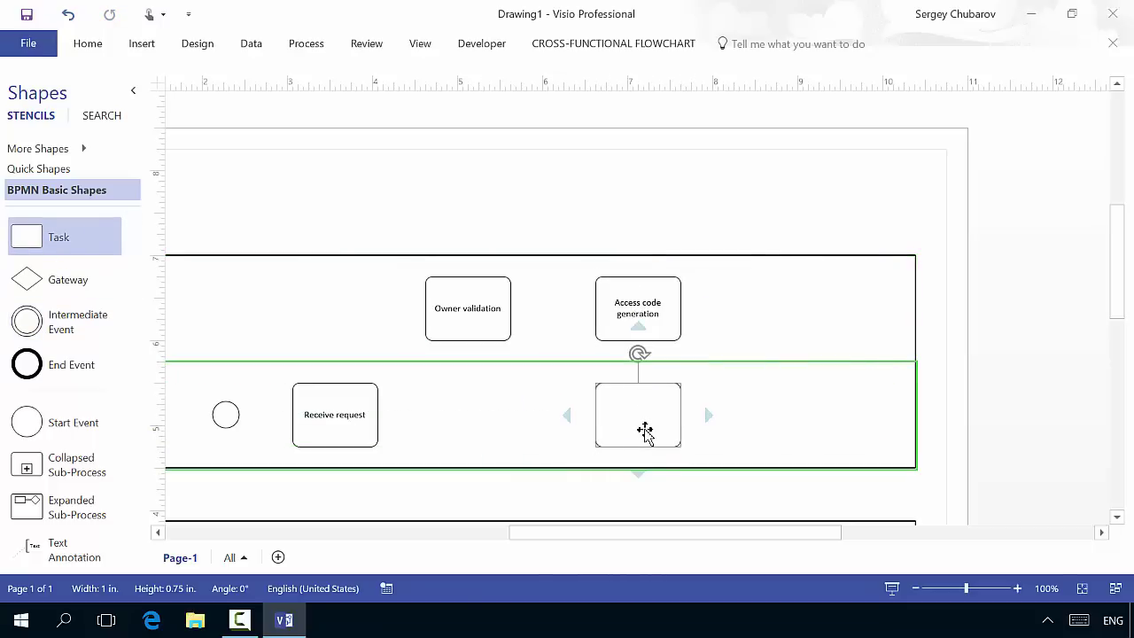
{"action": "scroll", "coordinate": [644, 431], "scroll_direction": "down", "scroll_amount": 2}
{"action": "double_click", "coordinate": [824, 310]}
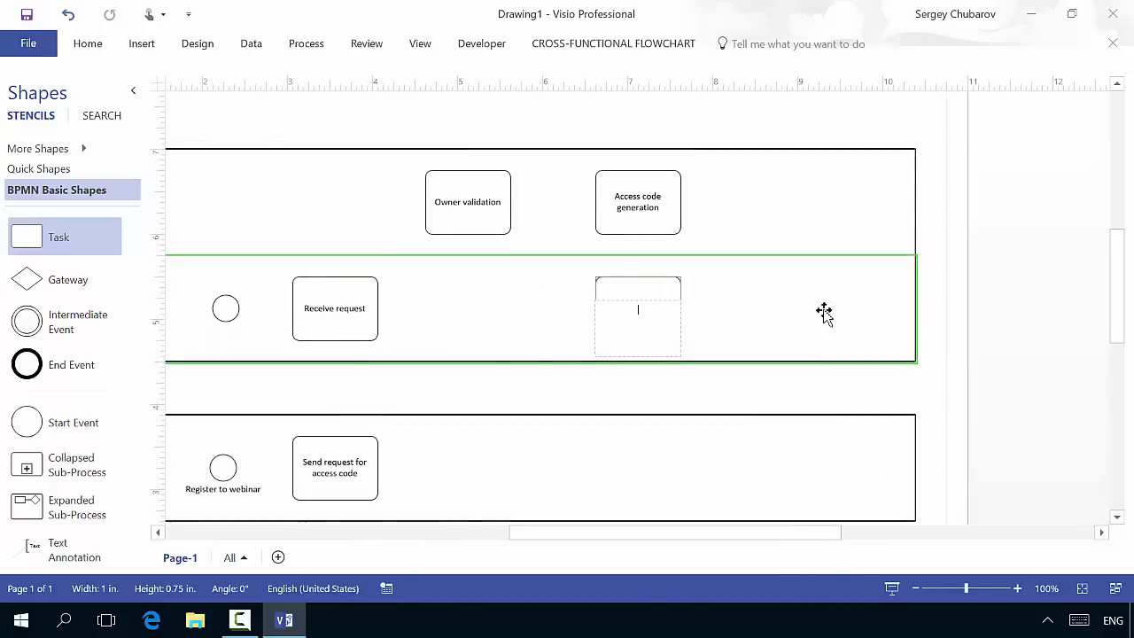
{"action": "type", "text": "Send access c"}
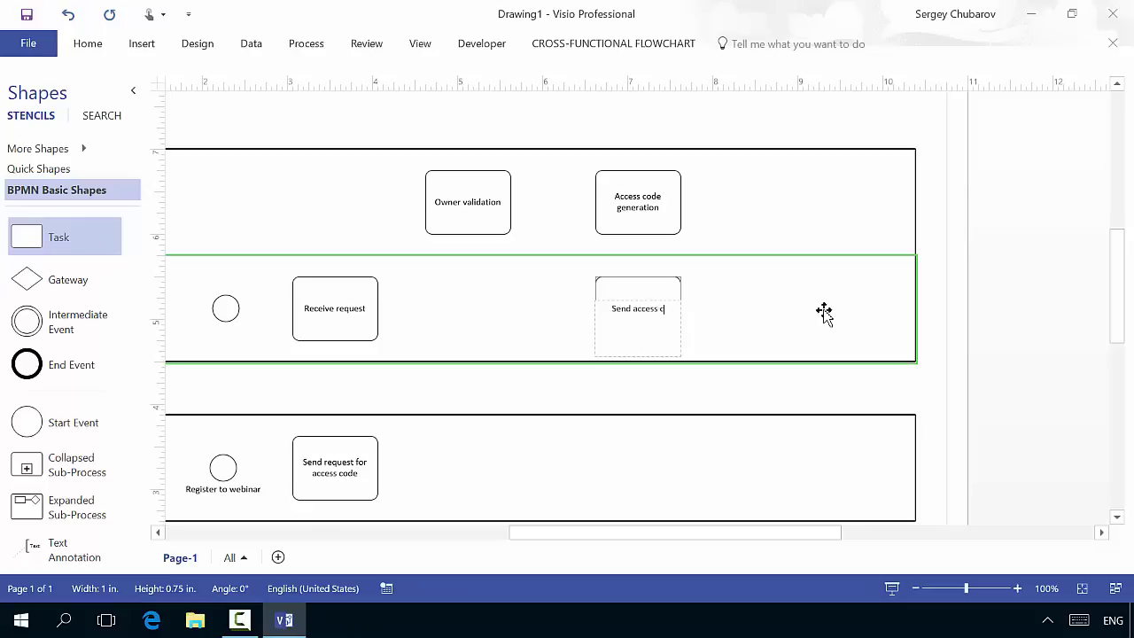
{"action": "type", "text": "ode"}
{"action": "left_click", "coordinate": [747, 317]}
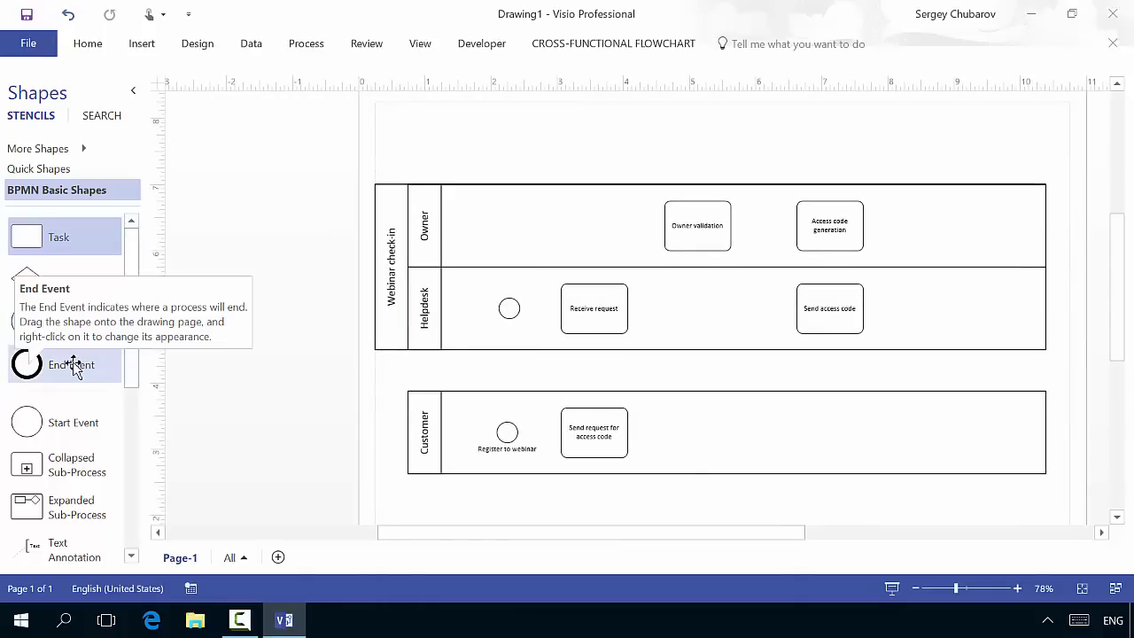
{"action": "left_click_drag", "start_coordinate": [74, 371], "coordinate": [971, 315]}
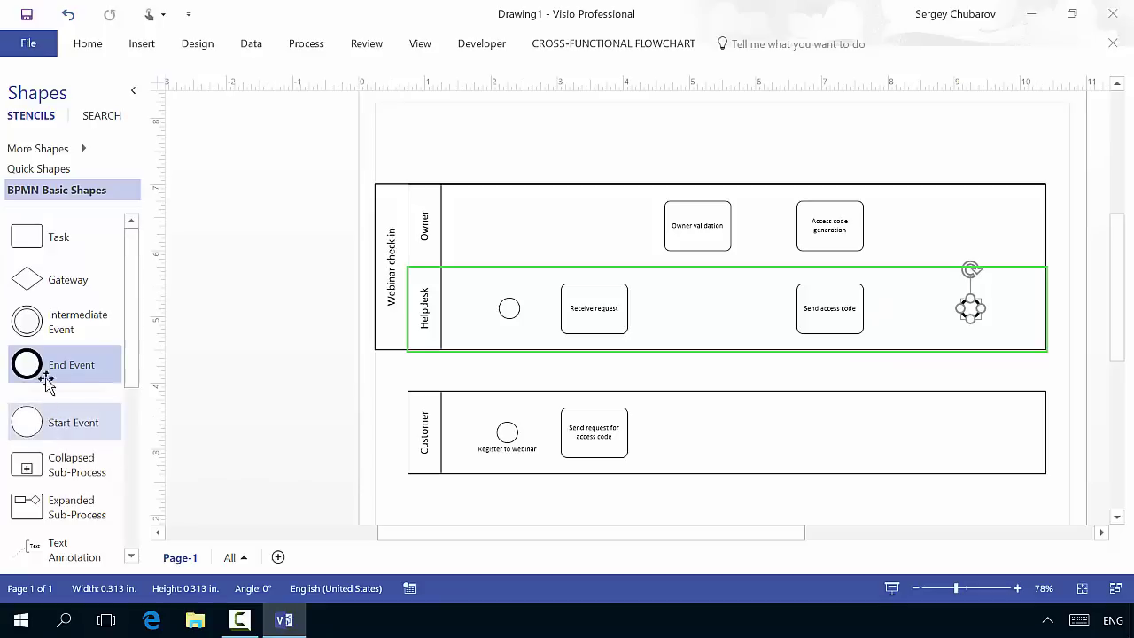
Add an "Activate access code" Task in the Customer lane beneath "Send access code" and an End Event to its right.
{"action": "left_click_drag", "start_coordinate": [64, 244], "coordinate": [831, 432]}
{"action": "double_click", "coordinate": [830, 432]}
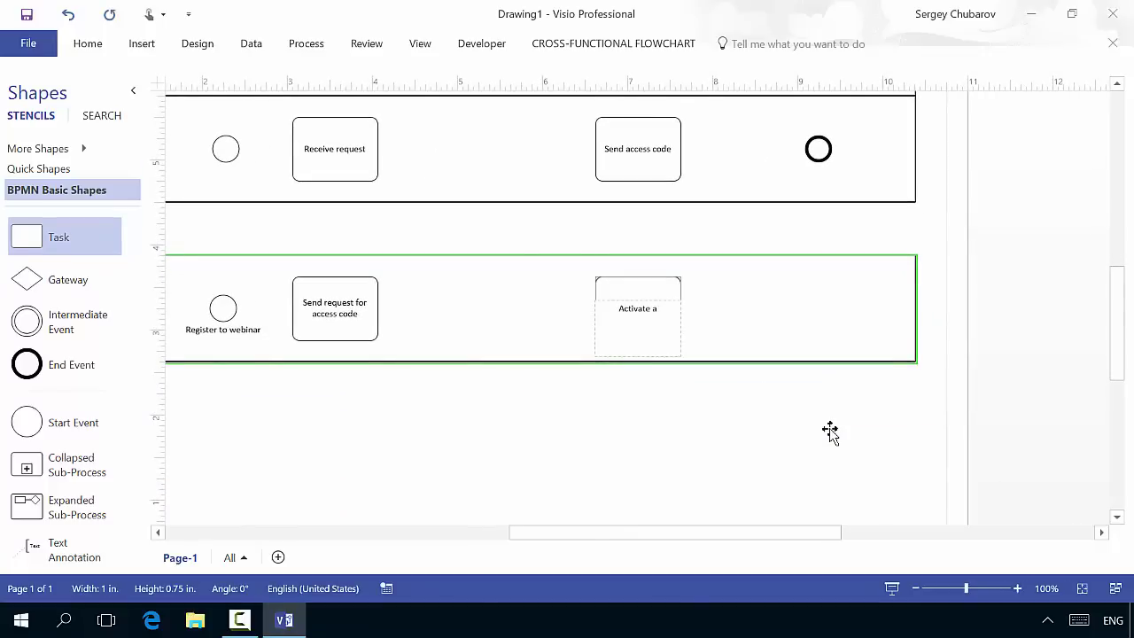
{"action": "type", "text": "Activate access code"}
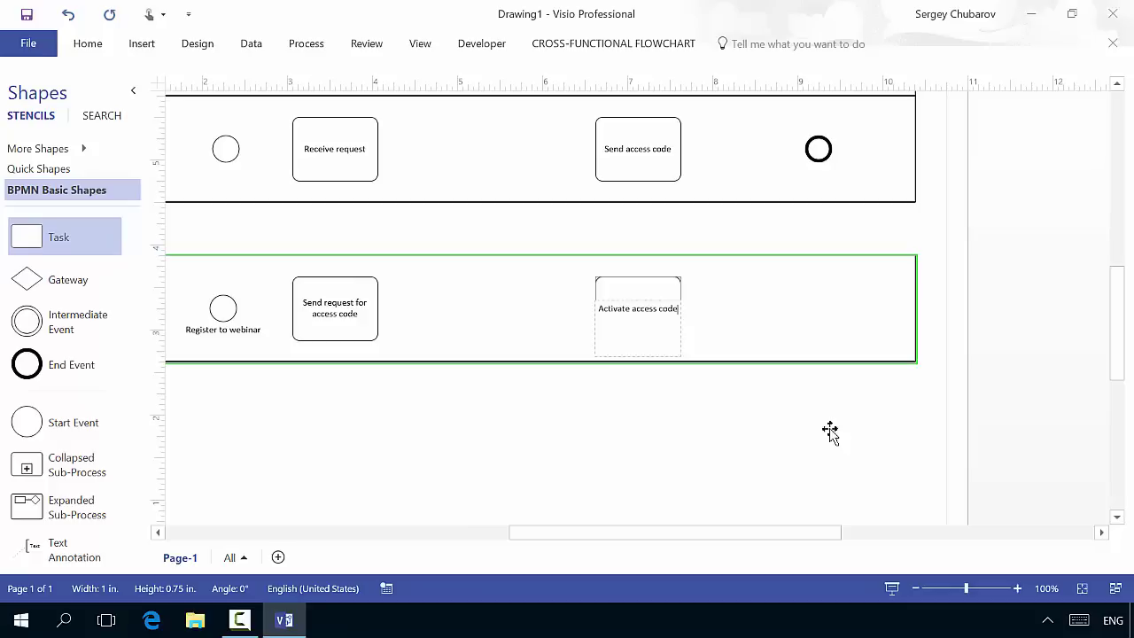
{"action": "key", "text": "Escape"}
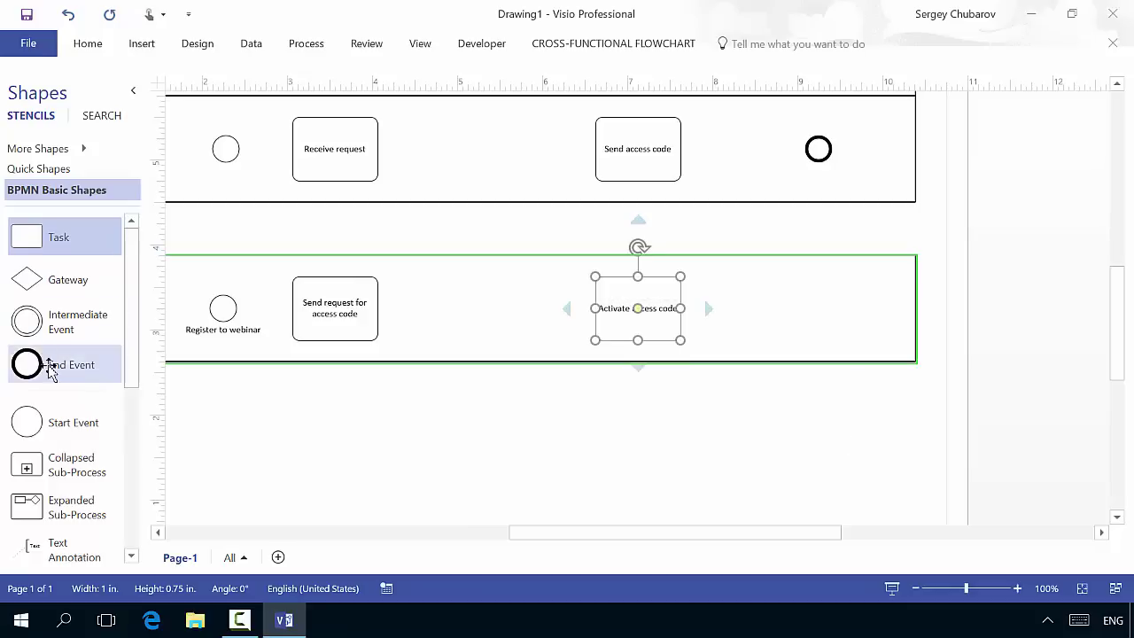
{"action": "left_click_drag", "start_coordinate": [27, 363], "coordinate": [816, 308]}
{"action": "scroll", "coordinate": [875, 380], "scroll_direction": "down", "scroll_amount": 2}
{"action": "left_click", "coordinate": [691, 417]}
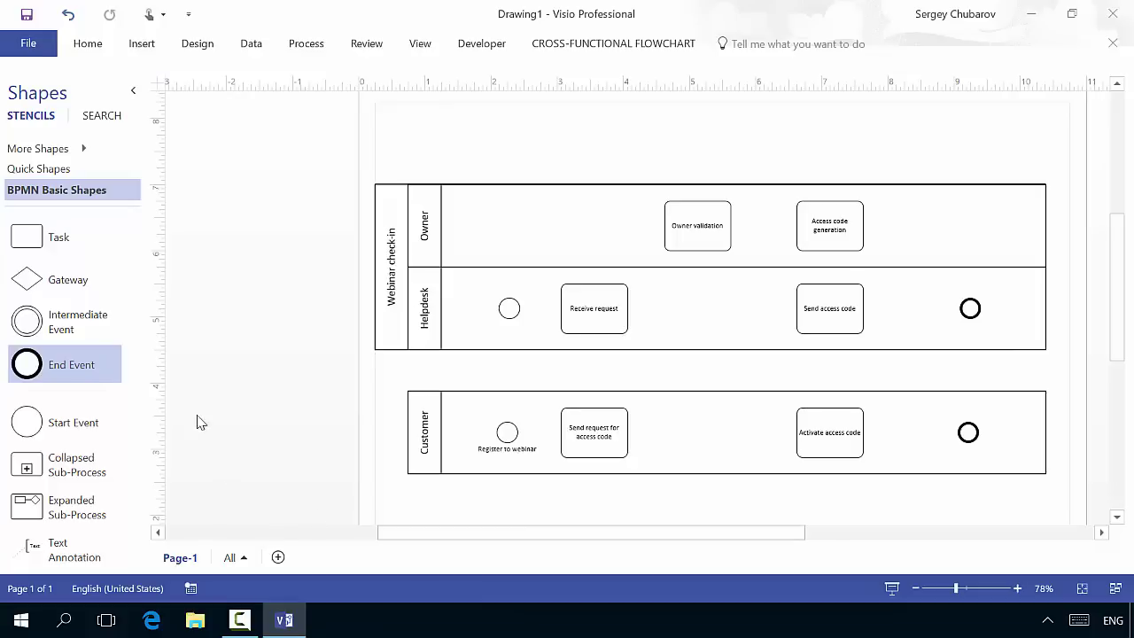
Connect the "Register to webinar" start event to "Send request for access code" with a Sequence Flow.
{"action": "scroll", "coordinate": [129, 301], "scroll_direction": "down", "scroll_amount": 7}
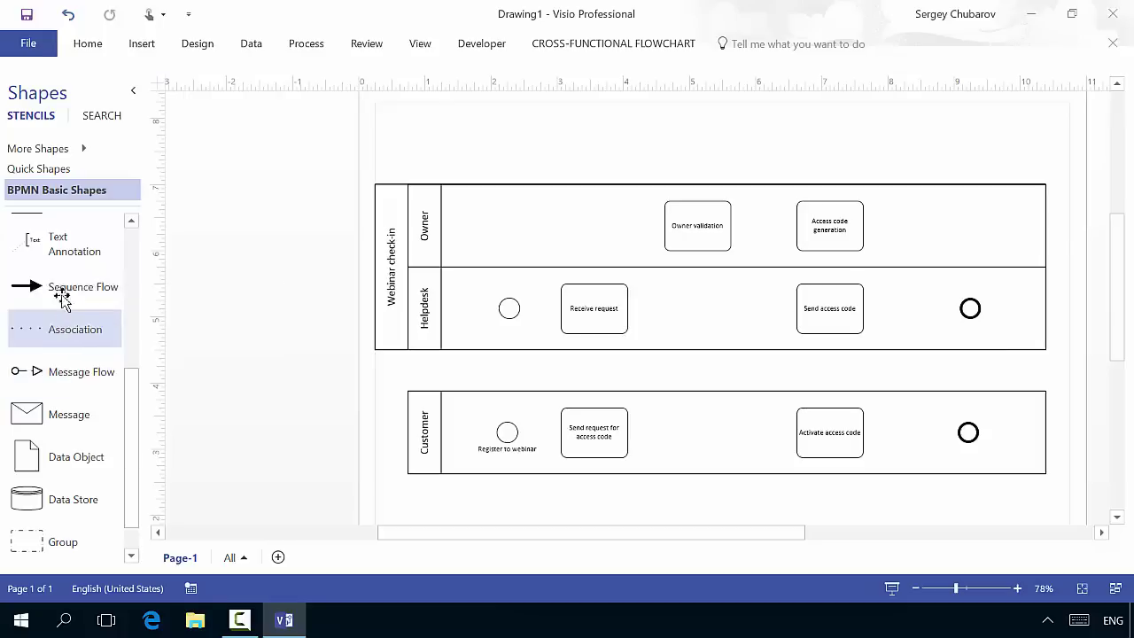
{"action": "left_click", "coordinate": [68, 290]}
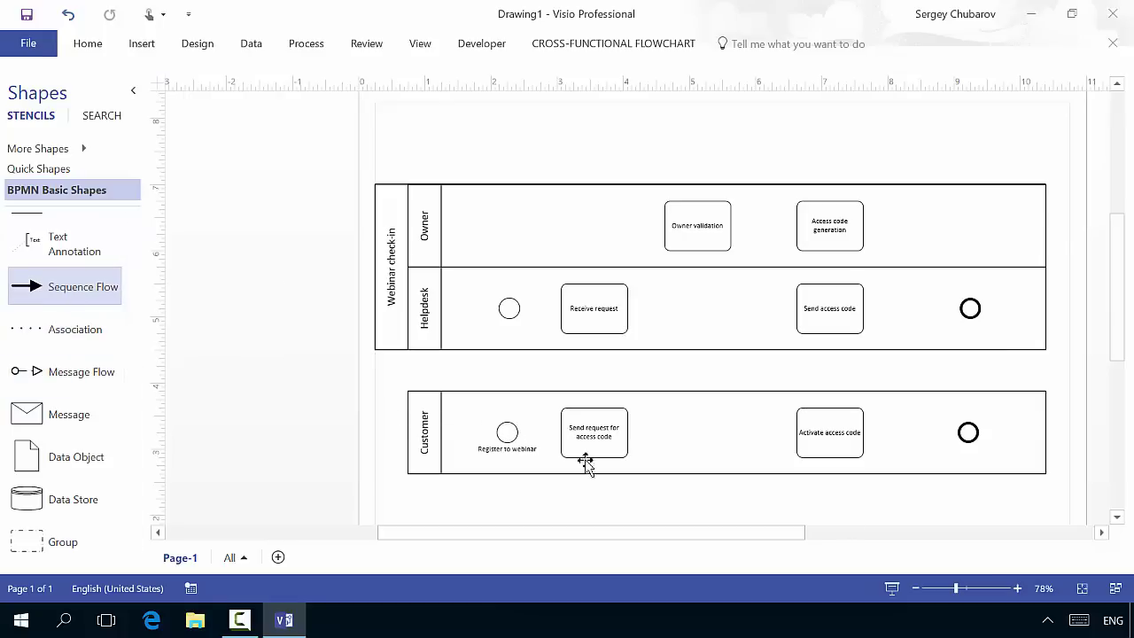
{"action": "left_click", "coordinate": [970, 590]}
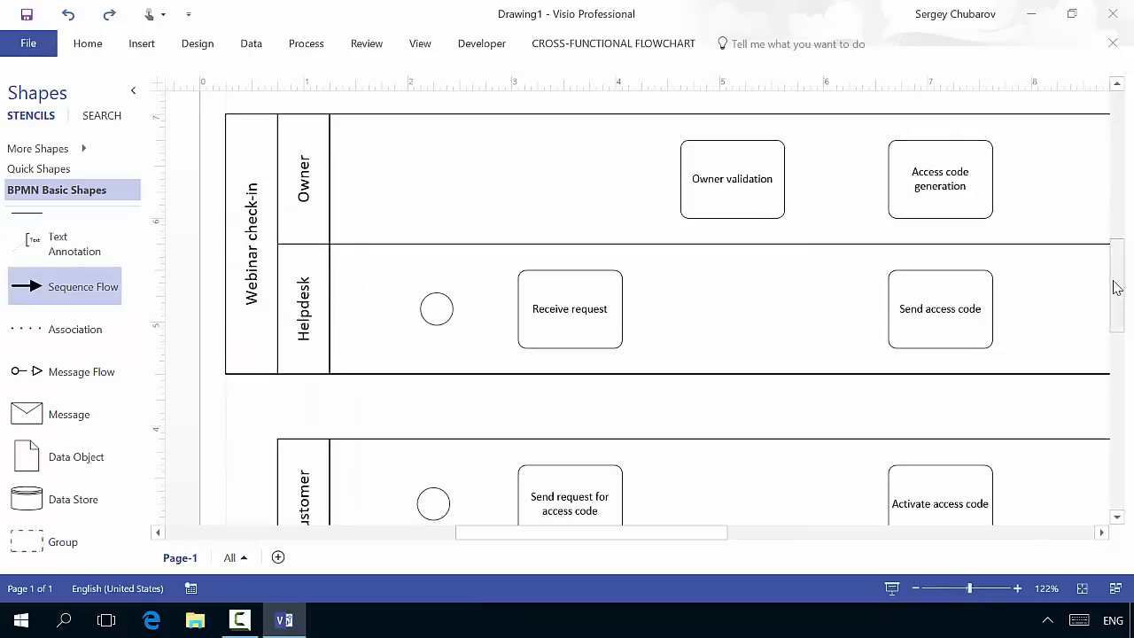
{"action": "left_click_drag", "start_coordinate": [1116, 283], "coordinate": [1115, 329]}
{"action": "left_click_drag", "start_coordinate": [78, 286], "coordinate": [441, 332]}
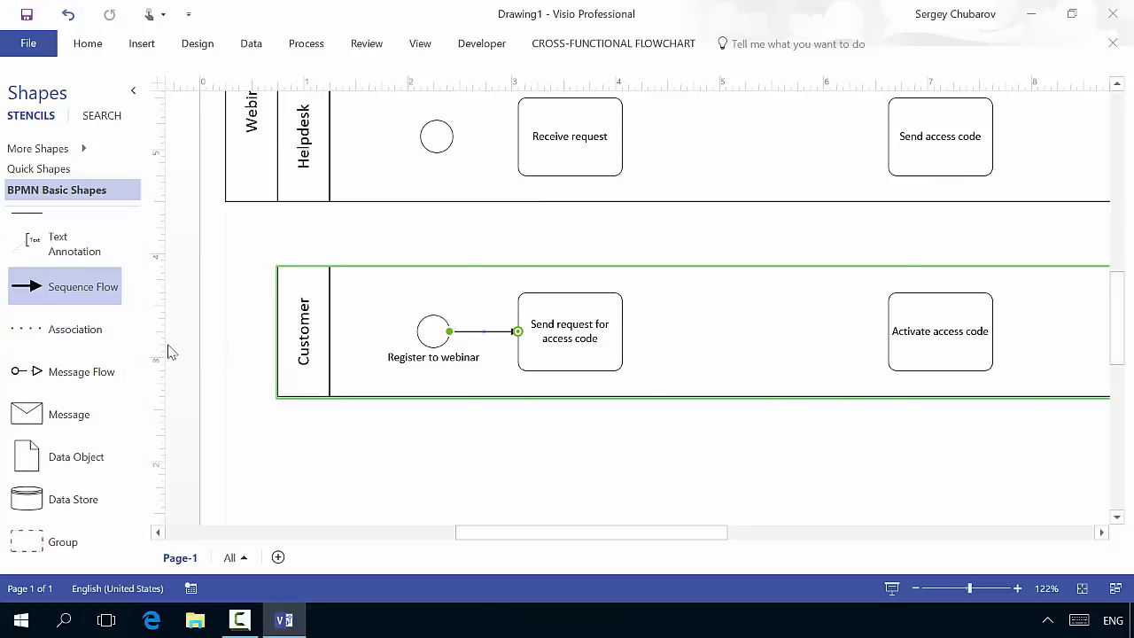
Connect "Send request for access code" to "Activate access code" and that task to the Customer lane's end event with Sequence Flows.
{"action": "left_click_drag", "start_coordinate": [67, 292], "coordinate": [676, 336]}
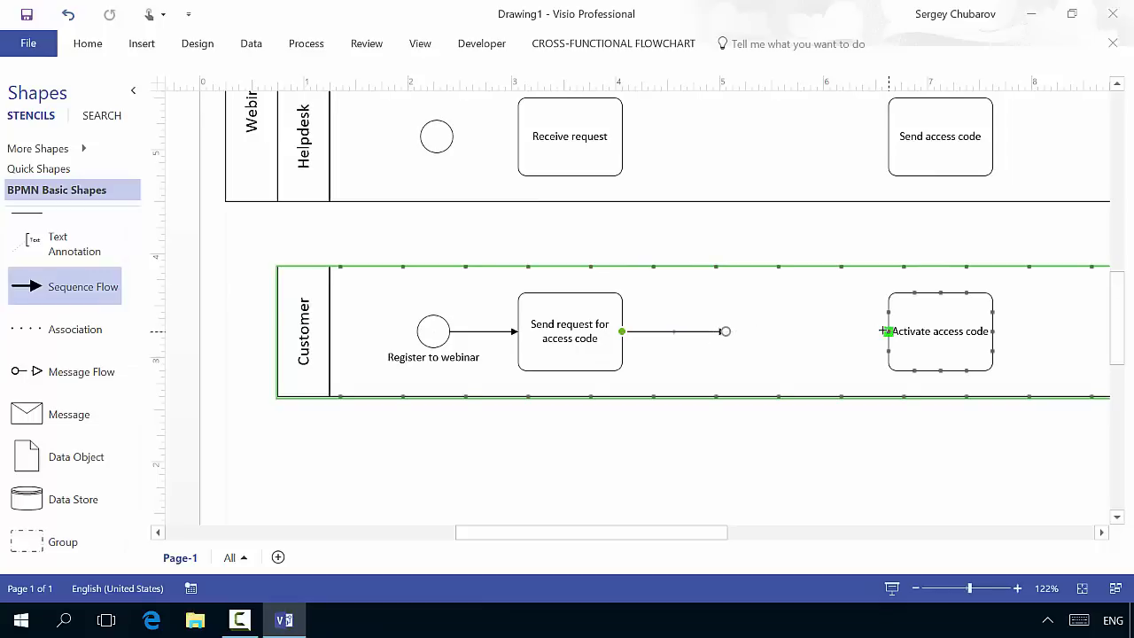
{"action": "left_click_drag", "start_coordinate": [884, 330], "coordinate": [888, 331]}
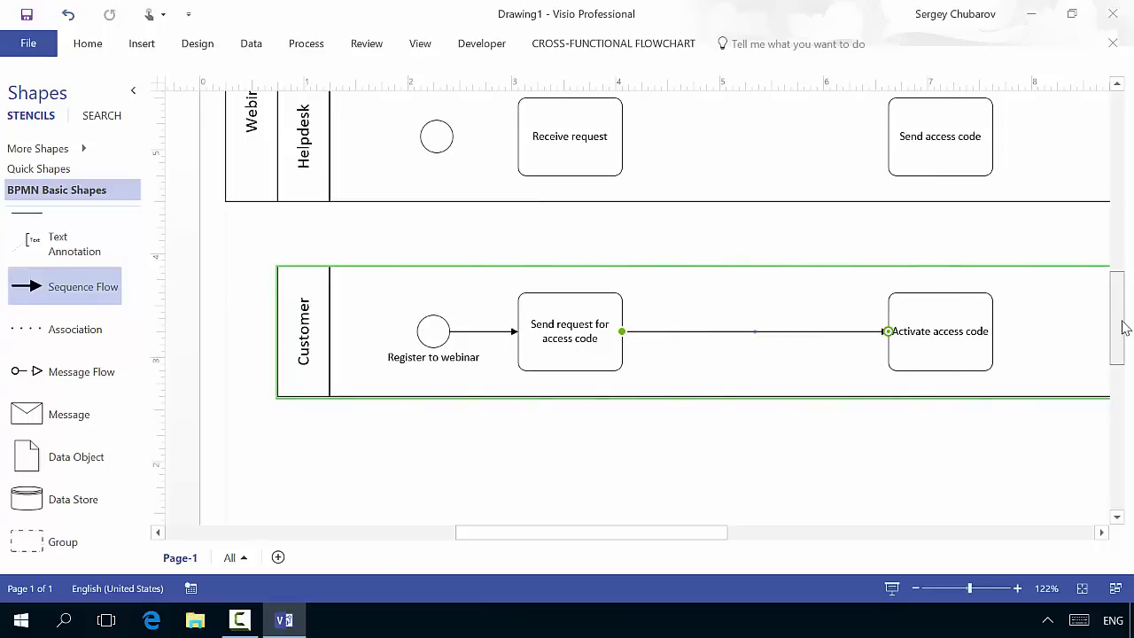
{"action": "scroll", "coordinate": [1124, 323], "scroll_direction": "up", "scroll_amount": 1}
{"action": "scroll", "coordinate": [700, 542], "scroll_direction": "right", "scroll_amount": 3}
{"action": "left_click_drag", "start_coordinate": [77, 290], "coordinate": [866, 381]}
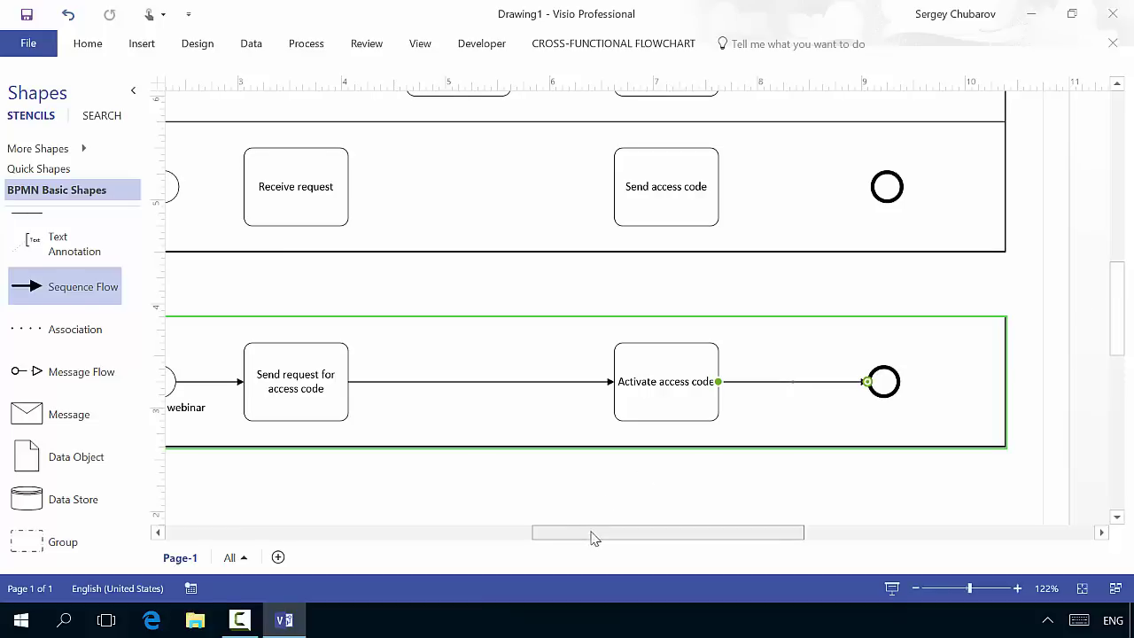
Connect the Helpdesk start event to "Receive request" and that task to "Owner validation" with Sequence Flows.
{"action": "left_click_drag", "start_coordinate": [567, 533], "coordinate": [506, 530]}
{"action": "left_click_drag", "start_coordinate": [1119, 319], "coordinate": [1119, 266]}
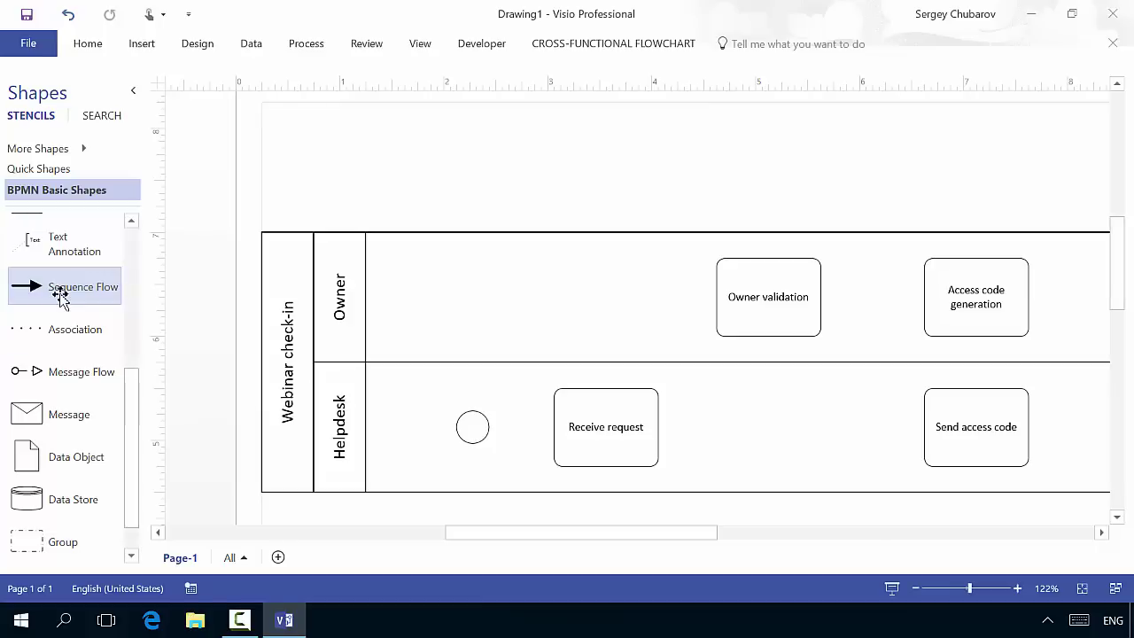
{"action": "left_click_drag", "start_coordinate": [58, 289], "coordinate": [546, 434]}
{"action": "scroll", "coordinate": [611, 365], "scroll_direction": "down", "scroll_amount": 5}
{"action": "scroll", "coordinate": [634, 360], "scroll_direction": "up", "scroll_amount": 5}
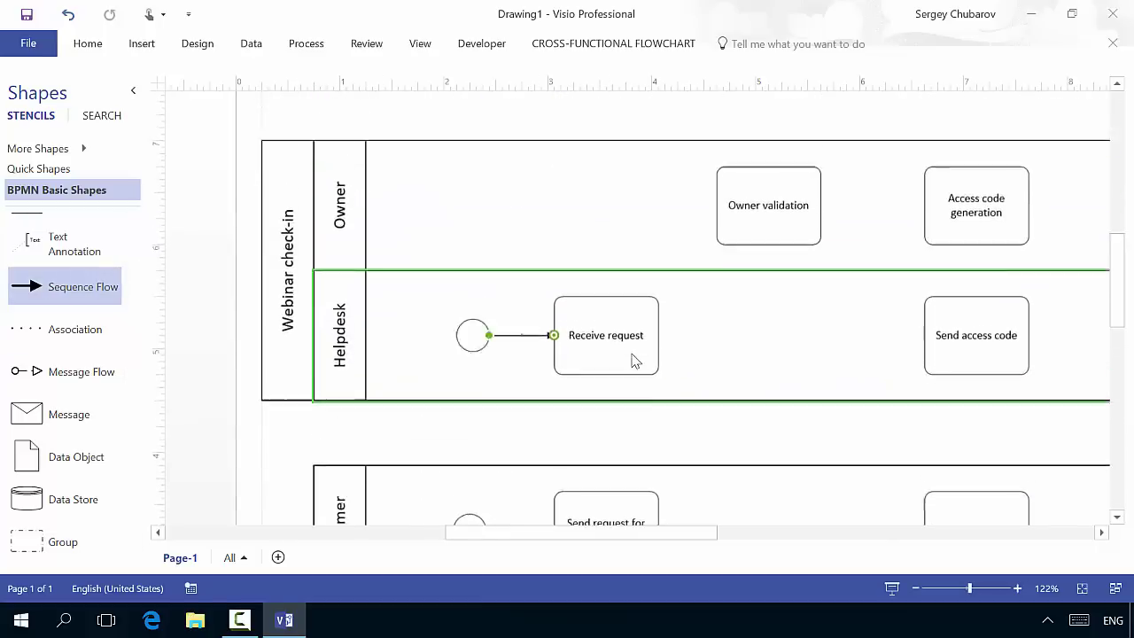
{"action": "left_click_drag", "start_coordinate": [82, 299], "coordinate": [717, 225]}
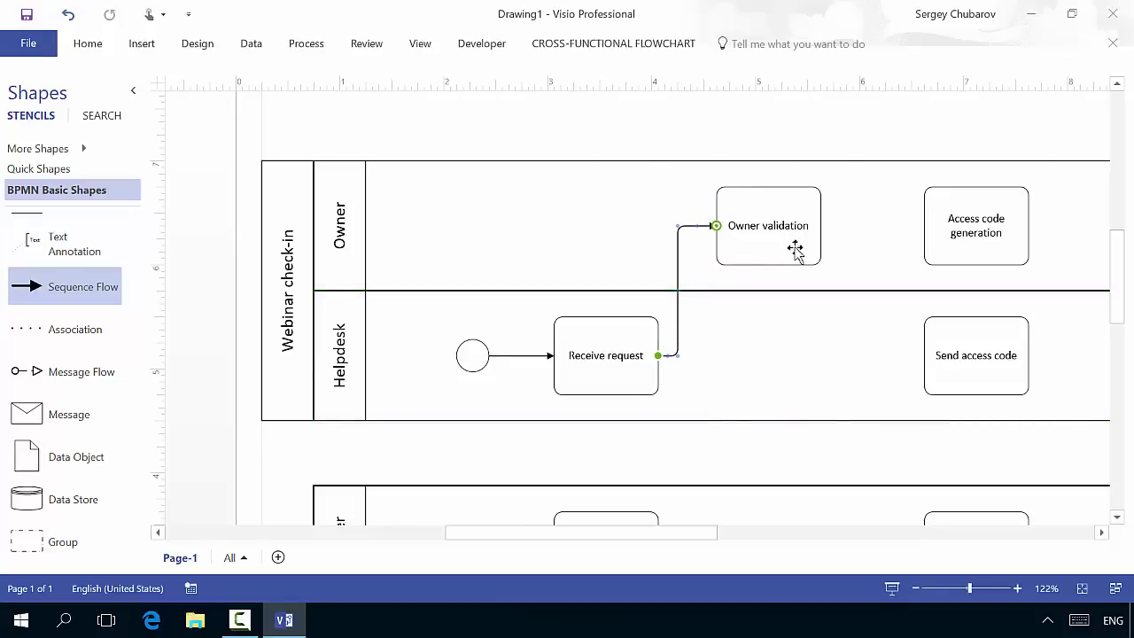
Link "Owner validation" through "Access code generation" and "Send access code" to the Helpdesk end event with Sequence Flows.
{"action": "left_click_drag", "start_coordinate": [99, 299], "coordinate": [890, 223]}
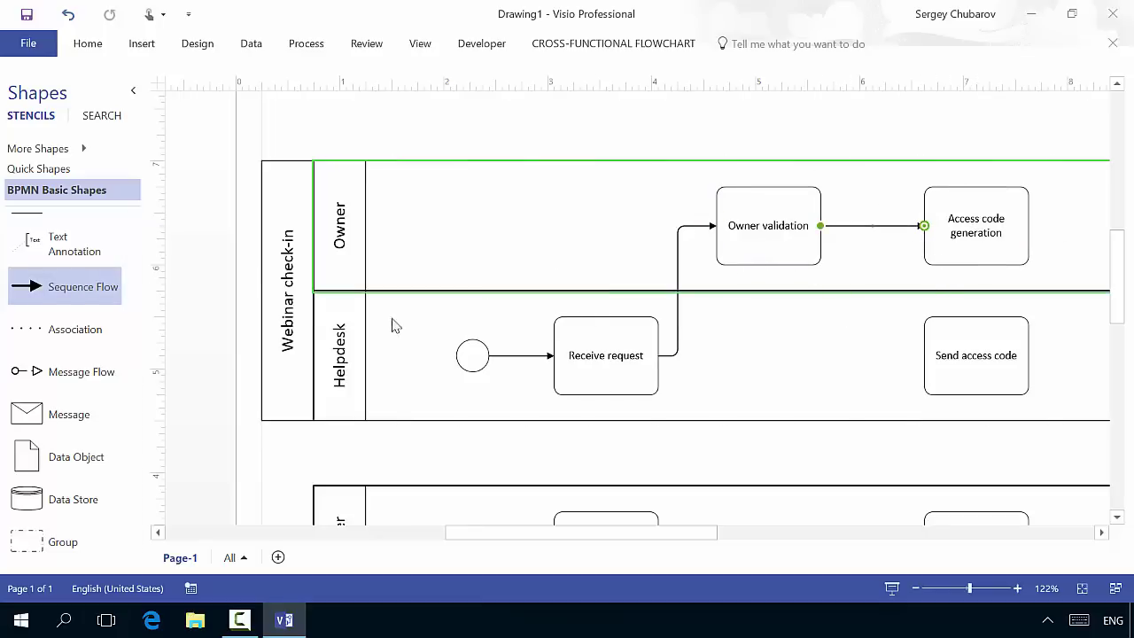
{"action": "left_click_drag", "start_coordinate": [83, 292], "coordinate": [976, 316]}
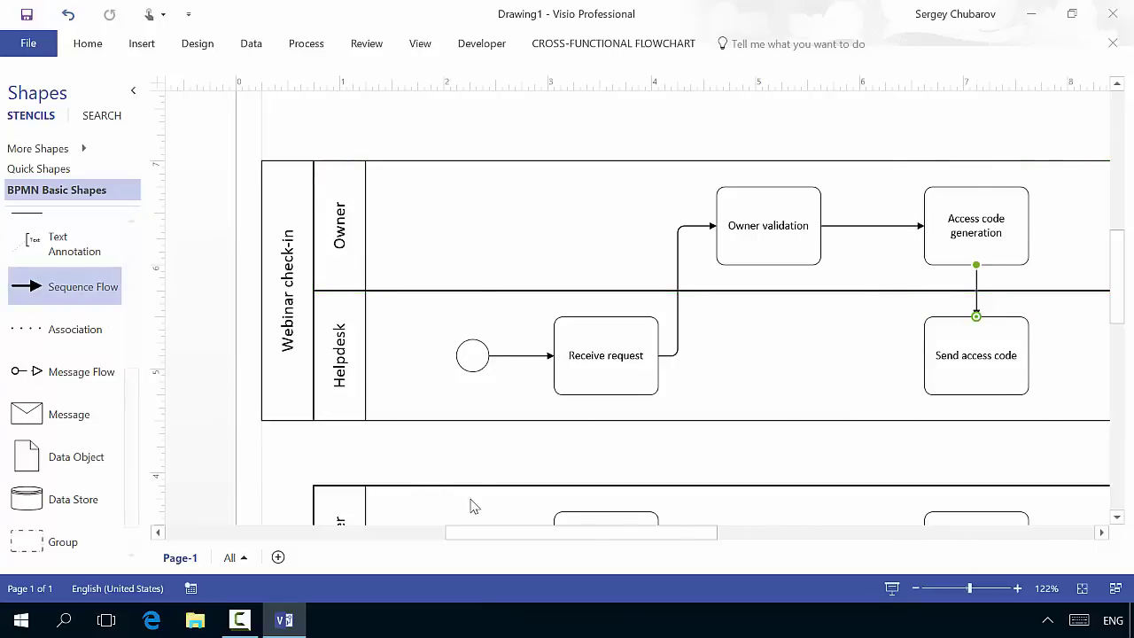
{"action": "left_click_drag", "start_coordinate": [542, 534], "coordinate": [600, 536]}
{"action": "left_click_drag", "start_coordinate": [35, 287], "coordinate": [975, 364]}
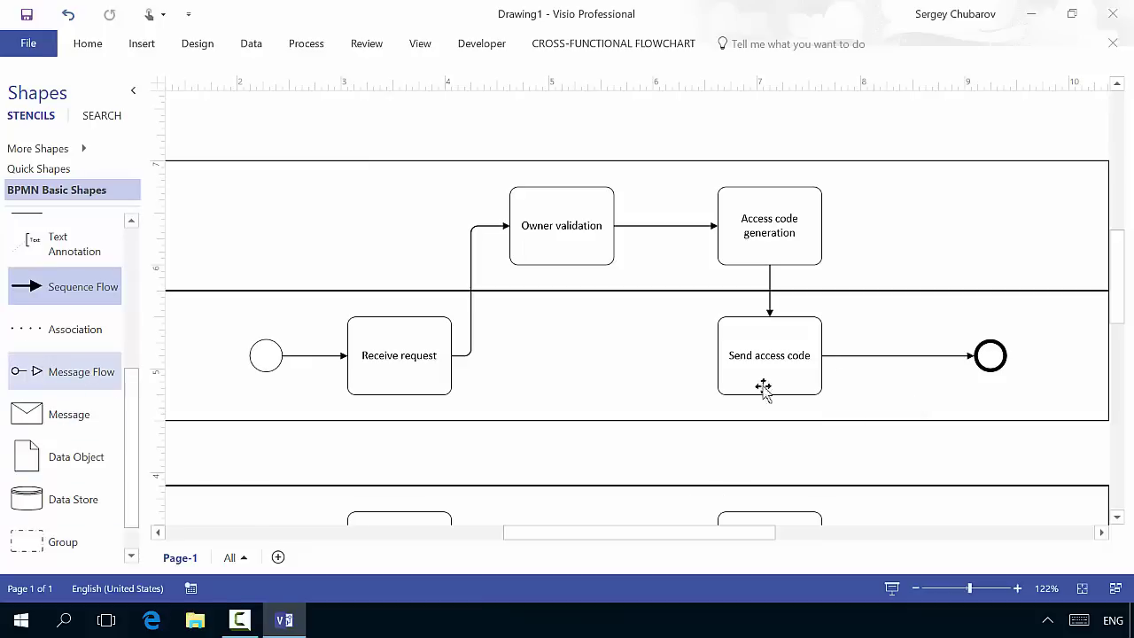
Connect "Send request for access code" to "Receive request" and "Send access code" to "Activate access code" with Message Flows.
{"action": "scroll", "coordinate": [1123, 260], "scroll_direction": "down", "scroll_amount": 3}
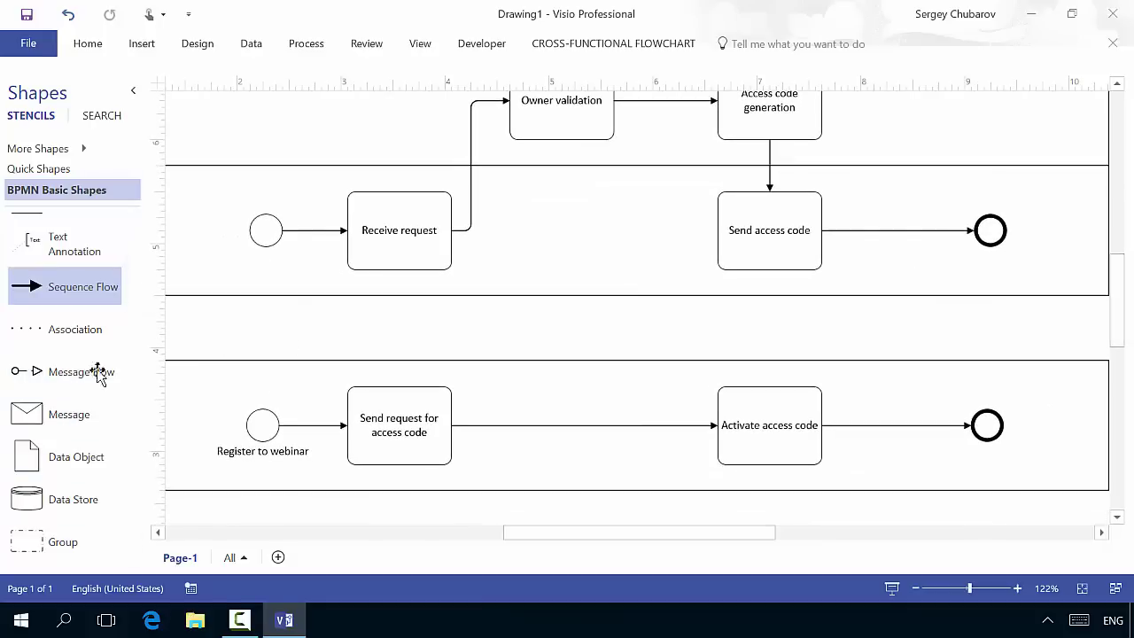
{"action": "mouse_move", "coordinate": [70, 372]}
{"action": "left_mouse_down"}
{"action": "mouse_move", "coordinate": [213, 309]}
{"action": "mouse_move", "coordinate": [377, 376]}
{"action": "mouse_move", "coordinate": [461, 384]}
{"action": "mouse_move", "coordinate": [424, 386]}
{"action": "mouse_move", "coordinate": [450, 386]}
{"action": "left_mouse_up"}
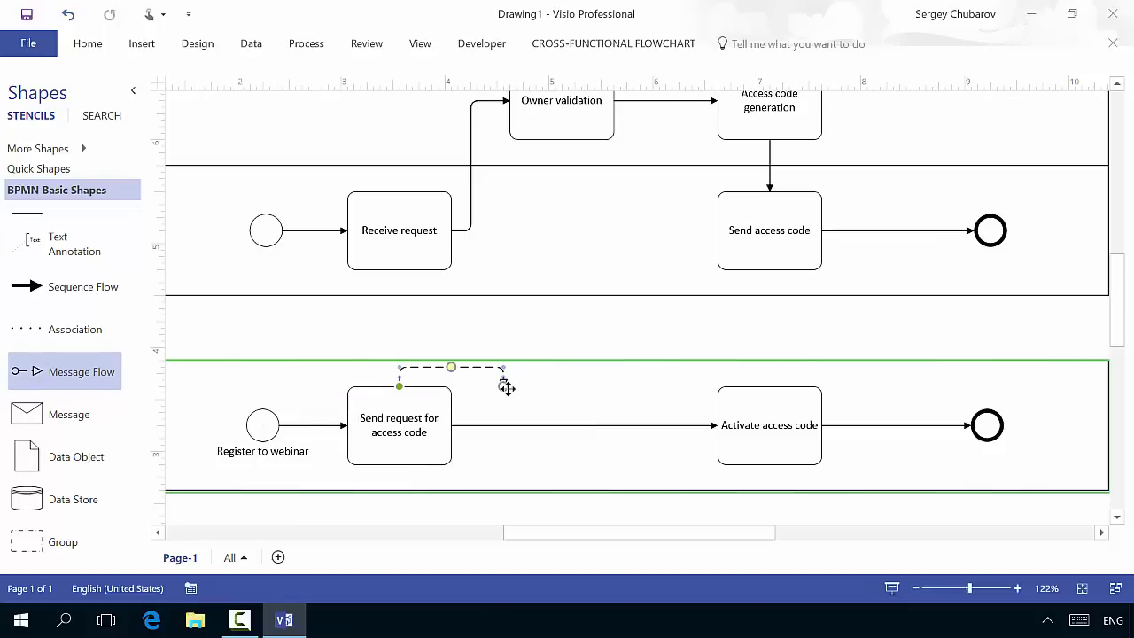
{"action": "left_click_drag", "start_coordinate": [415, 305], "coordinate": [400, 270]}
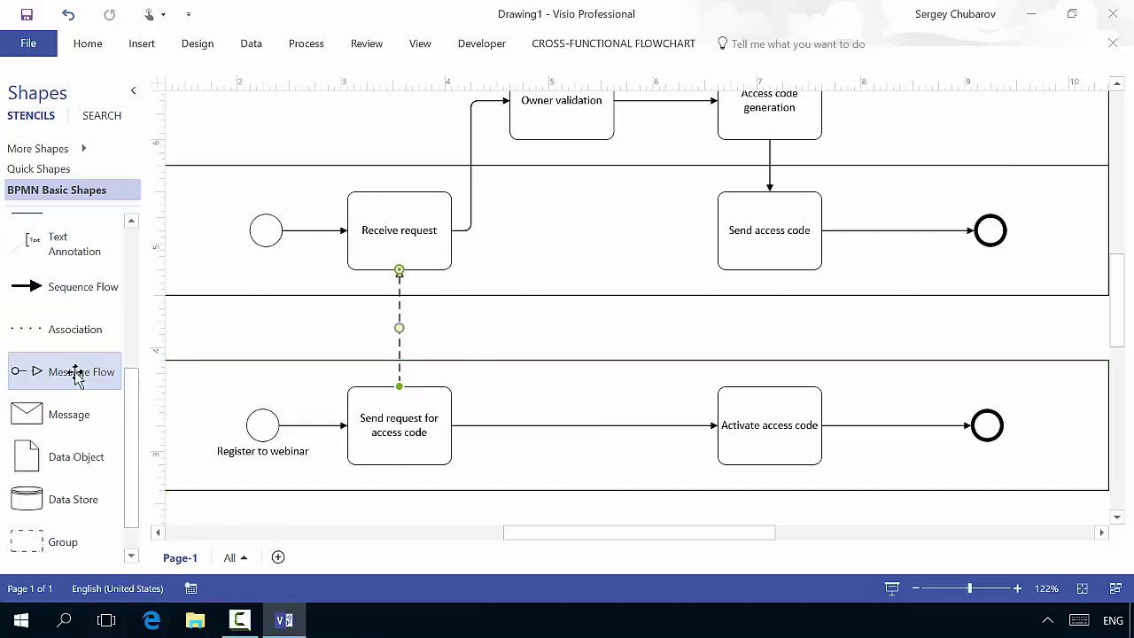
{"action": "left_click_drag", "start_coordinate": [99, 372], "coordinate": [824, 280]}
{"action": "left_click_drag", "start_coordinate": [768, 366], "coordinate": [769, 387]}
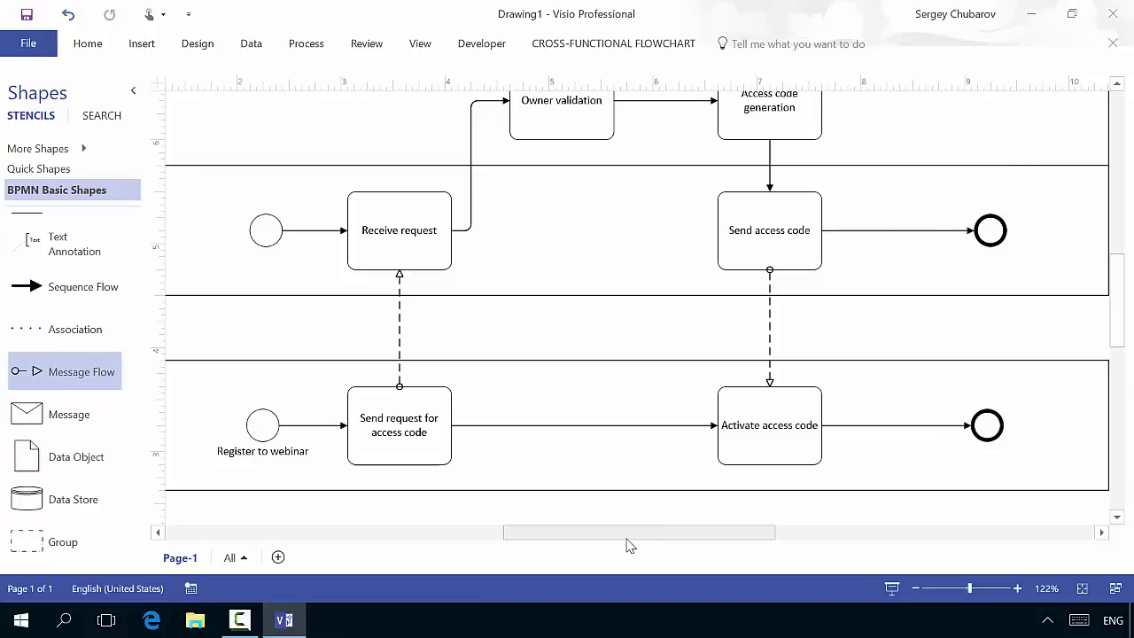
Fill the Helpdesk lane's start event with standard light green.
{"action": "left_click_drag", "start_coordinate": [626, 544], "coordinate": [541, 542]}
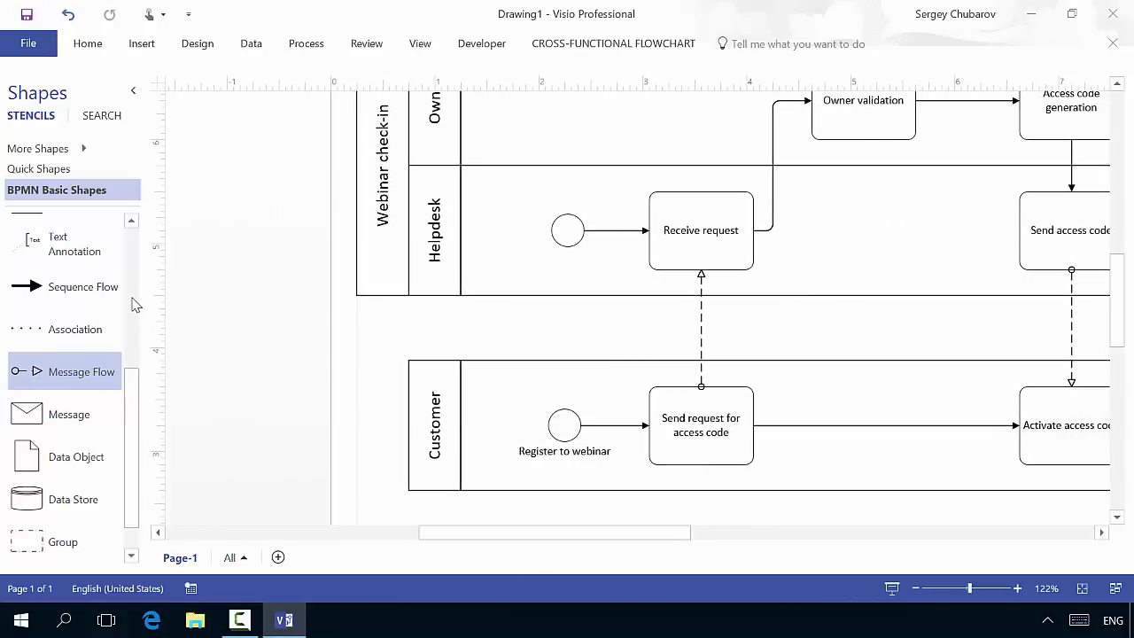
{"action": "left_click_drag", "start_coordinate": [132, 398], "coordinate": [138, 245]}
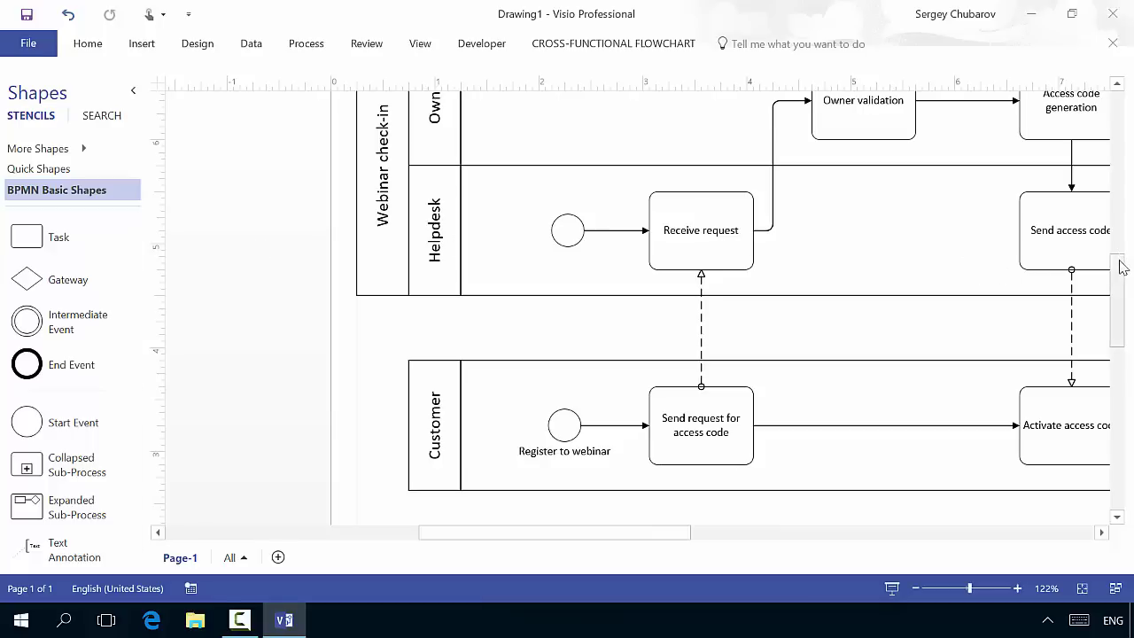
{"action": "left_click_drag", "start_coordinate": [1117, 273], "coordinate": [1127, 242]}
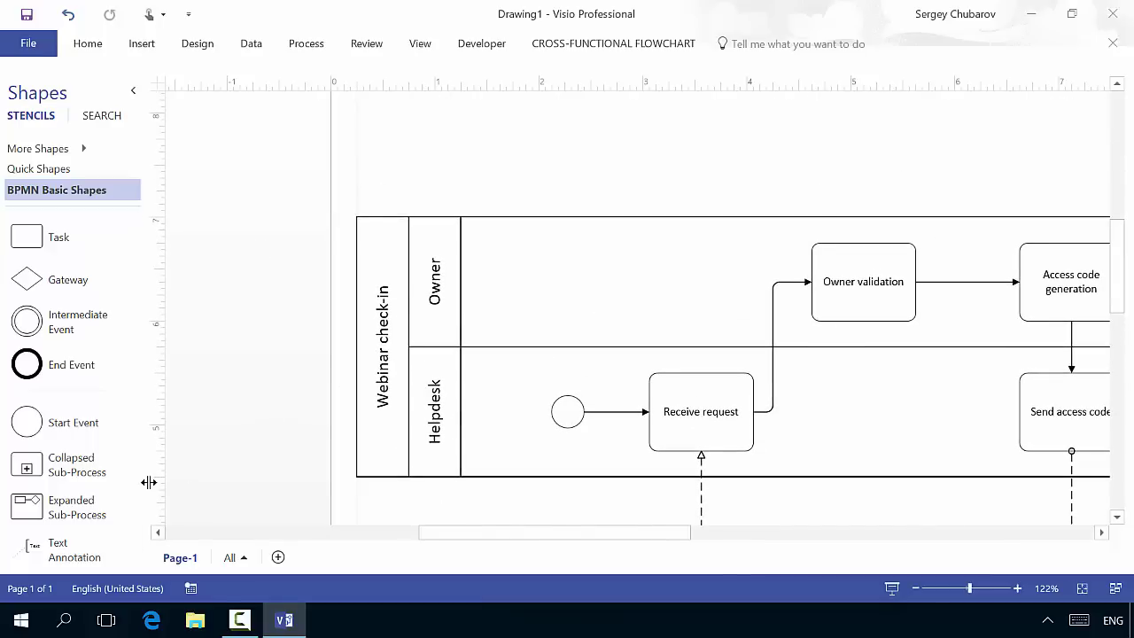
{"action": "left_click", "coordinate": [567, 413]}
{"action": "right_click", "coordinate": [568, 415]}
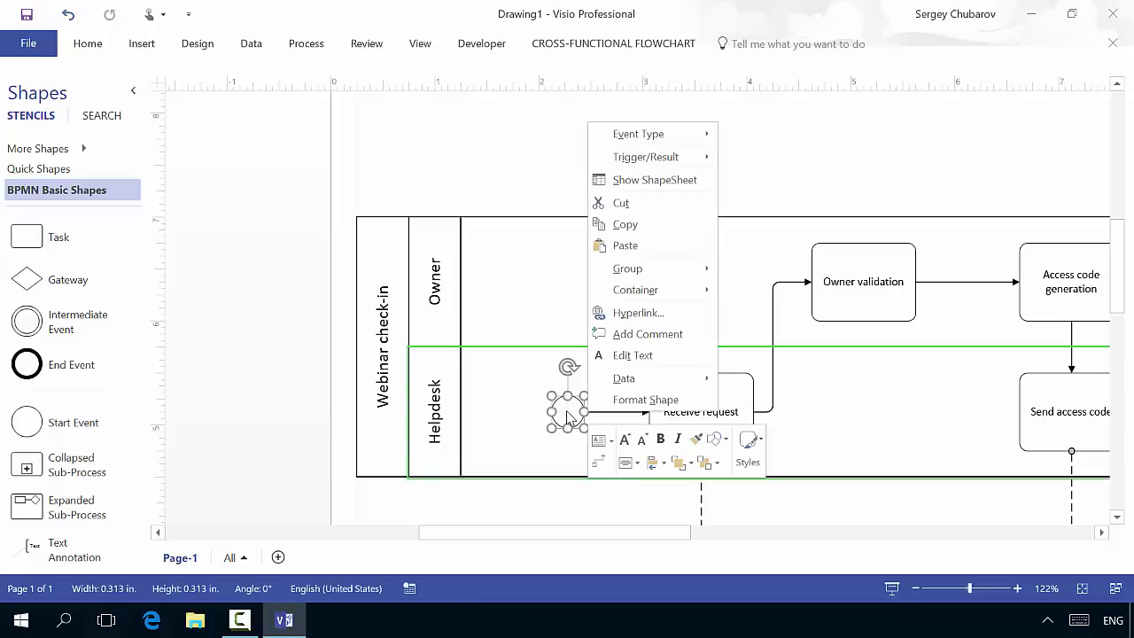
{"action": "left_click", "coordinate": [755, 447]}
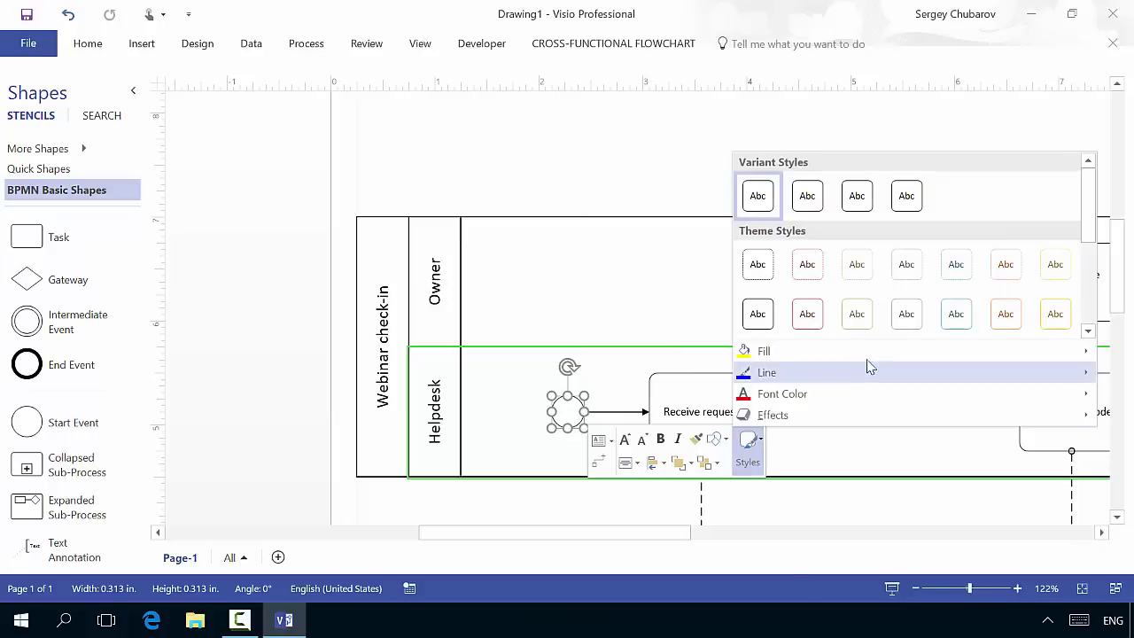
{"action": "mouse_move", "coordinate": [909, 361]}
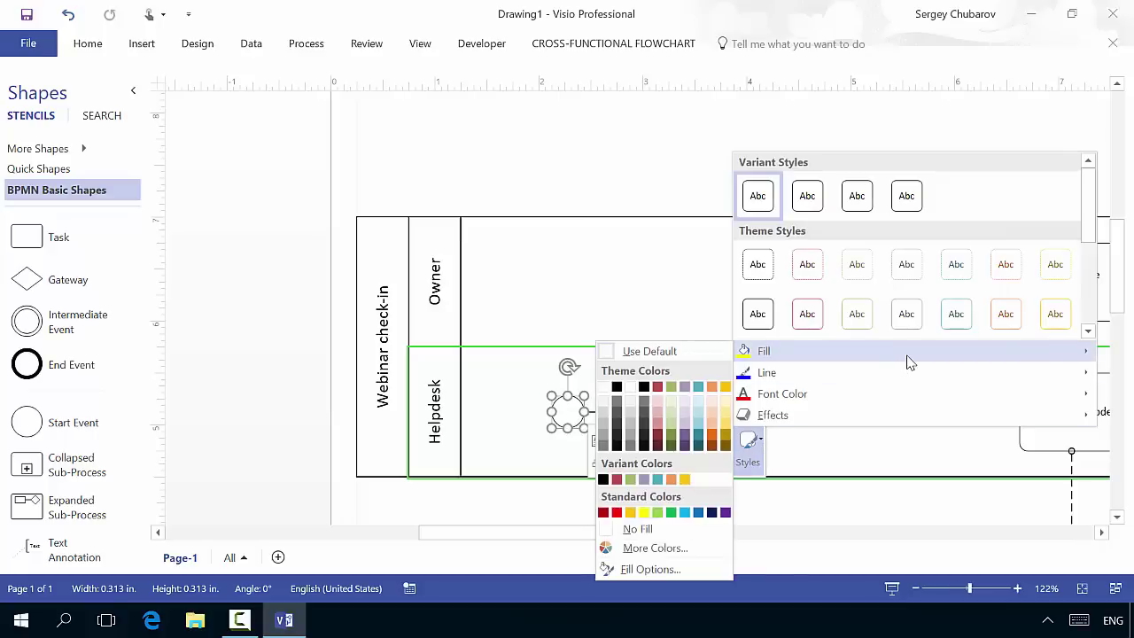
{"action": "left_click", "coordinate": [657, 513]}
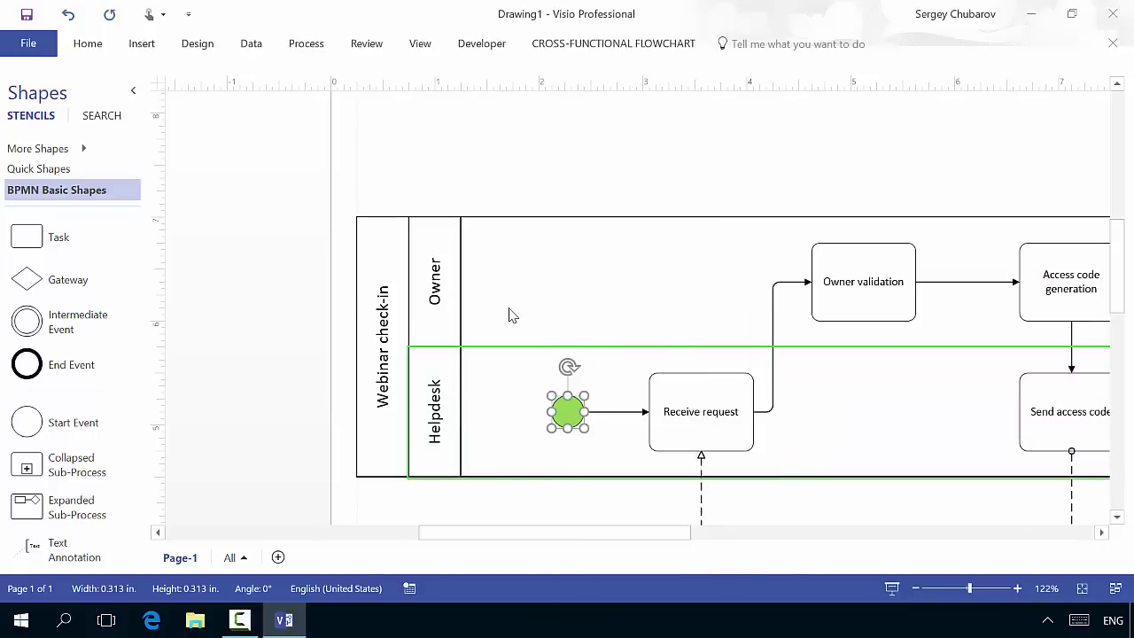
Apply the same light green fill to the "Register to webinar" start event in the Customer lane.
{"action": "scroll", "coordinate": [509, 314], "scroll_direction": "down", "scroll_amount": 3}
{"action": "left_click", "coordinate": [564, 455]}
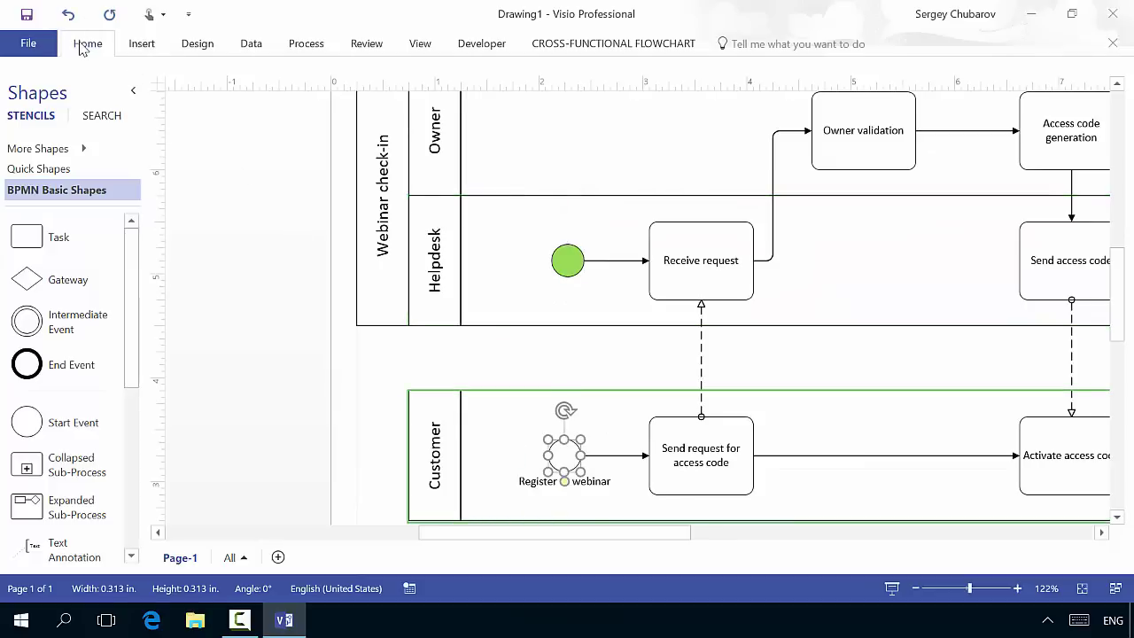
{"action": "left_click", "coordinate": [86, 43]}
{"action": "left_click", "coordinate": [760, 68]}
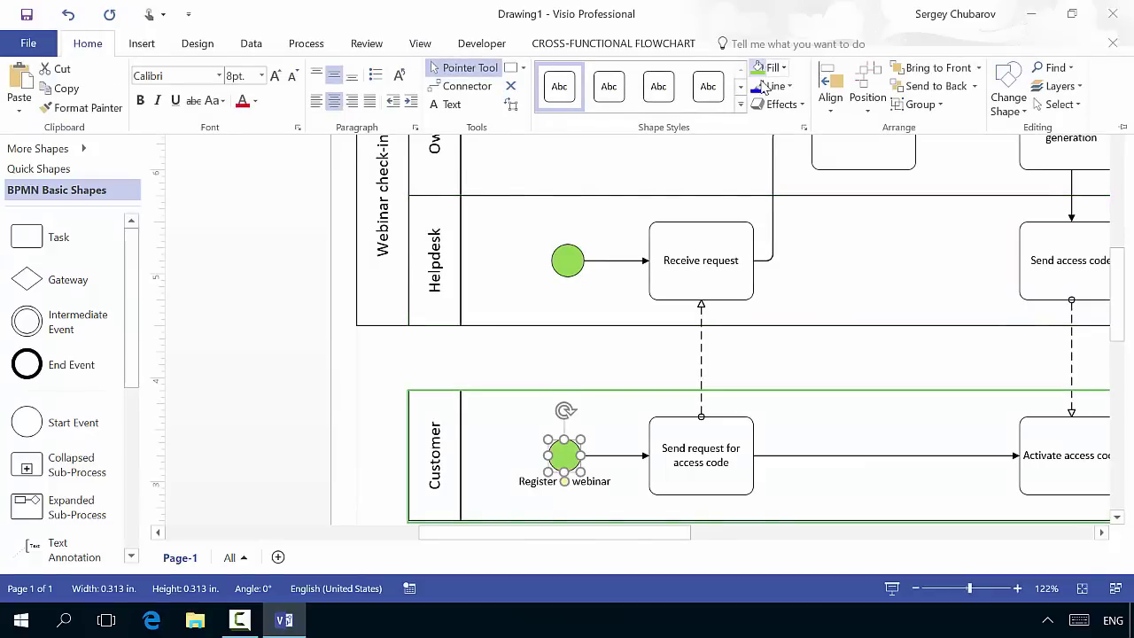
Fill the "Receive request" task with the theme's red and copy its formatting to "Send request for access code".
{"action": "left_click", "coordinate": [719, 241]}
{"action": "left_click", "coordinate": [106, 47]}
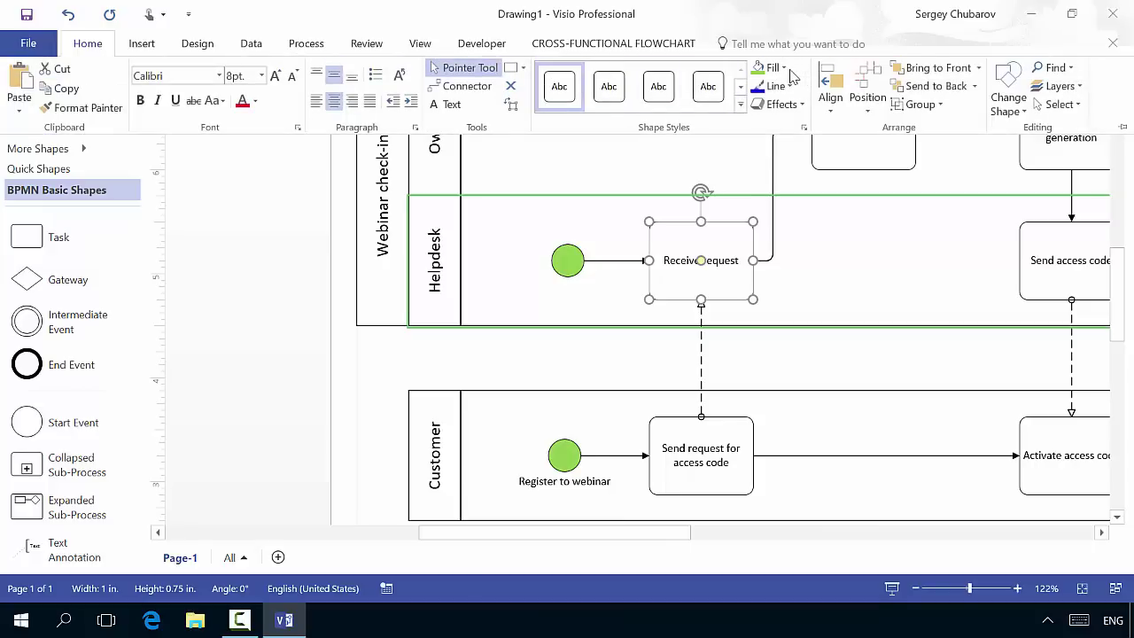
{"action": "left_click", "coordinate": [780, 69]}
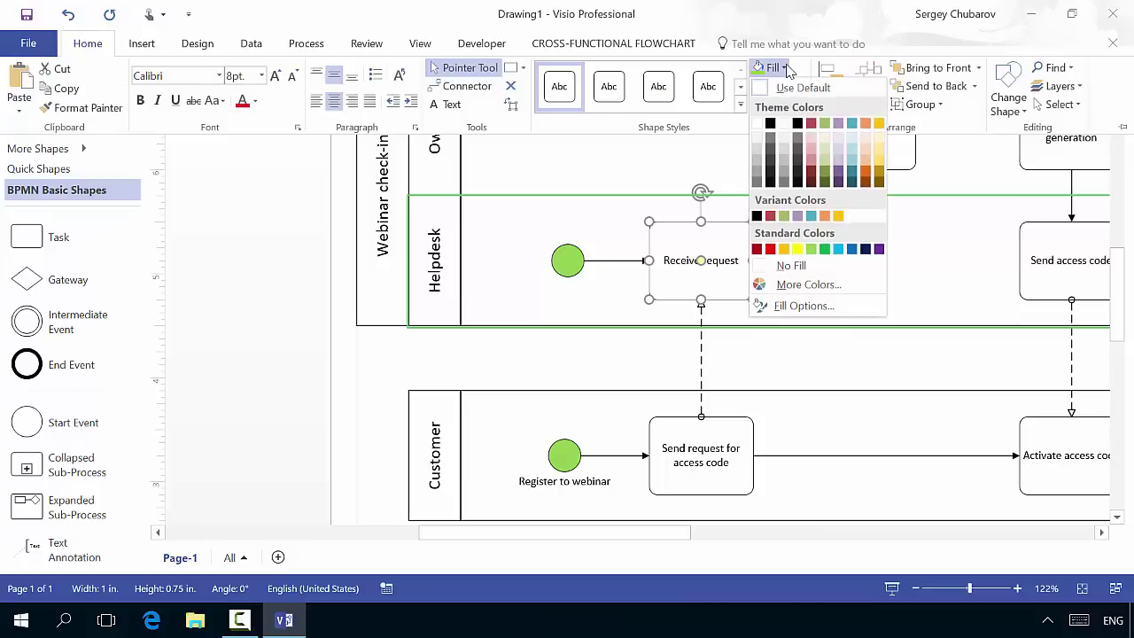
{"action": "left_click", "coordinate": [812, 124]}
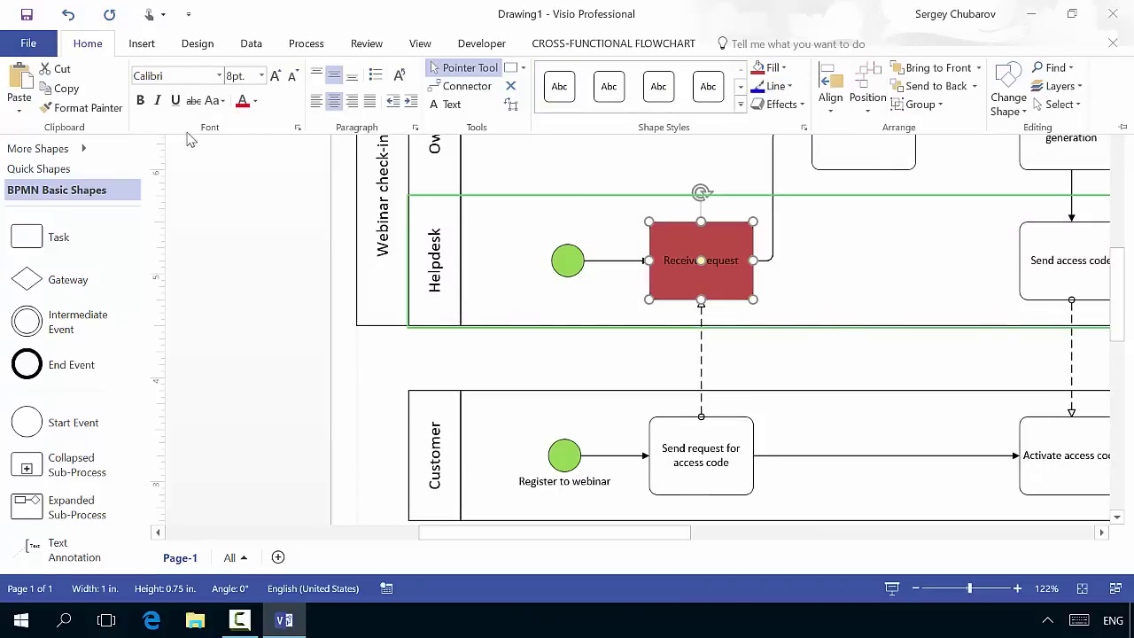
{"action": "left_click", "coordinate": [720, 430]}
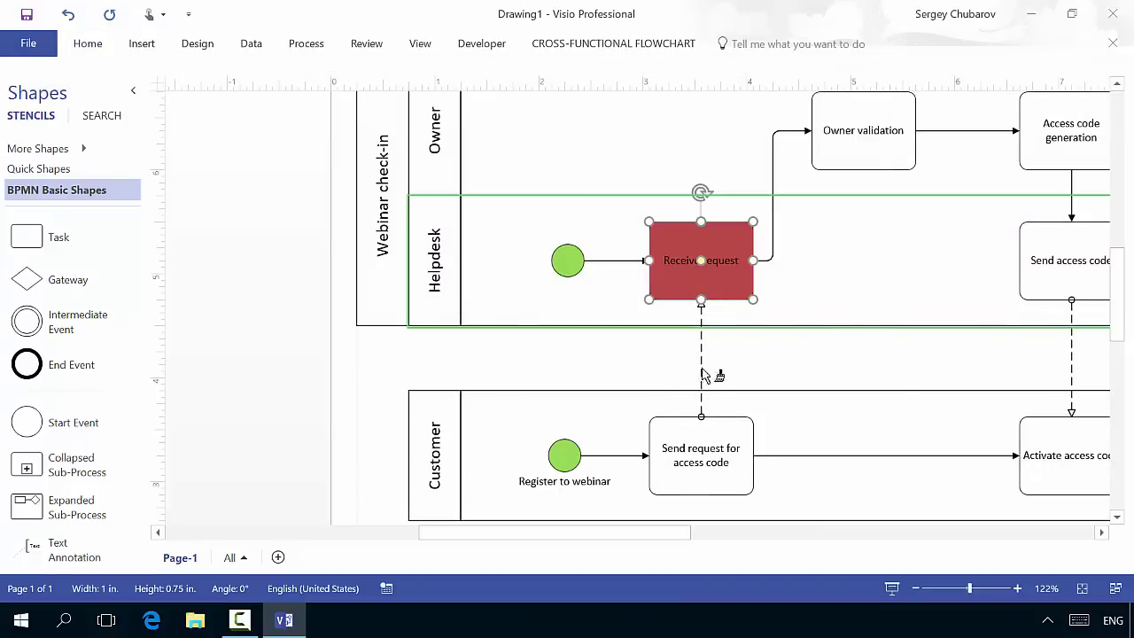
{"action": "left_click", "coordinate": [720, 433]}
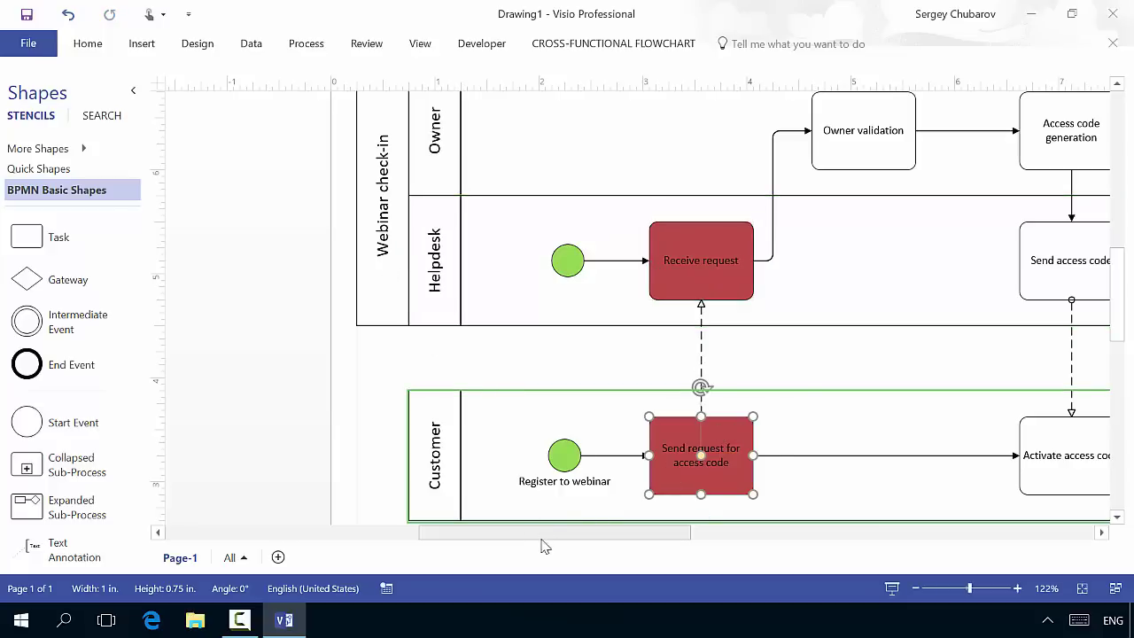
Copy the red task formatting to "Activate access code" and "Send access code" with Format Painter.
{"action": "left_click_drag", "start_coordinate": [549, 542], "coordinate": [615, 537]}
{"action": "left_click", "coordinate": [86, 44]}
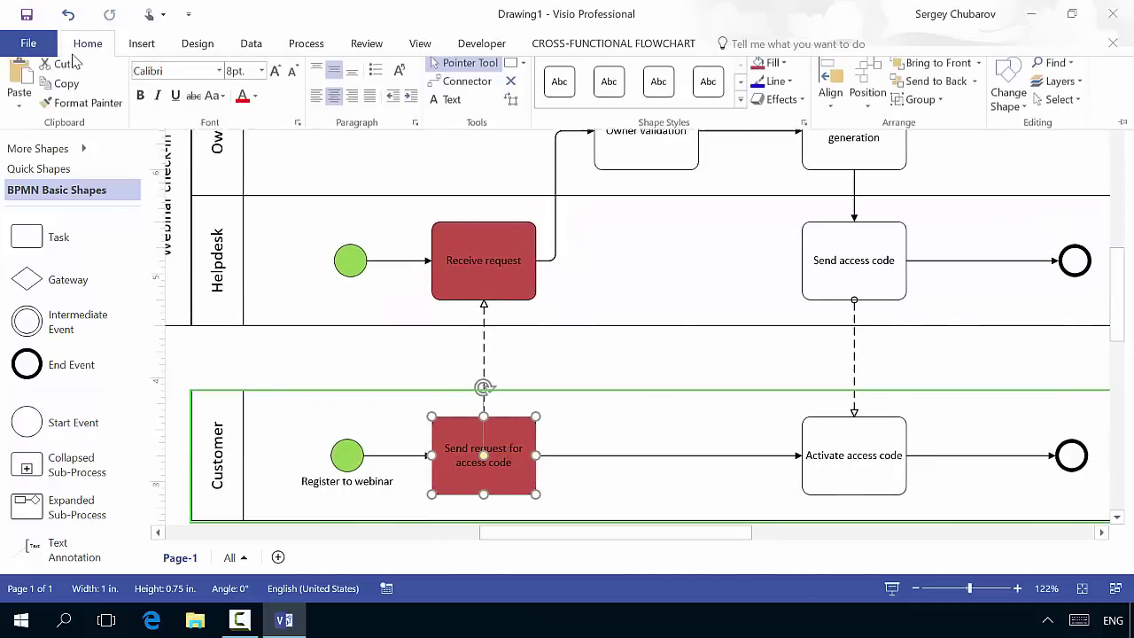
{"action": "left_click", "coordinate": [72, 110]}
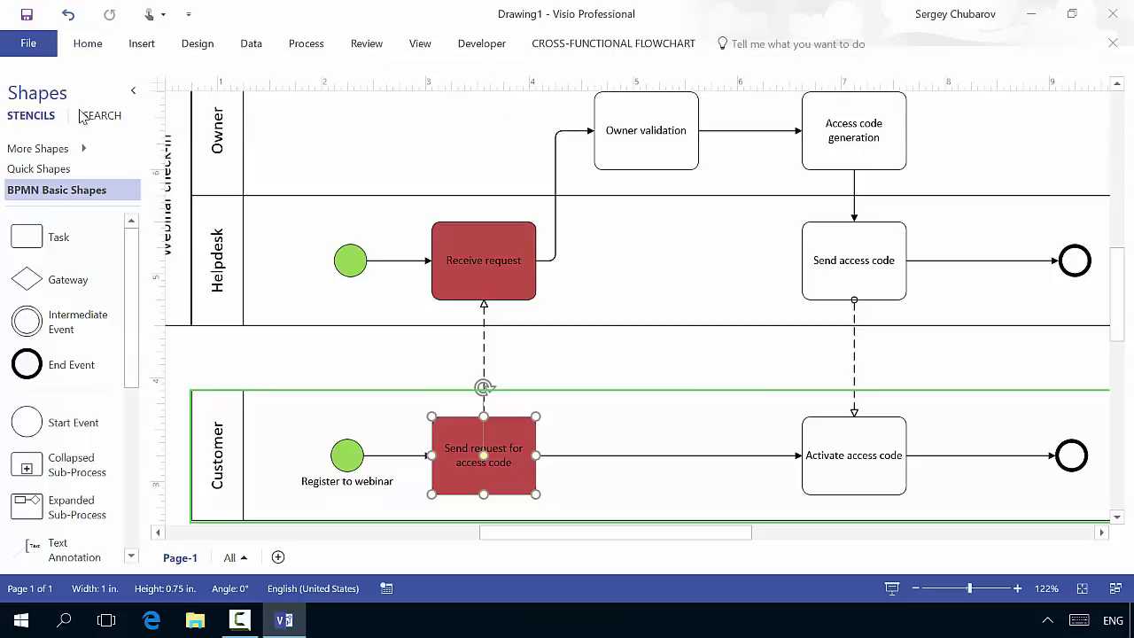
{"action": "left_click", "coordinate": [880, 429]}
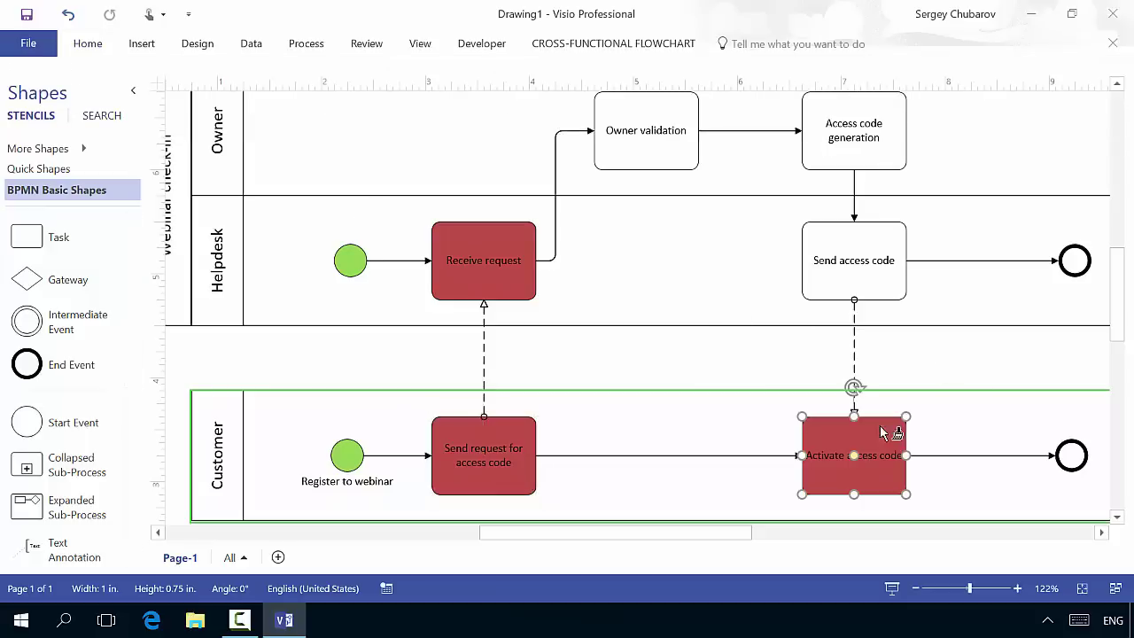
{"action": "left_click", "coordinate": [883, 298]}
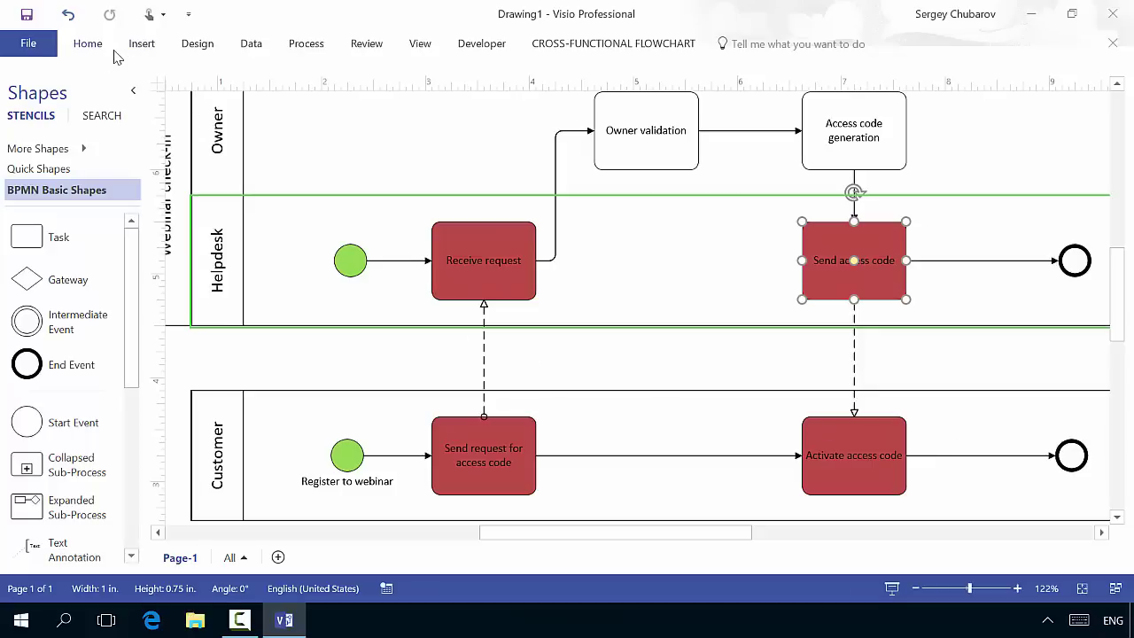
Fill the Helpdesk lane's end event with standard blue.
{"action": "left_click", "coordinate": [90, 43]}
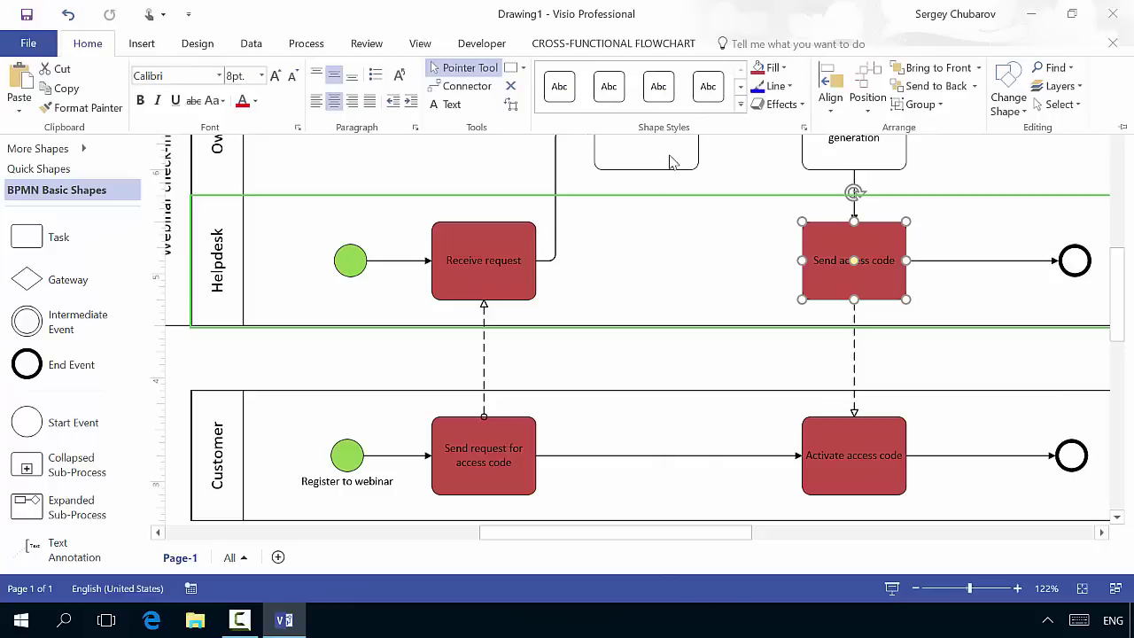
{"action": "left_click", "coordinate": [1081, 266]}
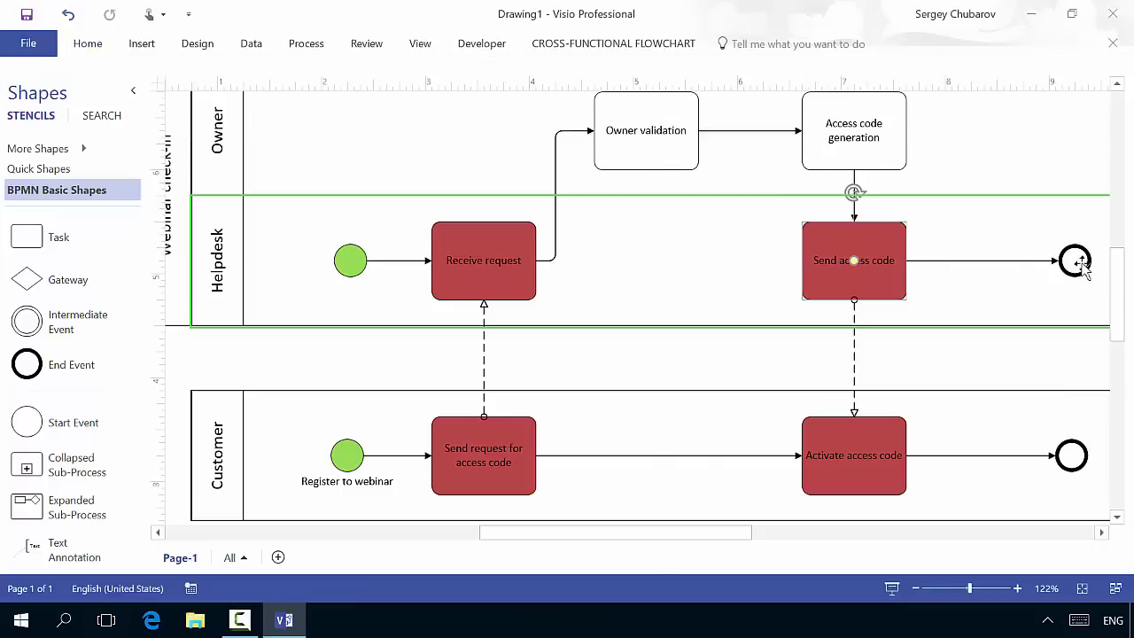
{"action": "left_click", "coordinate": [1079, 264]}
{"action": "left_click", "coordinate": [96, 44]}
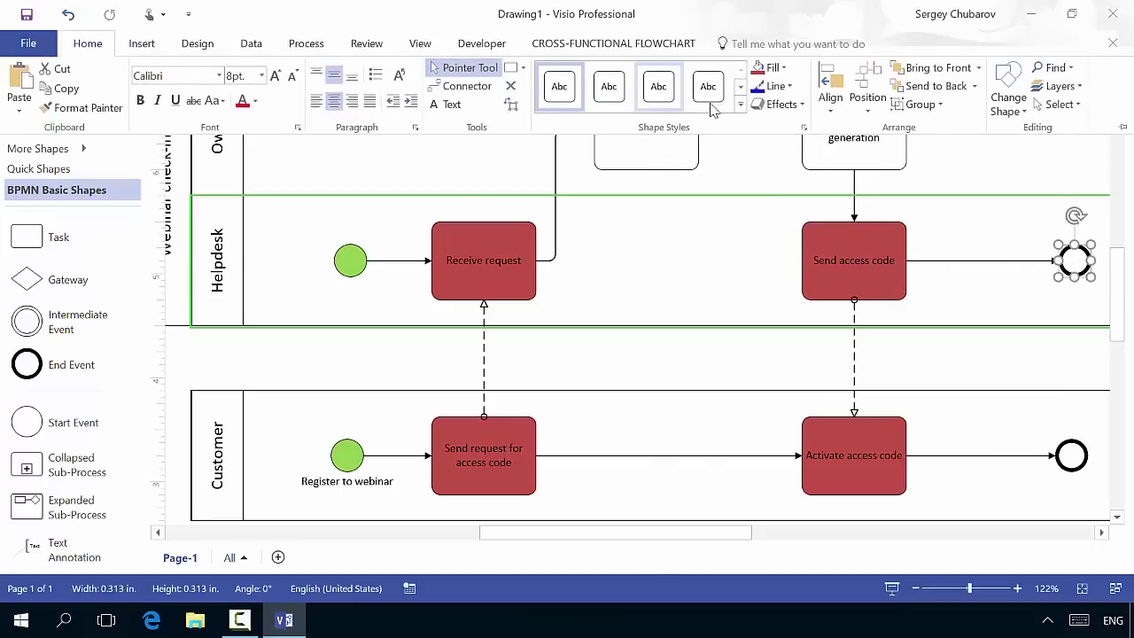
{"action": "left_click", "coordinate": [784, 68]}
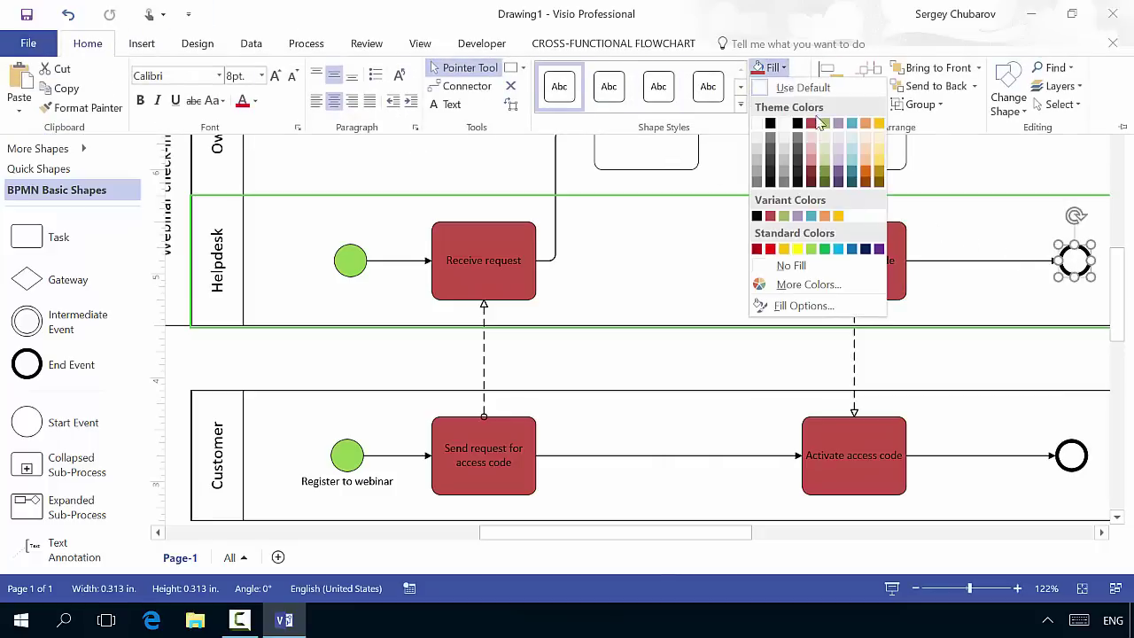
{"action": "left_click", "coordinate": [851, 249]}
Fill the Customer lane's end event with the same standard blue.
{"action": "left_click", "coordinate": [1071, 456]}
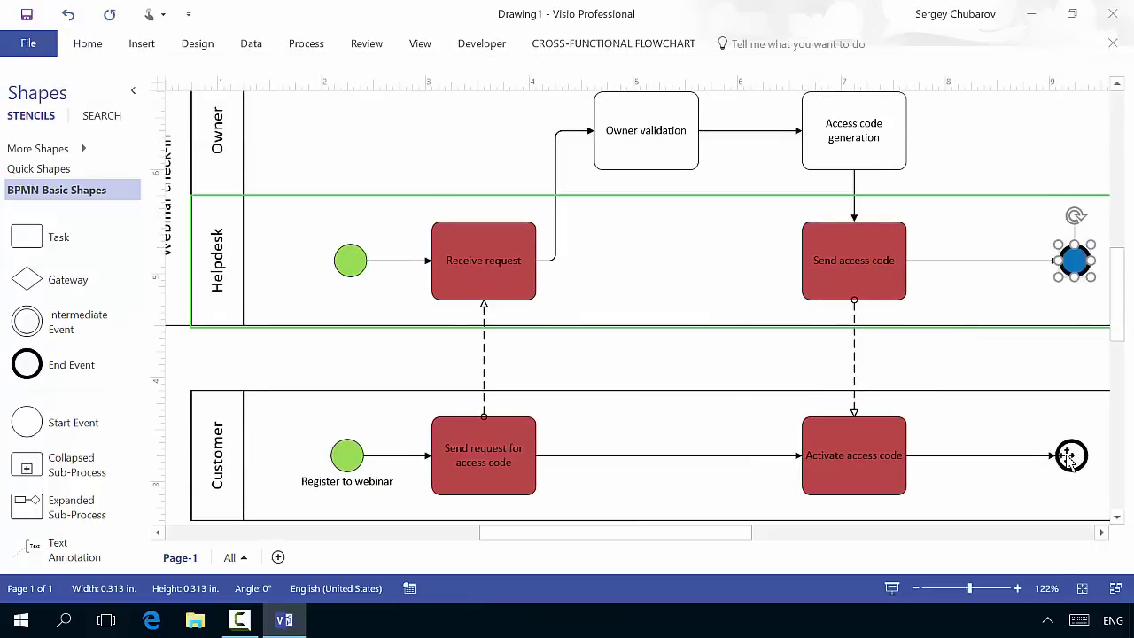
{"action": "left_click", "coordinate": [89, 44]}
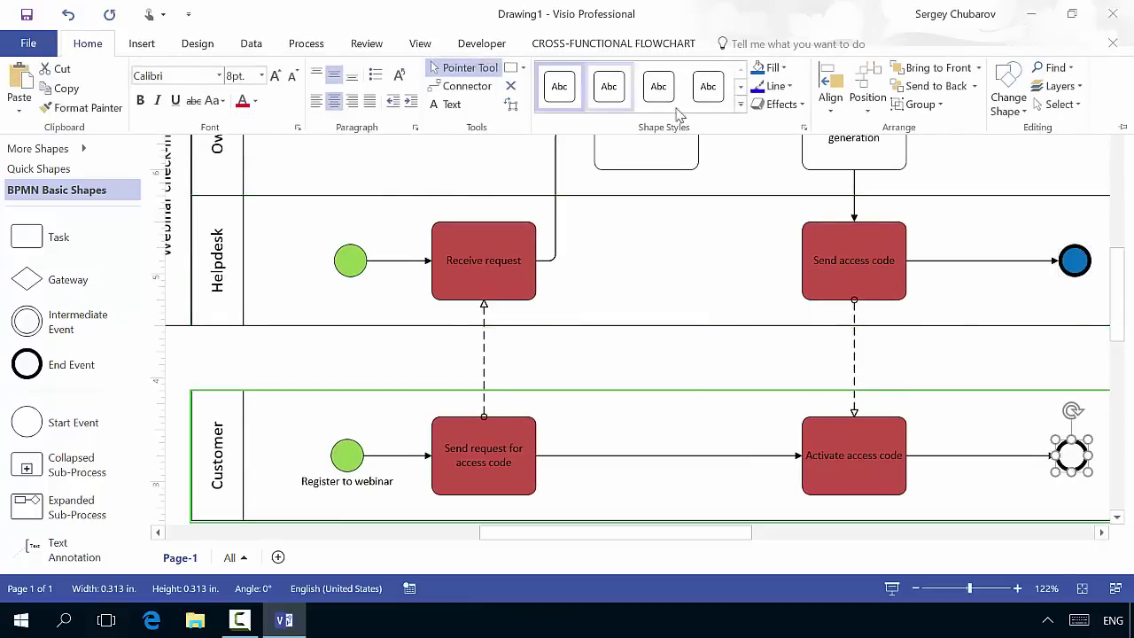
{"action": "left_click", "coordinate": [770, 67]}
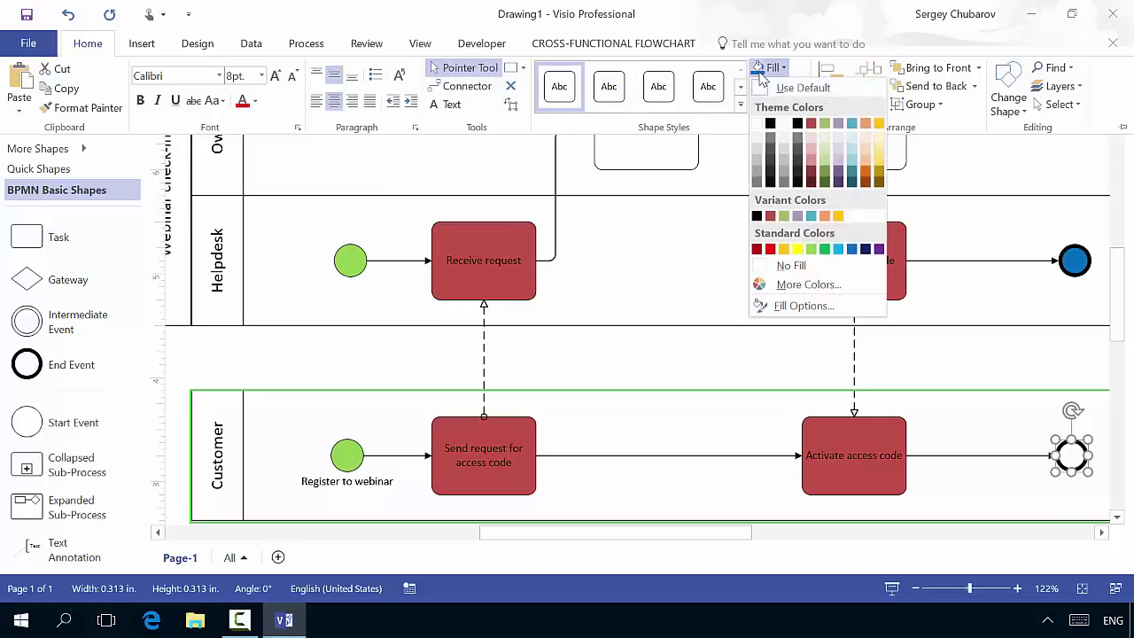
{"action": "left_click", "coordinate": [851, 249]}
Fill the "Webinar check-in" title bar with black and set its text colour to white.
{"action": "left_click_drag", "start_coordinate": [1123, 258], "coordinate": [699, 390]}
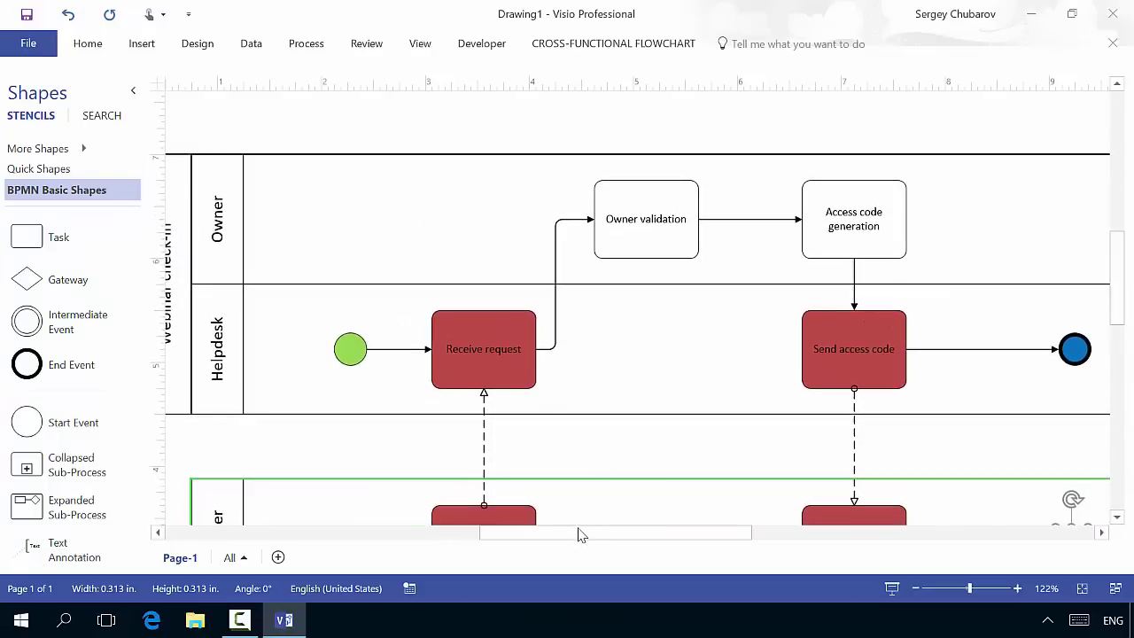
{"action": "left_click_drag", "start_coordinate": [580, 532], "coordinate": [470, 530]}
{"action": "left_click", "coordinate": [537, 198]}
{"action": "left_click", "coordinate": [544, 190]}
{"action": "left_click", "coordinate": [88, 43]}
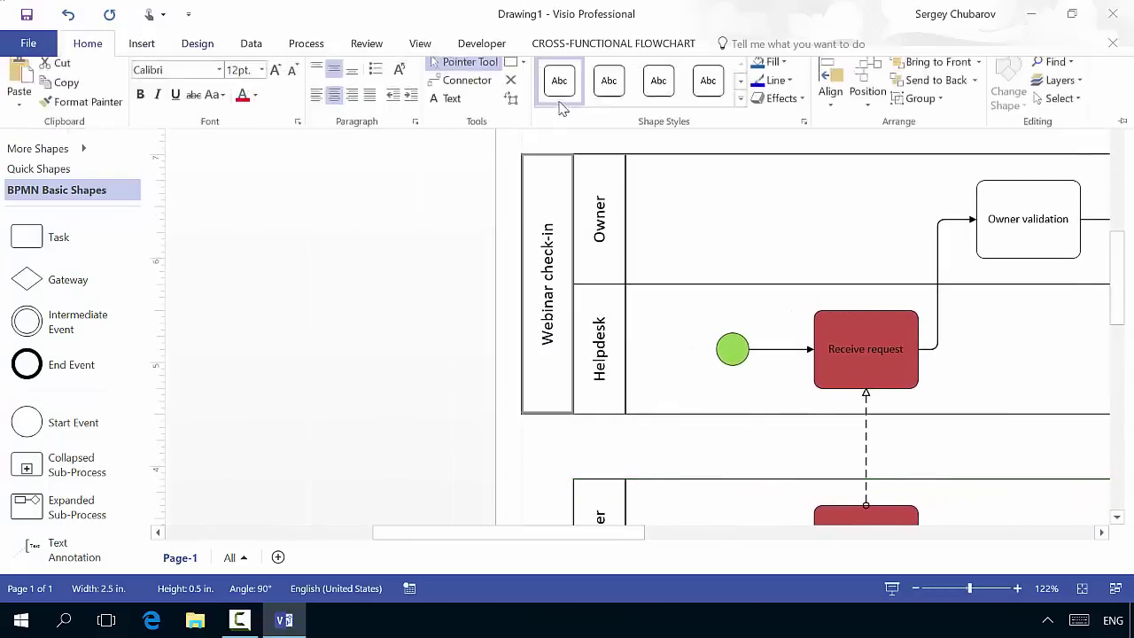
{"action": "left_click", "coordinate": [783, 69]}
{"action": "left_click", "coordinate": [772, 123]}
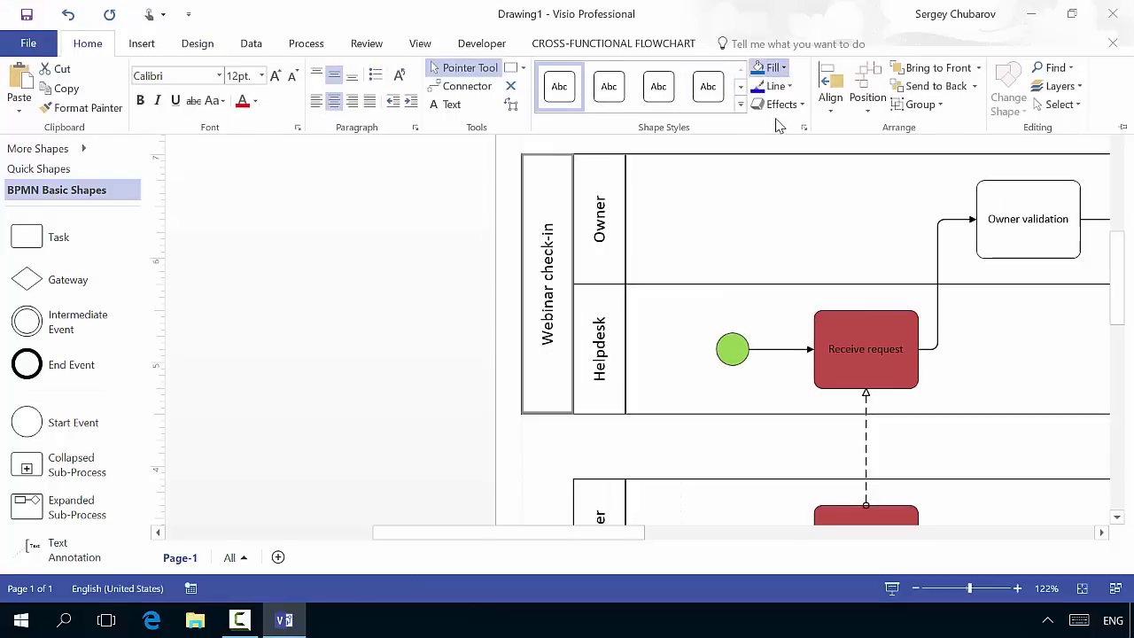
{"action": "left_click", "coordinate": [256, 101]}
{"action": "left_click", "coordinate": [247, 153]}
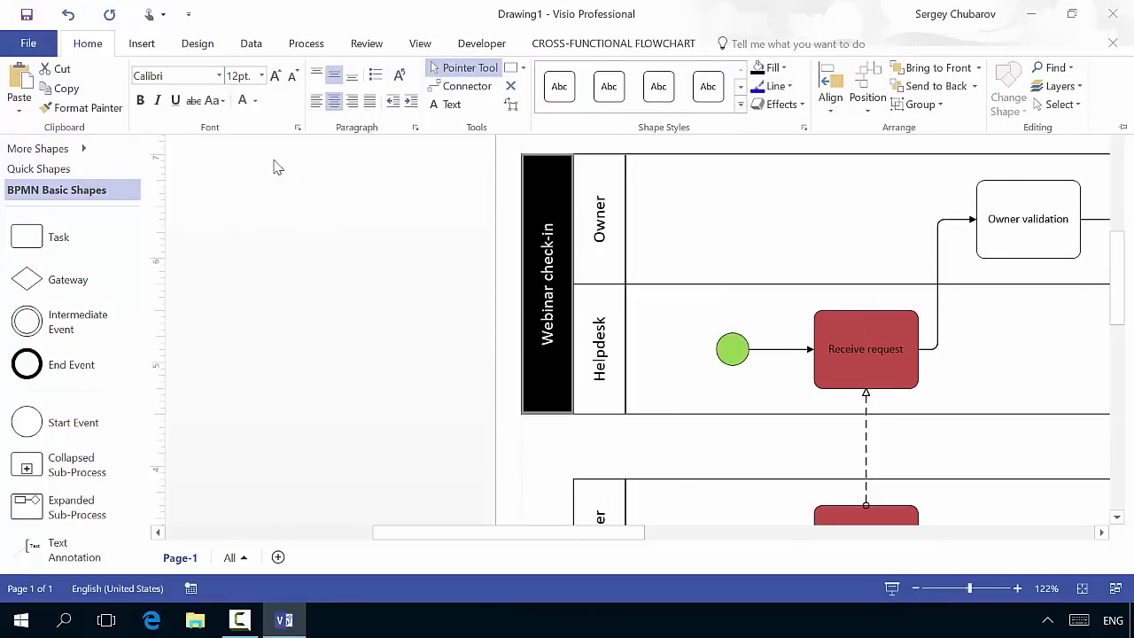
{"action": "left_click", "coordinate": [722, 205]}
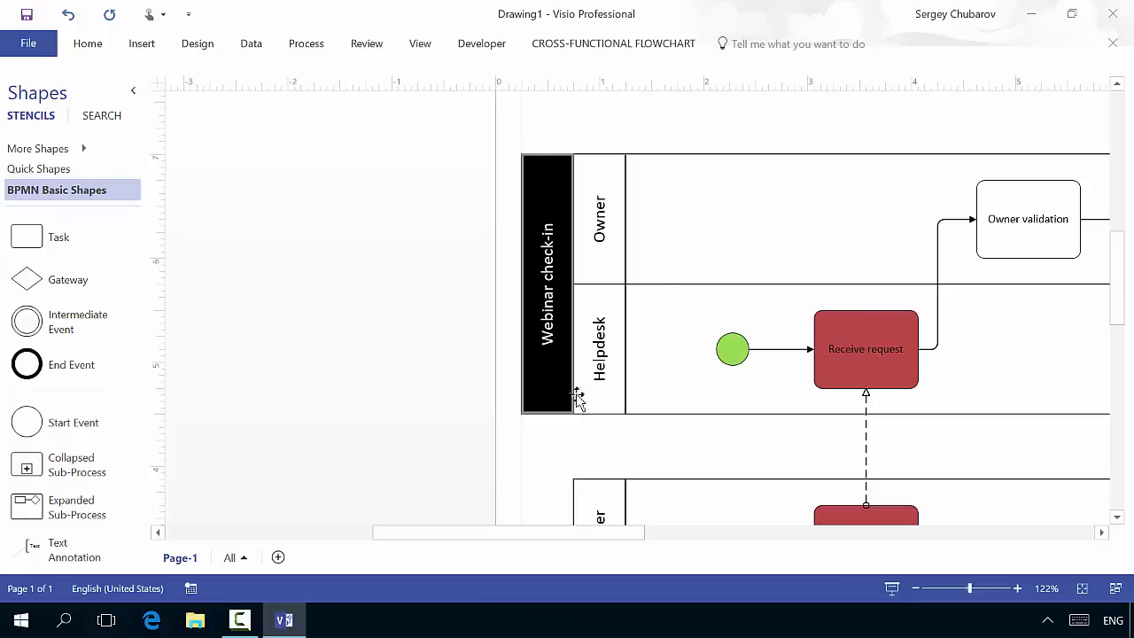
Add a second blank page to the drawing.
{"action": "left_click", "coordinate": [279, 556]}
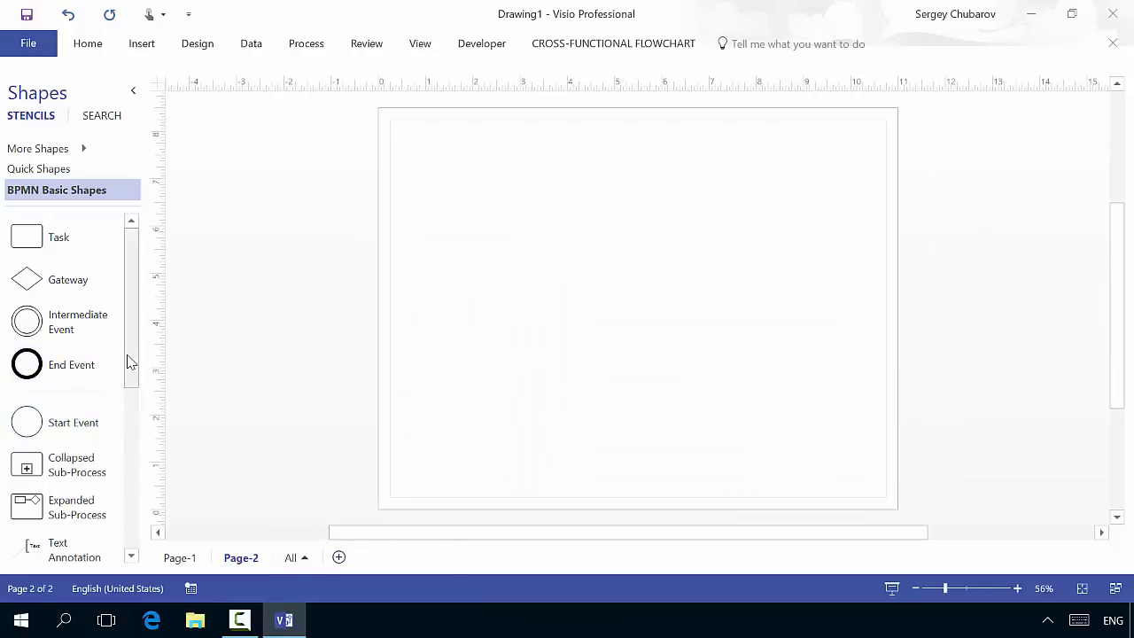
Replace the Owner validation task and its connector on the first page with a Collapsed Sub-Process in the Owner lane.
{"action": "left_click", "coordinate": [183, 556]}
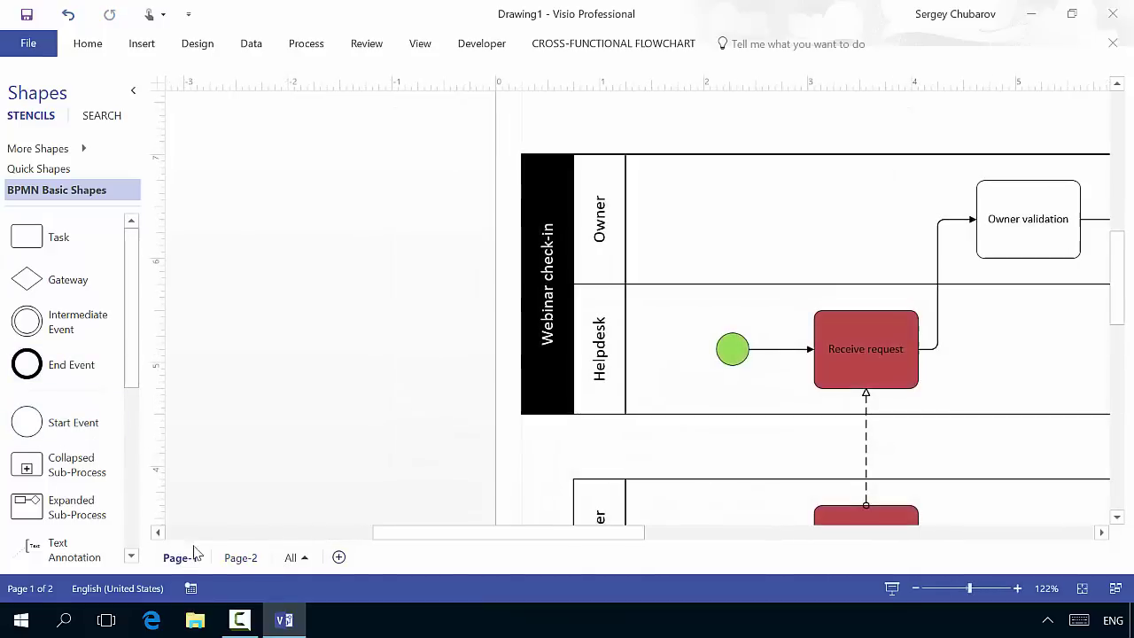
{"action": "left_click_drag", "start_coordinate": [445, 533], "coordinate": [507, 533]}
{"action": "left_click", "coordinate": [823, 246]}
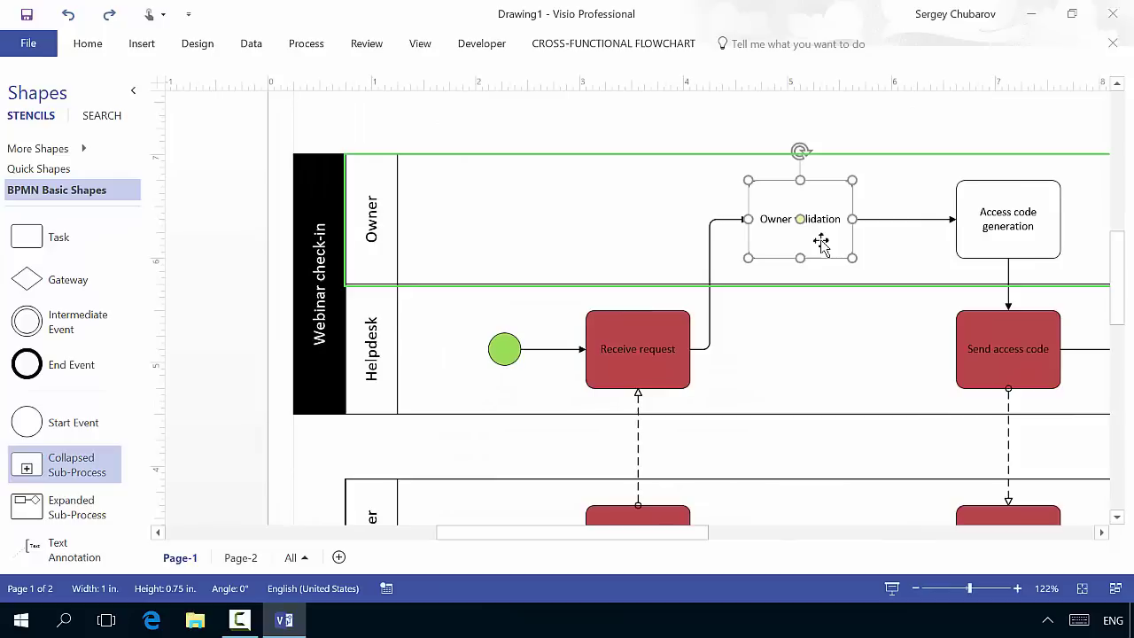
{"action": "key", "text": "Delete"}
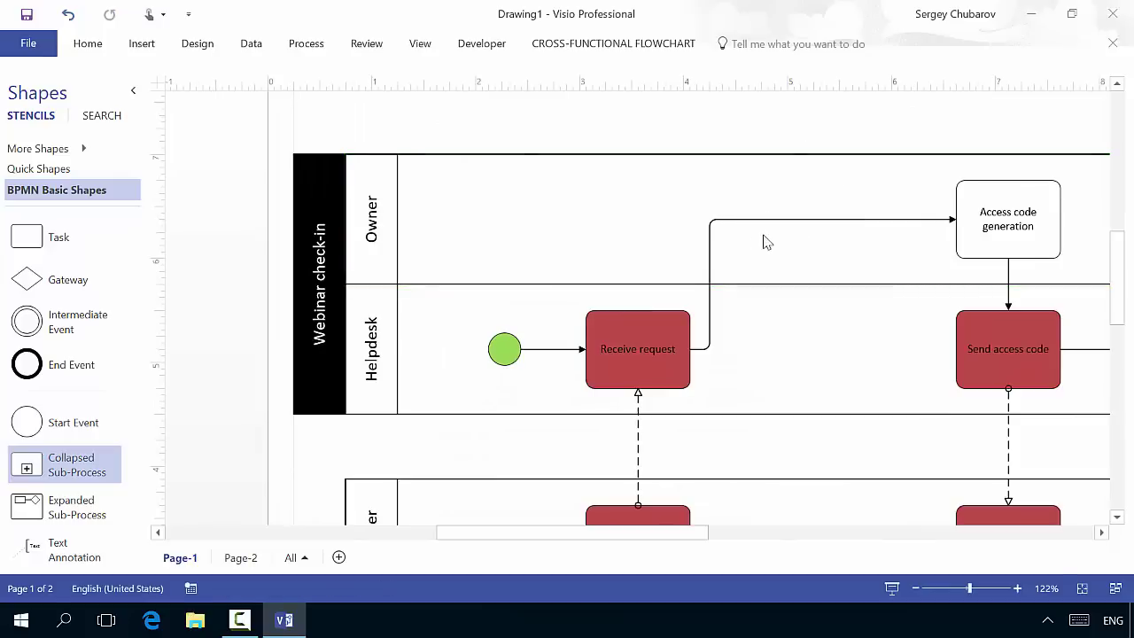
{"action": "left_click", "coordinate": [793, 220]}
{"action": "key", "text": "Delete"}
{"action": "left_click_drag", "start_coordinate": [76, 456], "coordinate": [791, 217]}
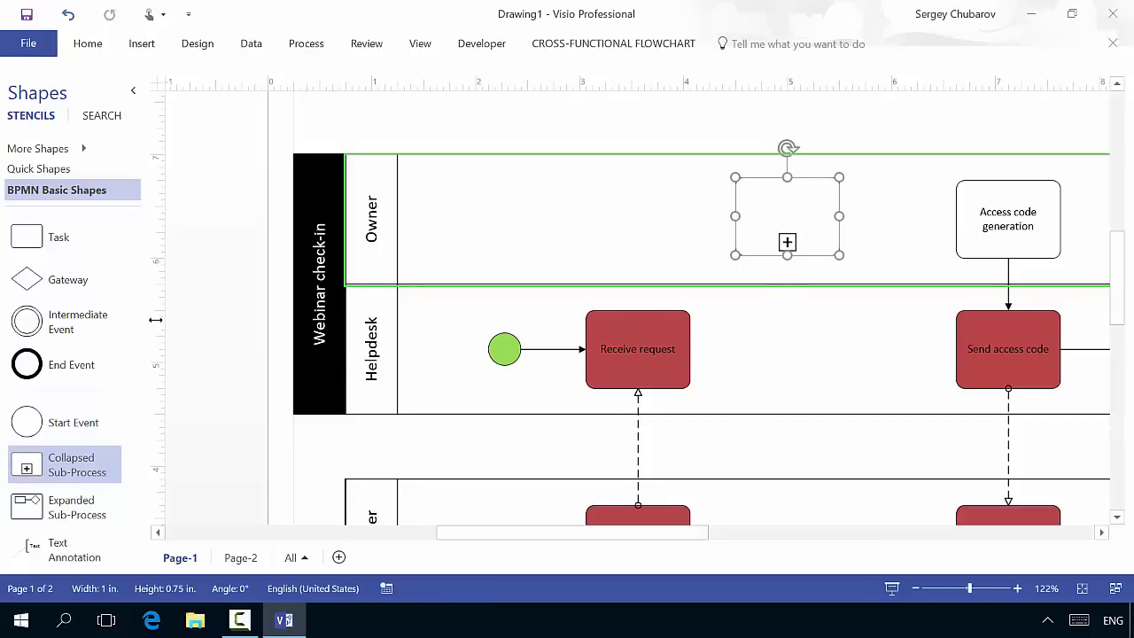
Connect Receive request to the new sub-process, and the sub-process to Access code generation, using Sequence Flow connectors.
{"action": "scroll", "coordinate": [84, 403], "scroll_direction": "down", "scroll_amount": 3}
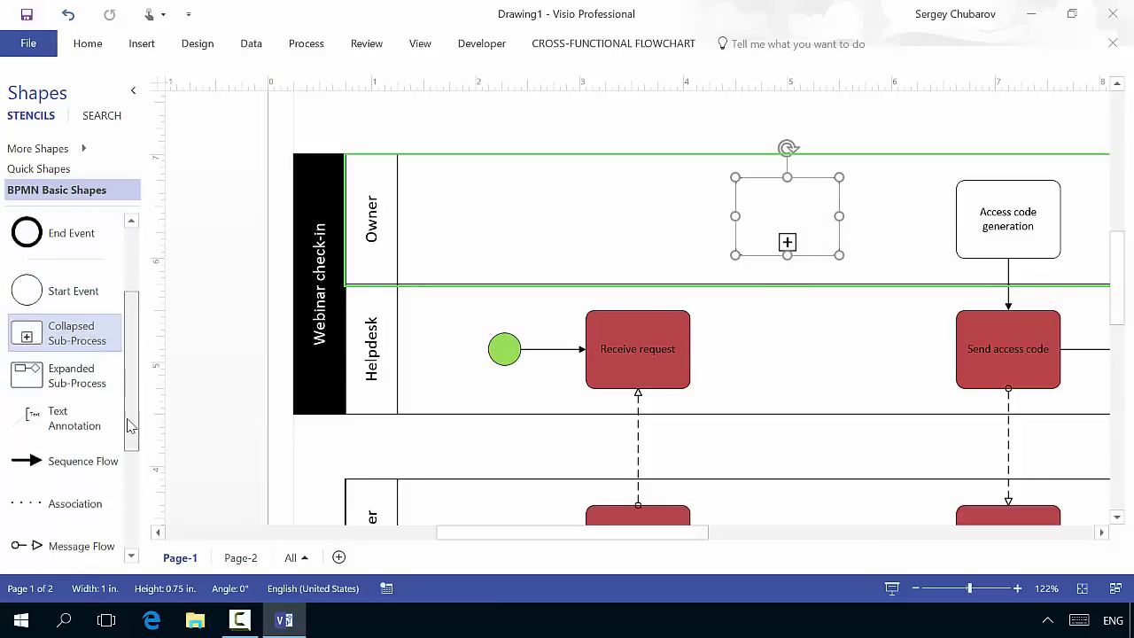
{"action": "left_click_drag", "start_coordinate": [84, 377], "coordinate": [690, 349]}
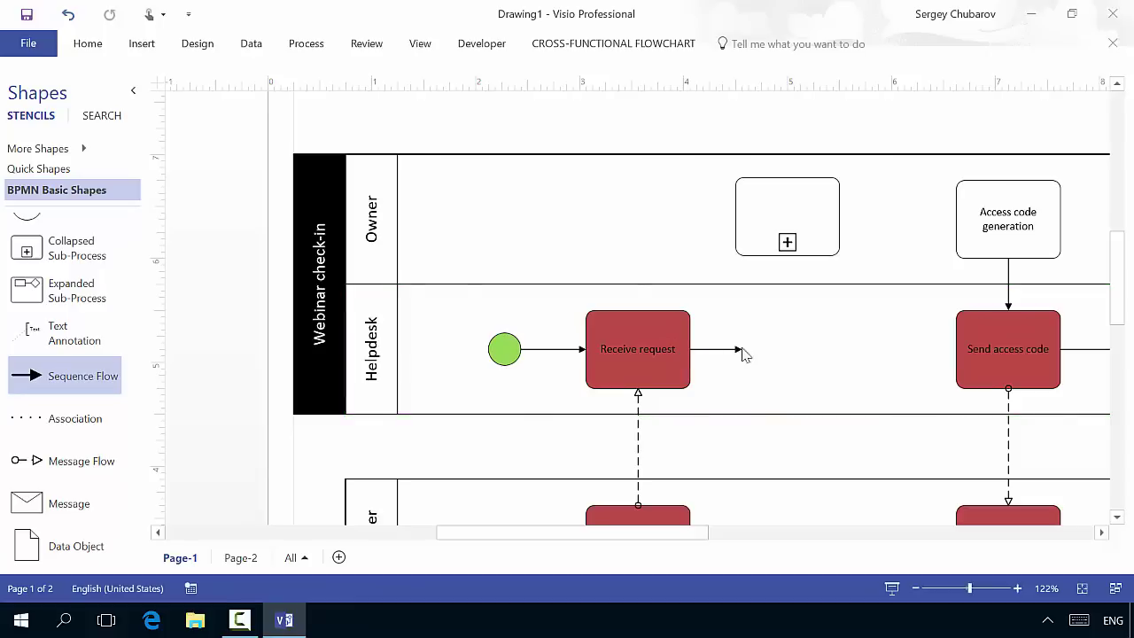
{"action": "left_click", "coordinate": [739, 351]}
{"action": "left_click_drag", "start_coordinate": [739, 351], "coordinate": [735, 216]}
{"action": "mouse_move", "coordinate": [689, 214]}
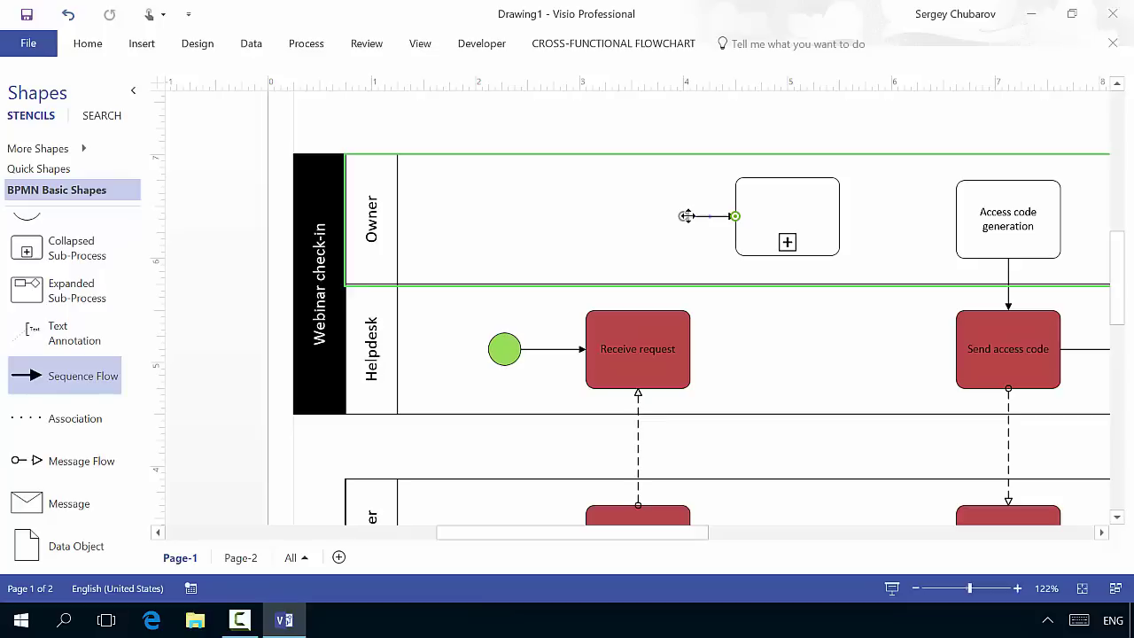
{"action": "left_click_drag", "start_coordinate": [676, 256], "coordinate": [684, 334]}
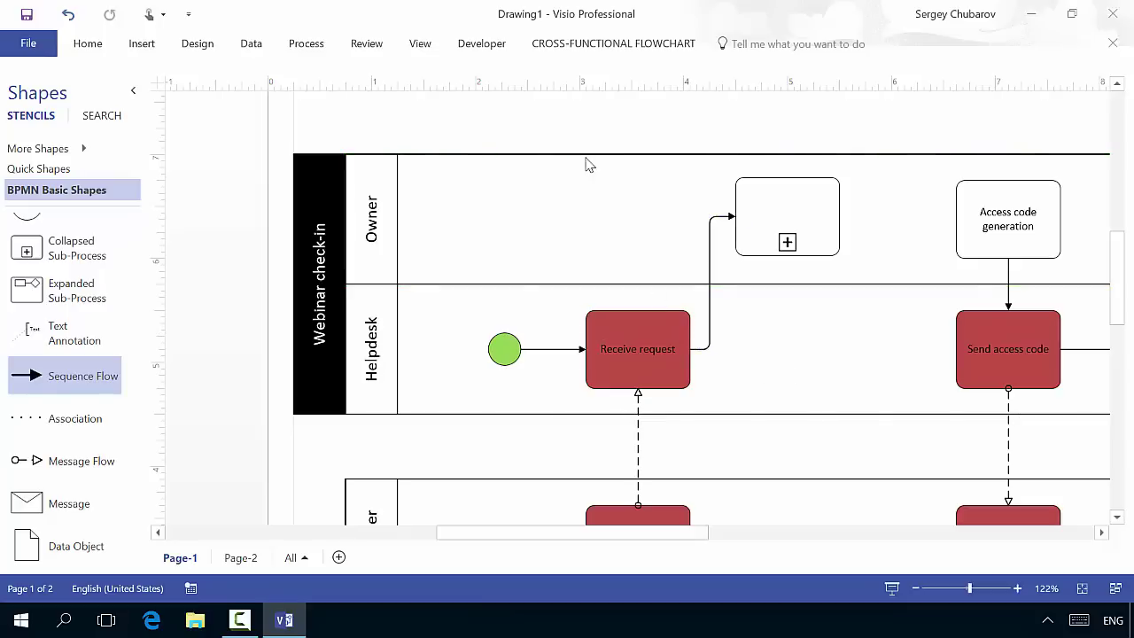
{"action": "left_click_drag", "start_coordinate": [55, 380], "coordinate": [840, 219]}
Label the collapsed sub-process in the Owner lane "Owner validation".
{"action": "left_click", "coordinate": [786, 208]}
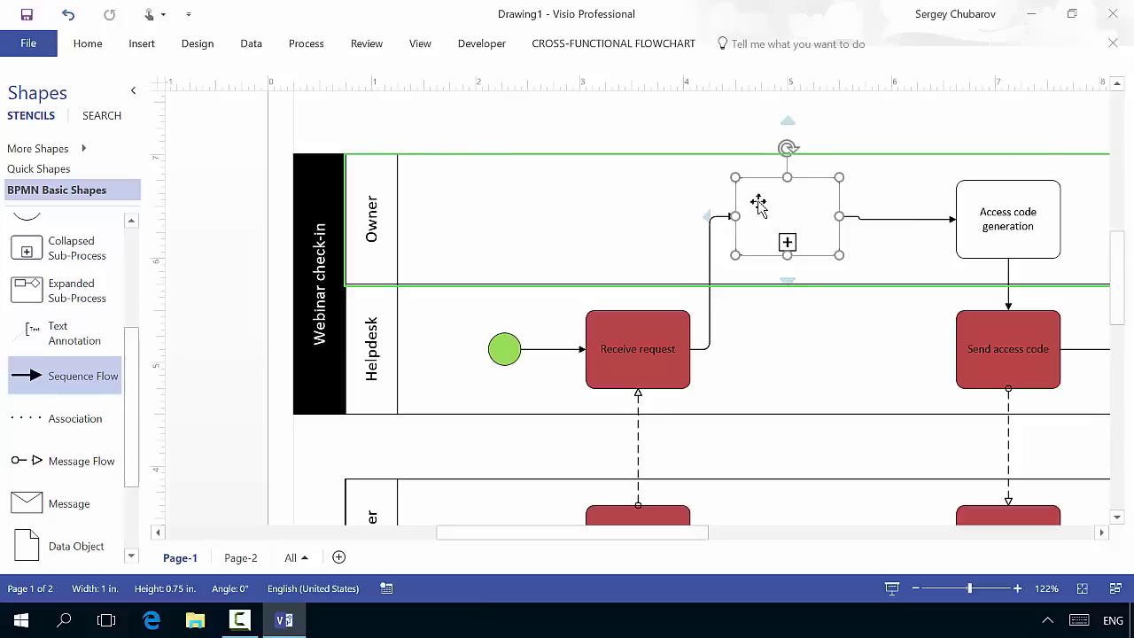
{"action": "double_click", "coordinate": [785, 224]}
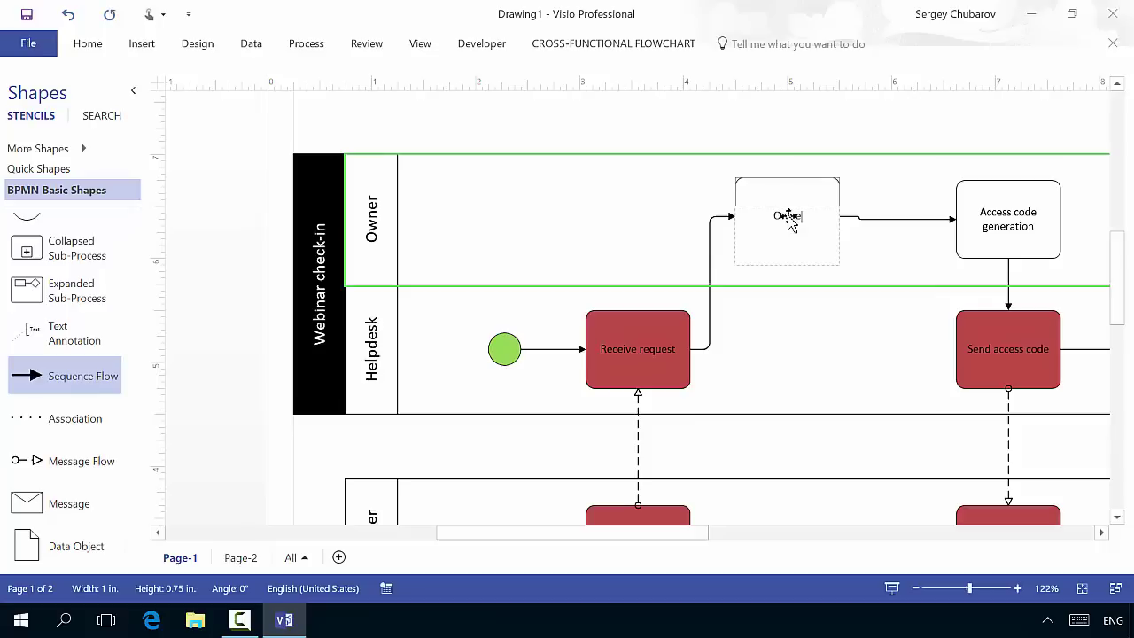
{"action": "type", "text": "Owner validation"}
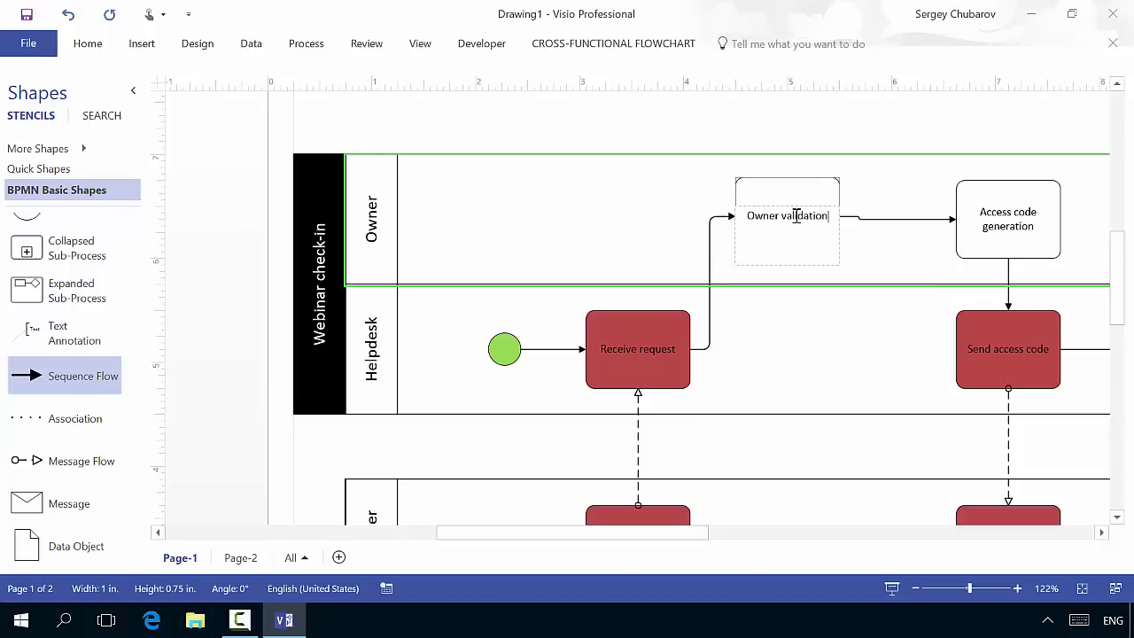
{"action": "key", "text": "Escape"}
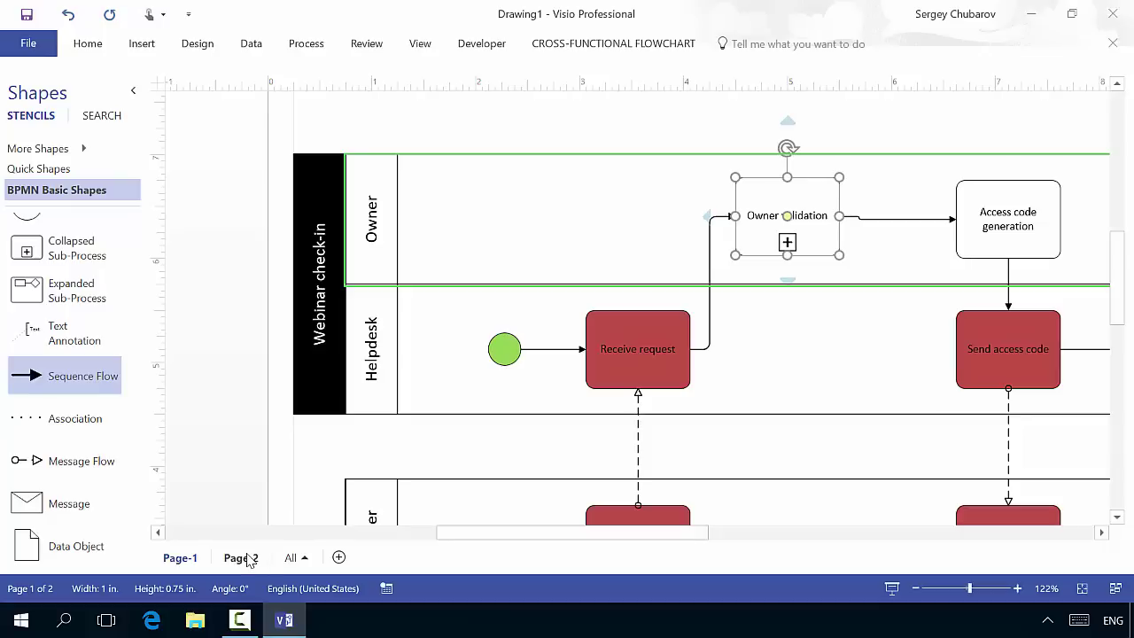
Rename the first page, holding the webinar check-in diagram, to "Main".
{"action": "right_click", "coordinate": [178, 558]}
{"action": "left_click", "coordinate": [247, 482]}
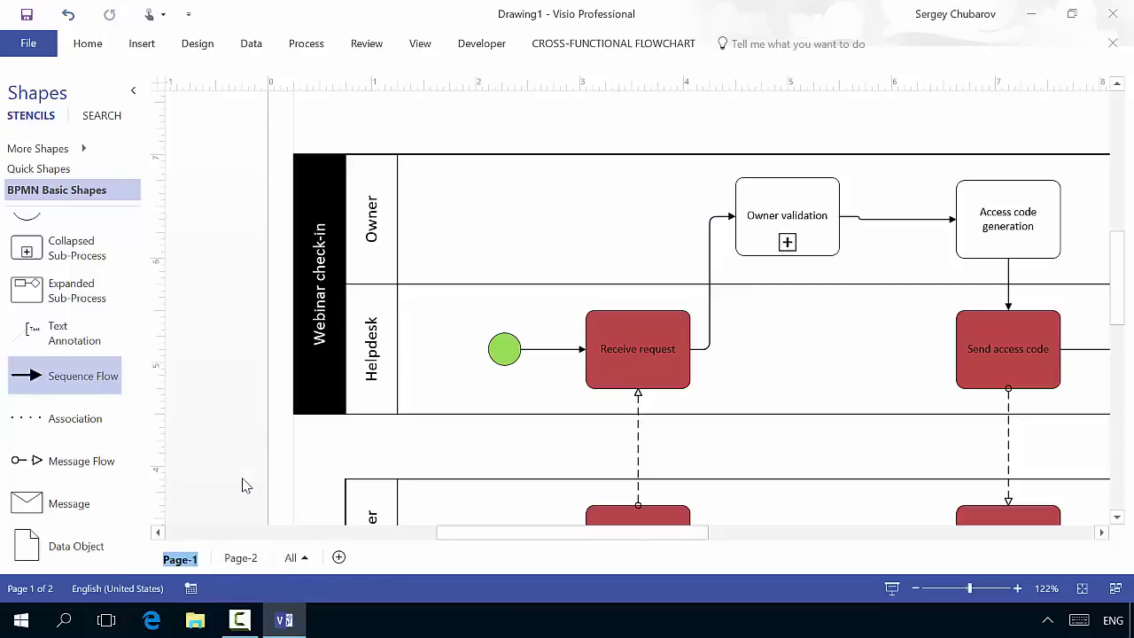
{"action": "type", "text": "Main"}
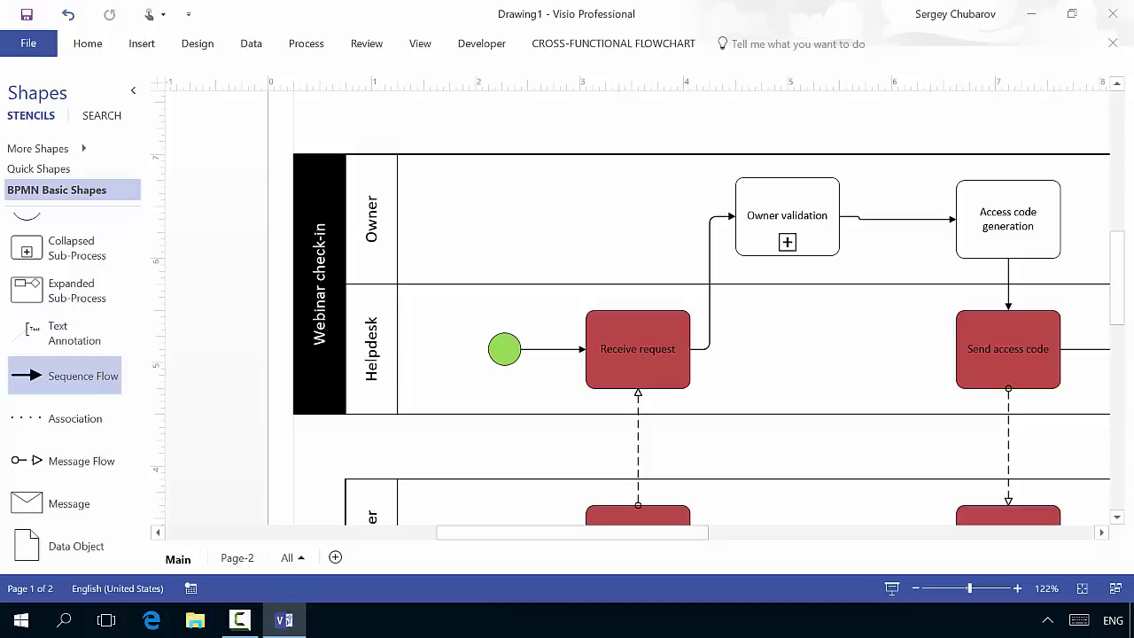
Rename the blank second page to "Owner validation".
{"action": "right_click", "coordinate": [245, 560]}
{"action": "left_click", "coordinate": [306, 490]}
{"action": "type", "text": "Owner validat"}
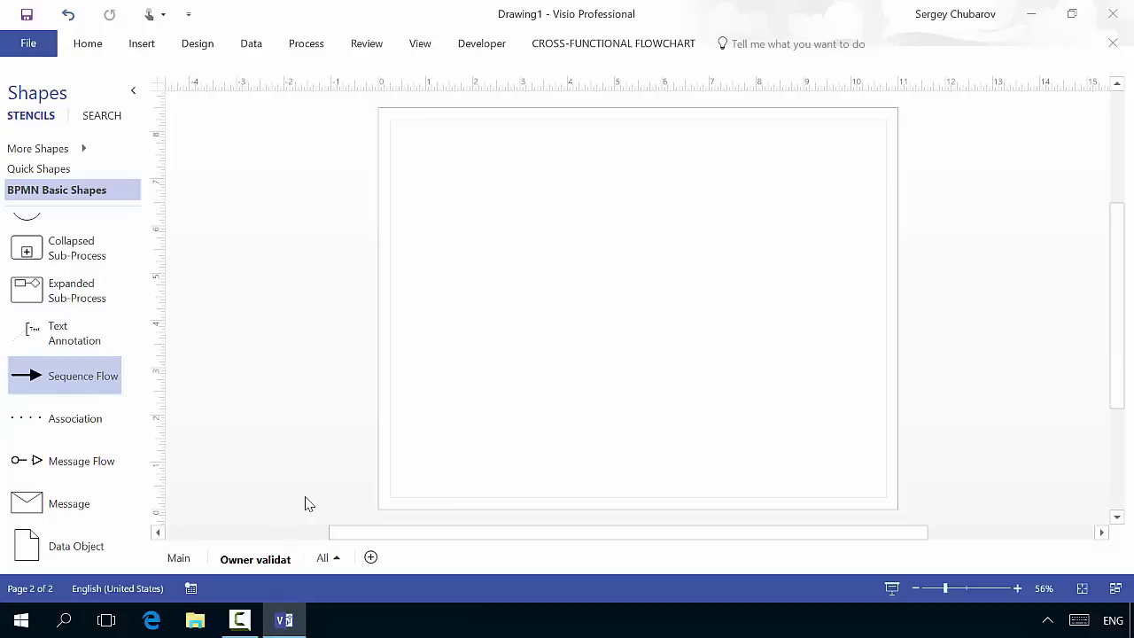
{"action": "type", "text": "ion"}
{"action": "key", "text": "Return"}
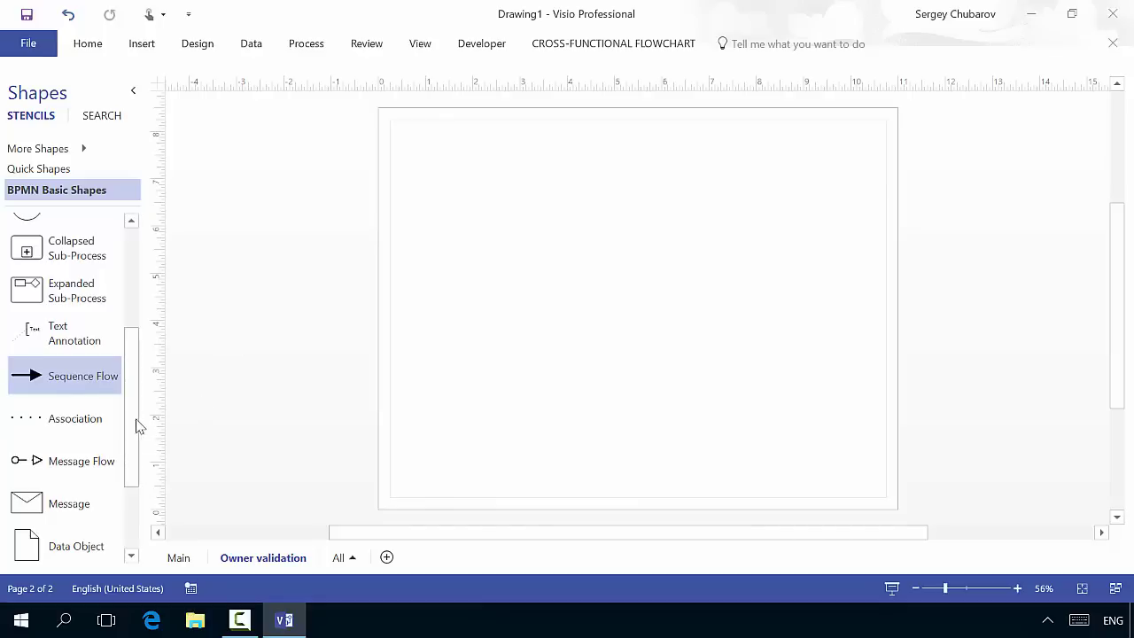
Place a Pool / Lane on the Owner validation page and title it "Validation".
{"action": "scroll", "coordinate": [133, 443], "scroll_direction": "down", "scroll_amount": 3}
{"action": "left_click_drag", "start_coordinate": [73, 544], "coordinate": [544, 261]}
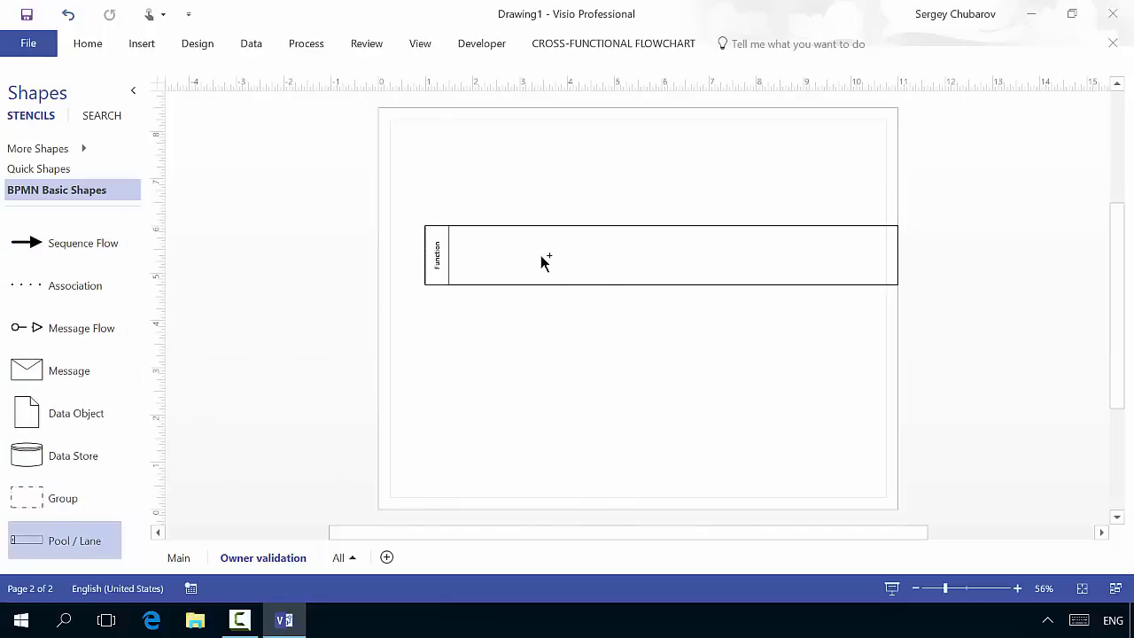
{"action": "double_click", "coordinate": [435, 256]}
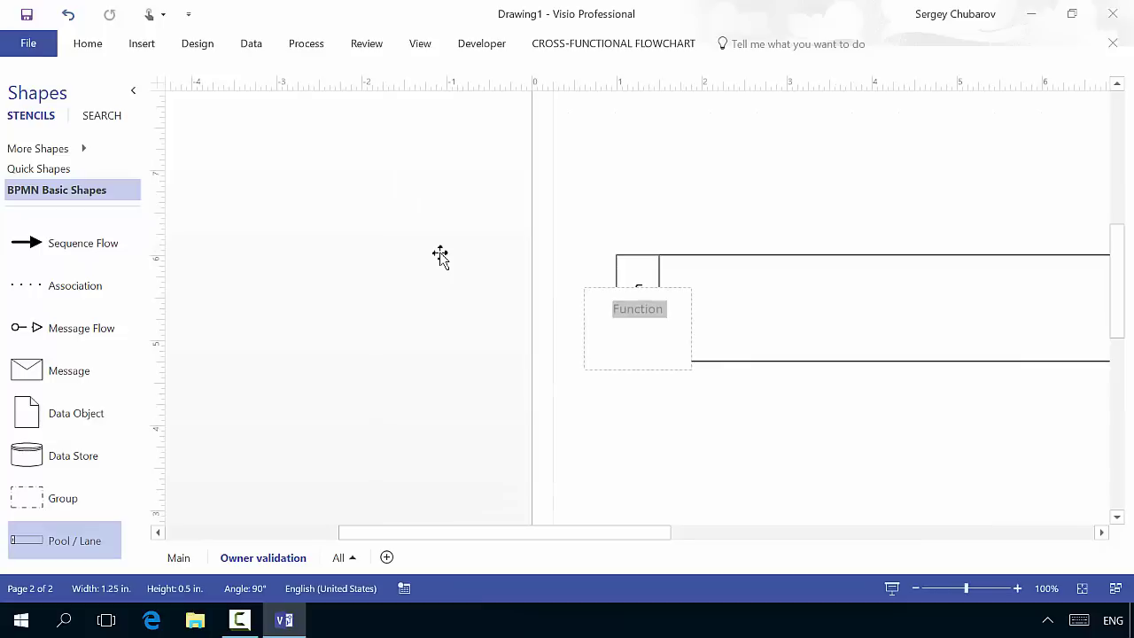
{"action": "type", "text": "Va"}
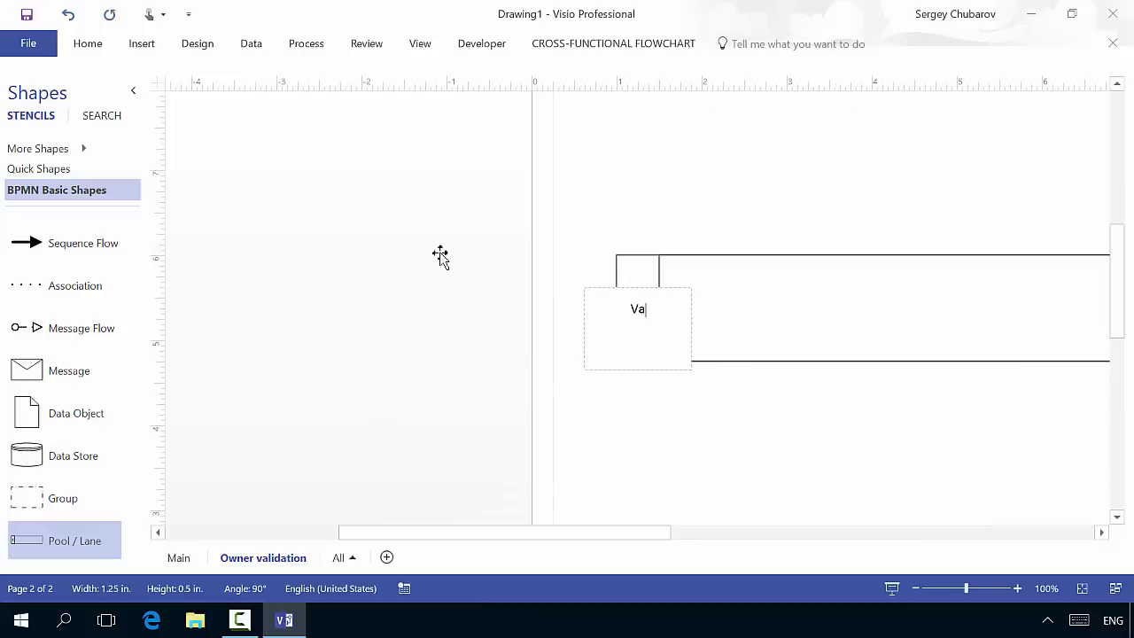
{"action": "type", "text": "lidation"}
{"action": "key", "text": "Escape"}
Fill the Validation lane's title bar with black and make its text white.
{"action": "left_click", "coordinate": [87, 43]}
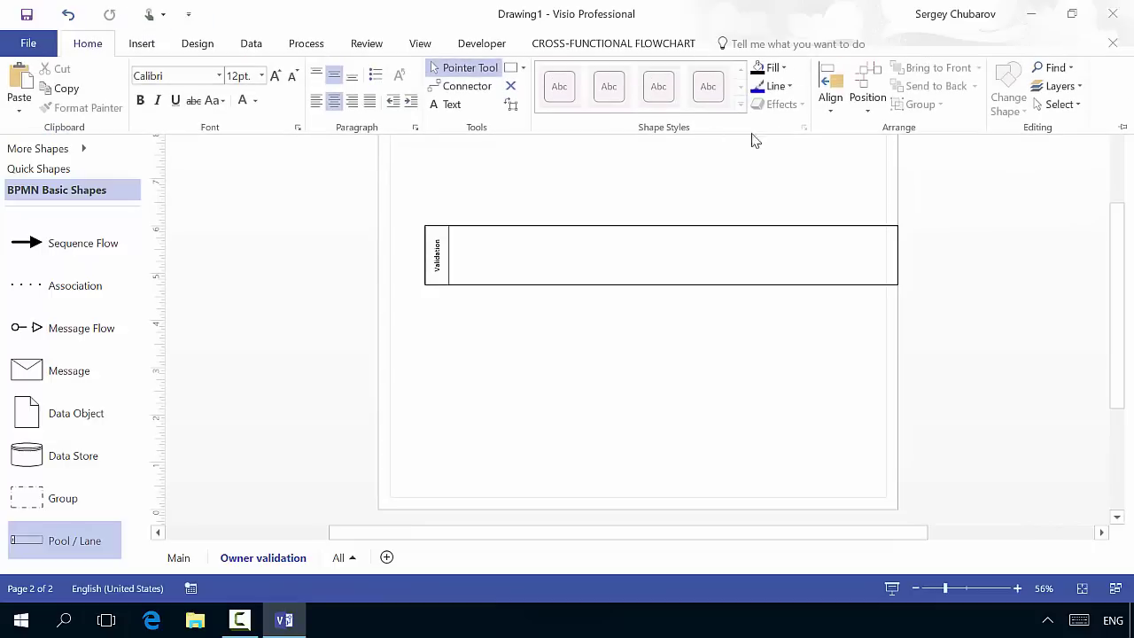
{"action": "left_click", "coordinate": [769, 71]}
{"action": "left_click", "coordinate": [764, 76]}
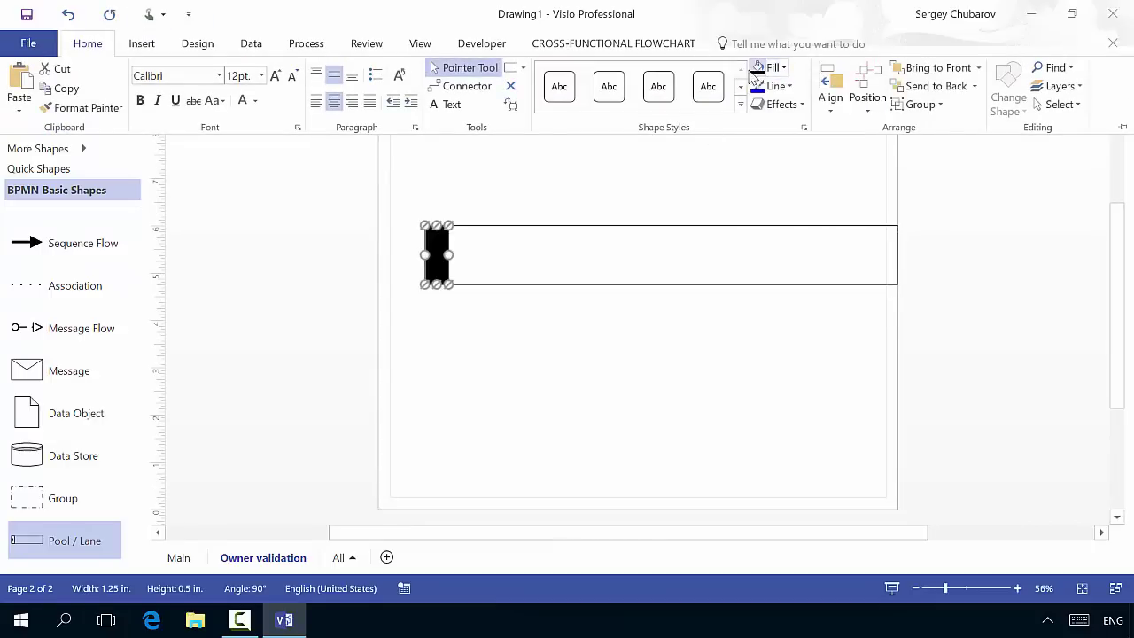
{"action": "left_click", "coordinate": [244, 104]}
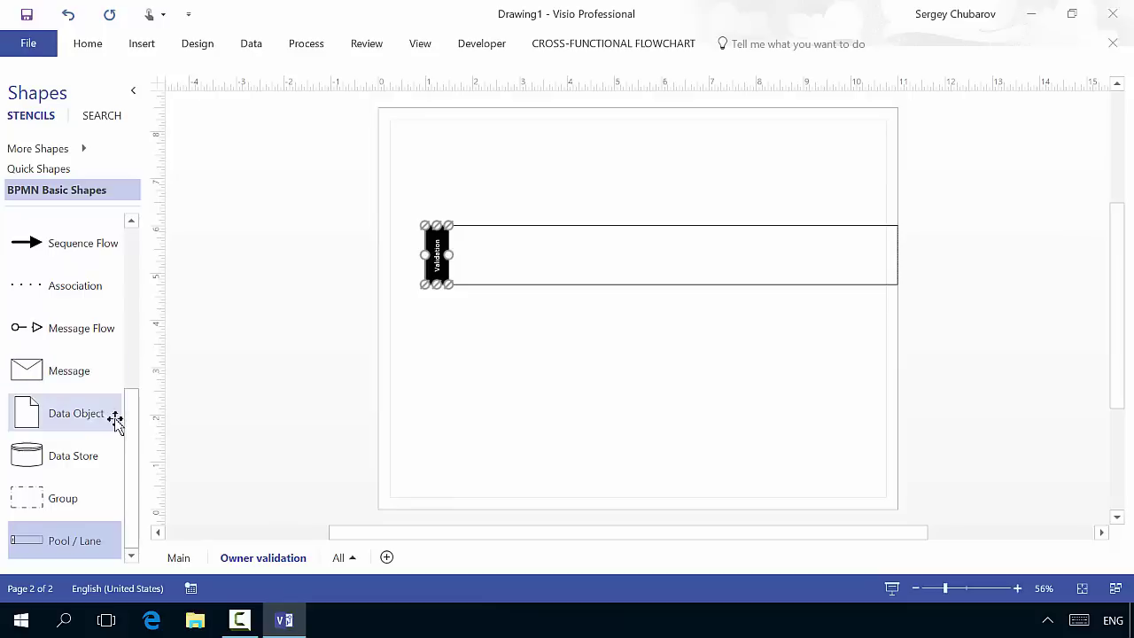
Place a Start Event inside the Validation lane, near its title bar.
{"action": "left_click_drag", "start_coordinate": [127, 403], "coordinate": [138, 217]}
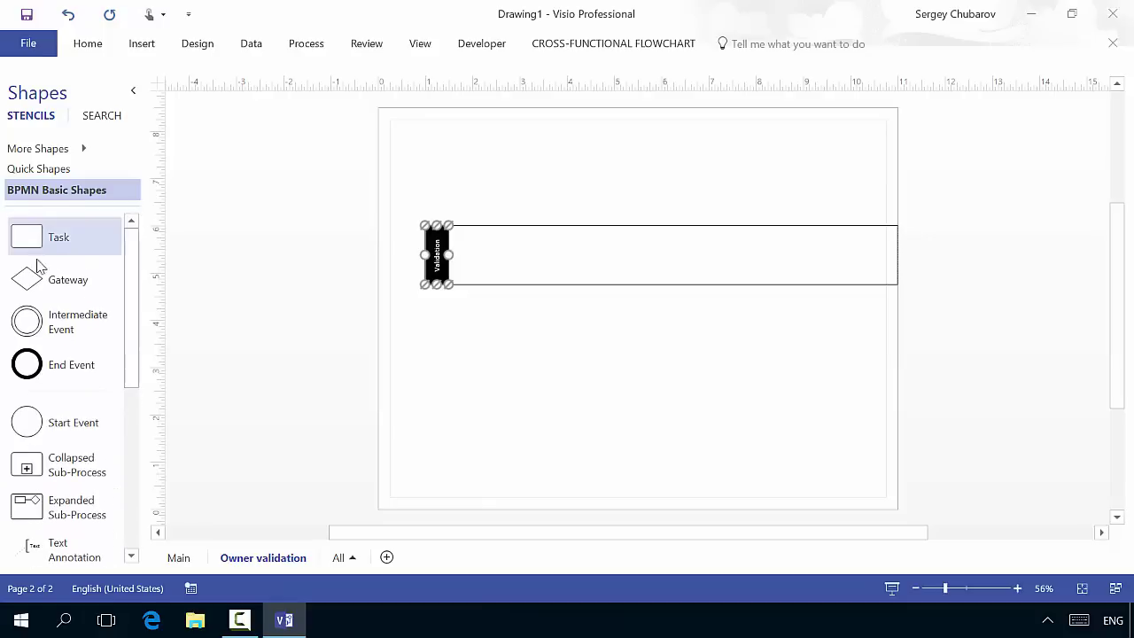
{"action": "left_click_drag", "start_coordinate": [59, 413], "coordinate": [501, 256]}
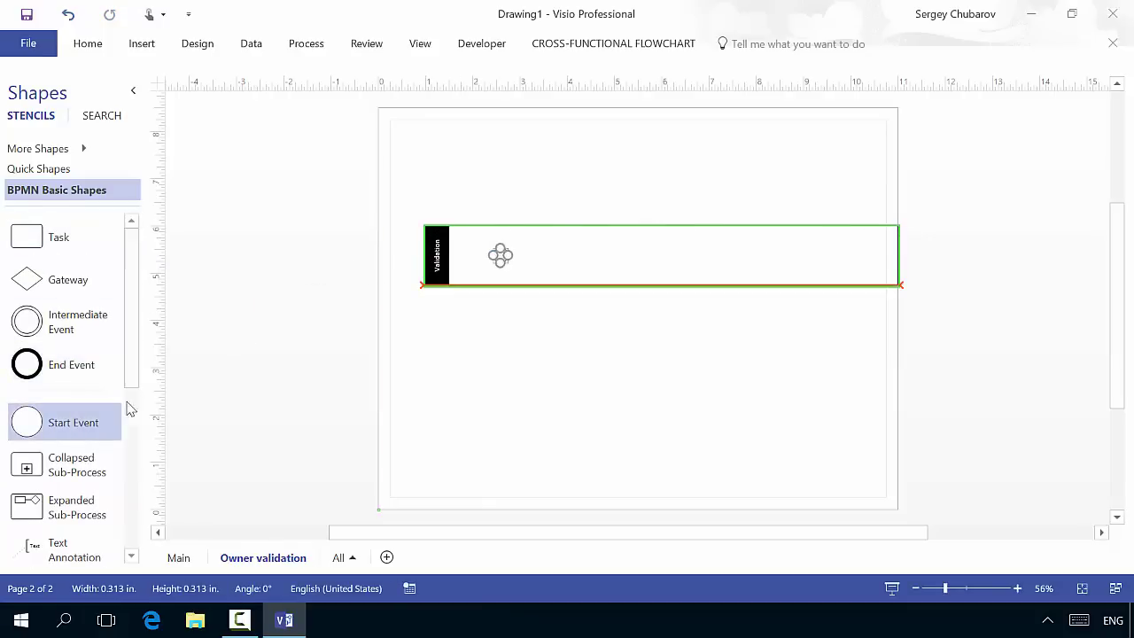
{"action": "left_click_drag", "start_coordinate": [60, 240], "coordinate": [564, 263]}
{"action": "key", "text": "Escape"}
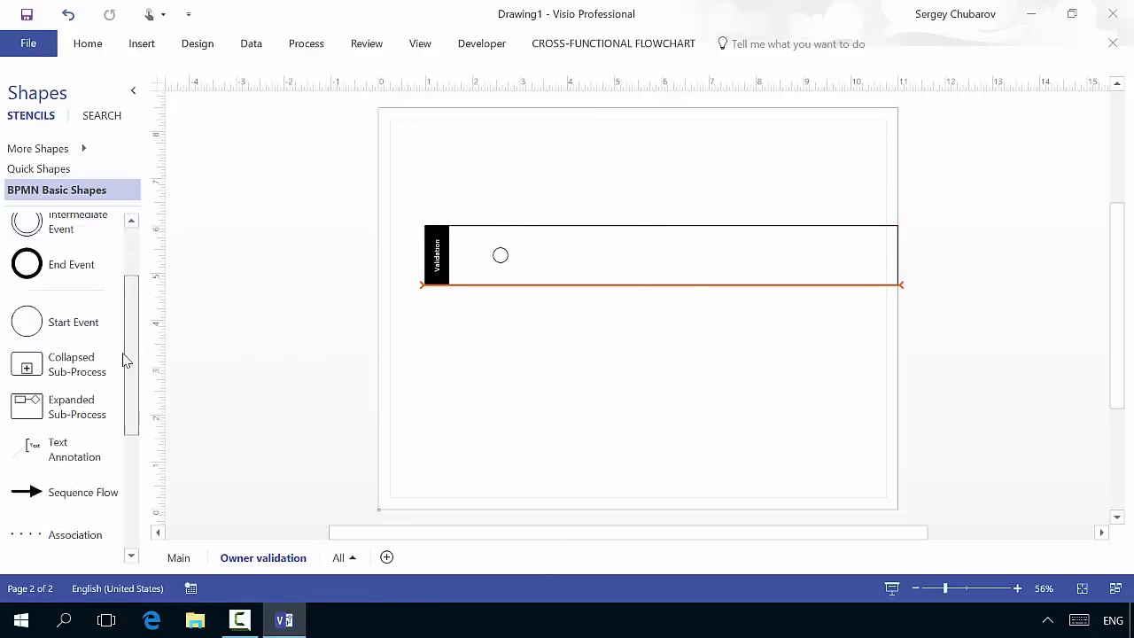
{"action": "left_click_drag", "start_coordinate": [124, 360], "coordinate": [114, 430]}
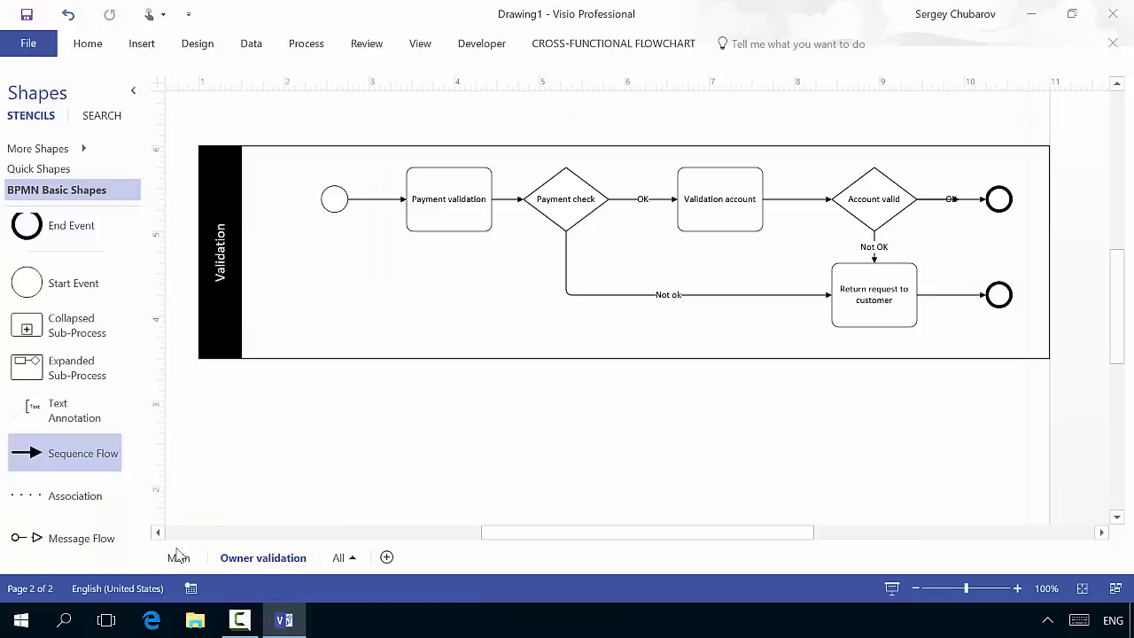
Hyperlink the Owner validation sub-process on the Main page to the Owner validation page.
{"action": "left_click", "coordinate": [177, 557]}
{"action": "right_click", "coordinate": [822, 248]}
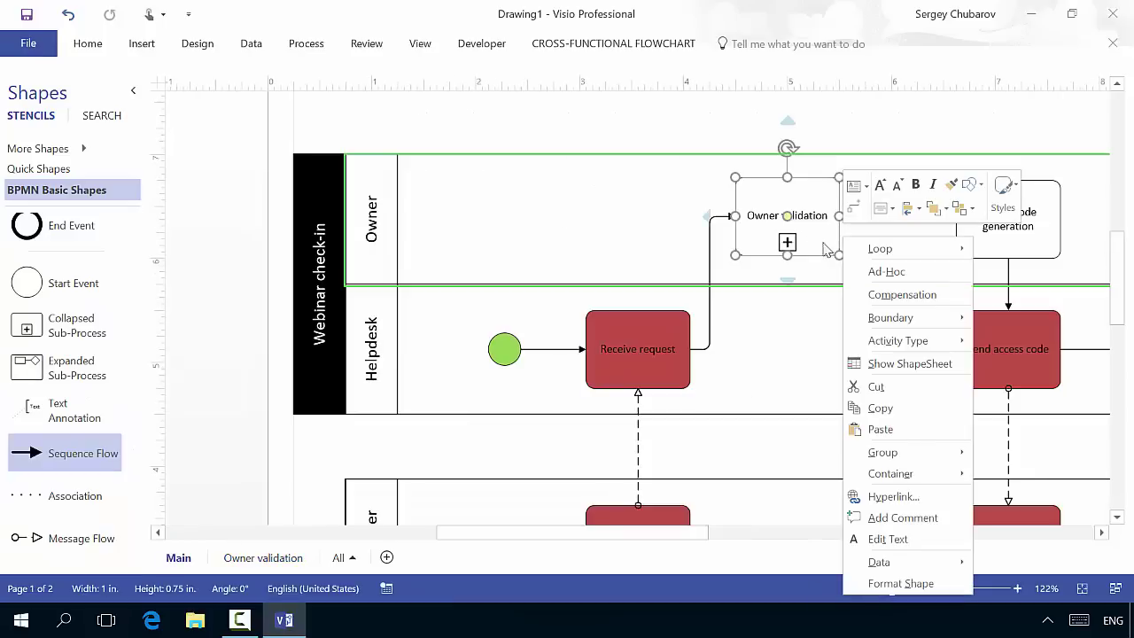
{"action": "left_click", "coordinate": [895, 496]}
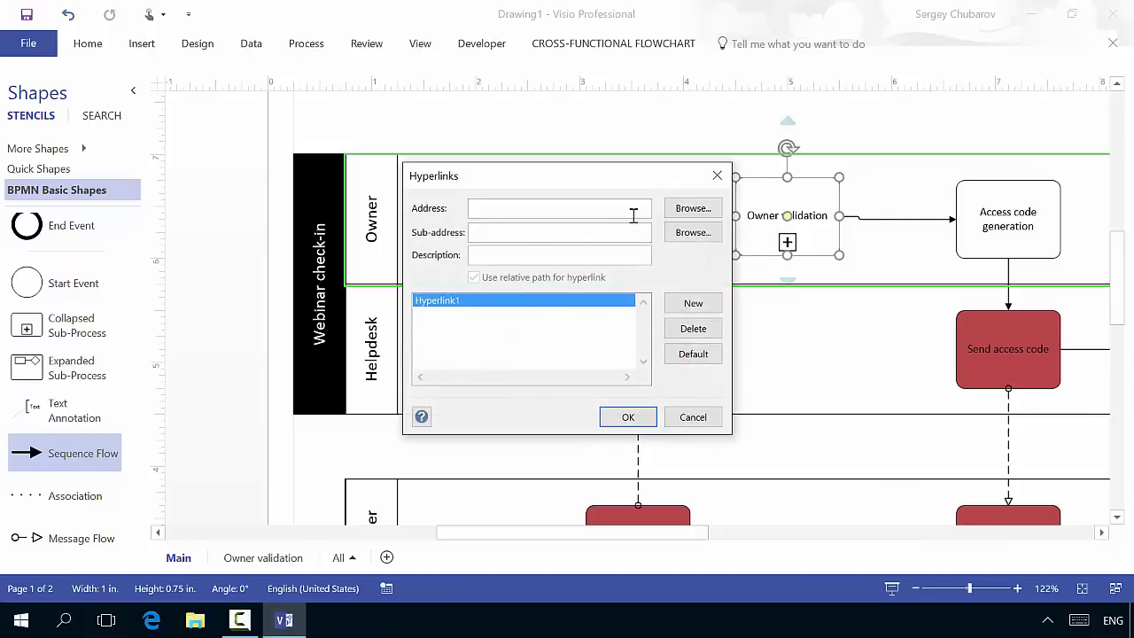
{"action": "left_click", "coordinate": [700, 234]}
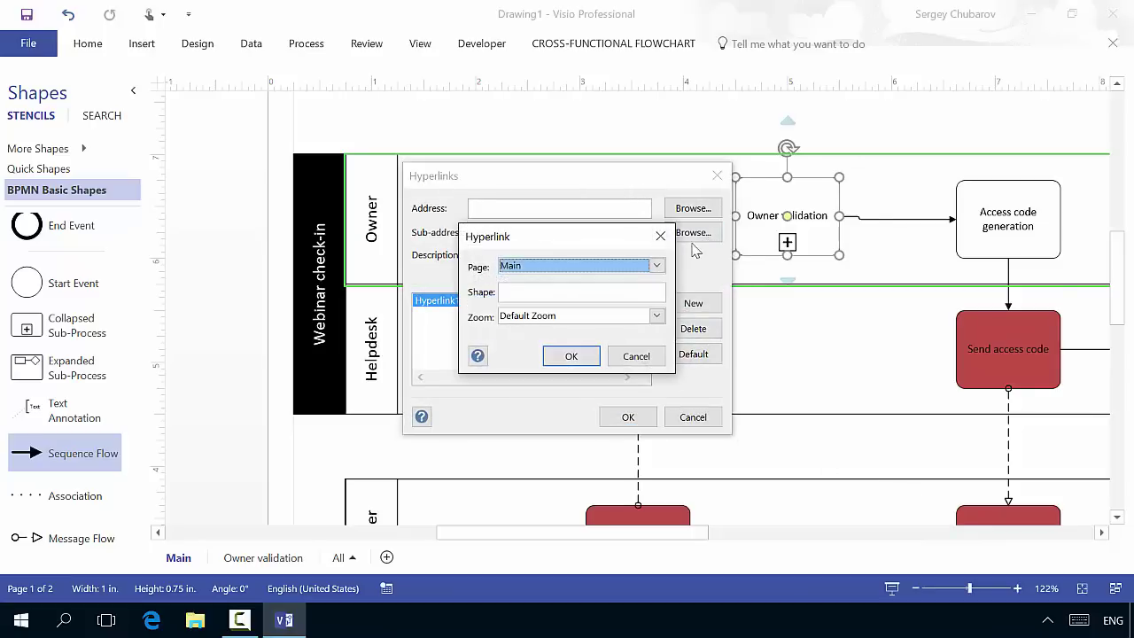
{"action": "left_click", "coordinate": [626, 268]}
{"action": "left_click", "coordinate": [565, 293]}
{"action": "left_click", "coordinate": [572, 355]}
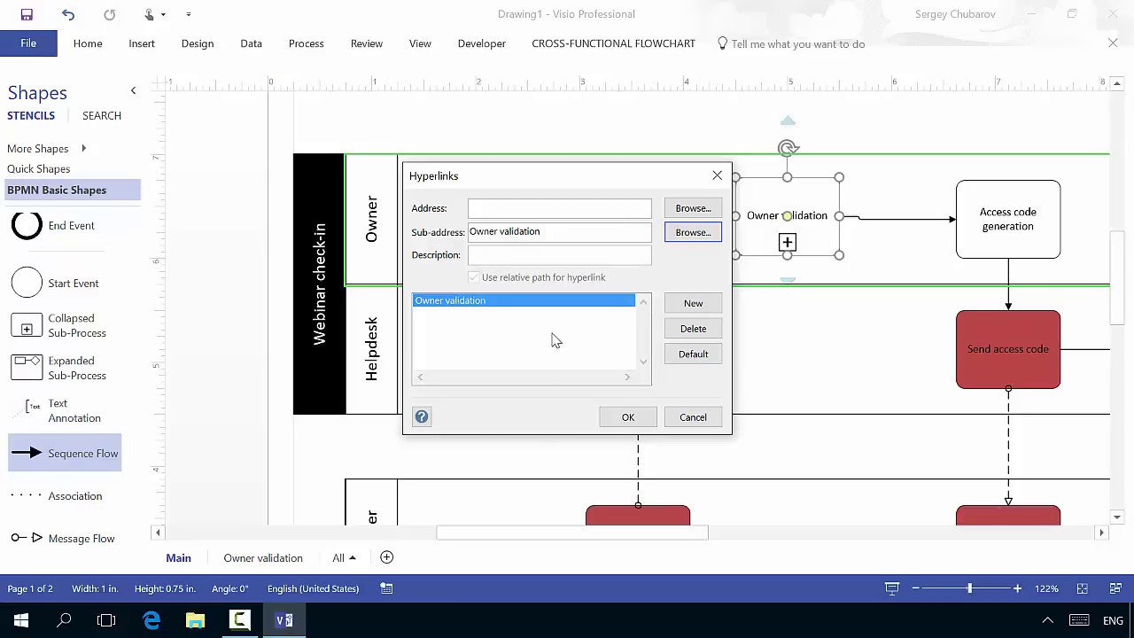
{"action": "left_click", "coordinate": [607, 419]}
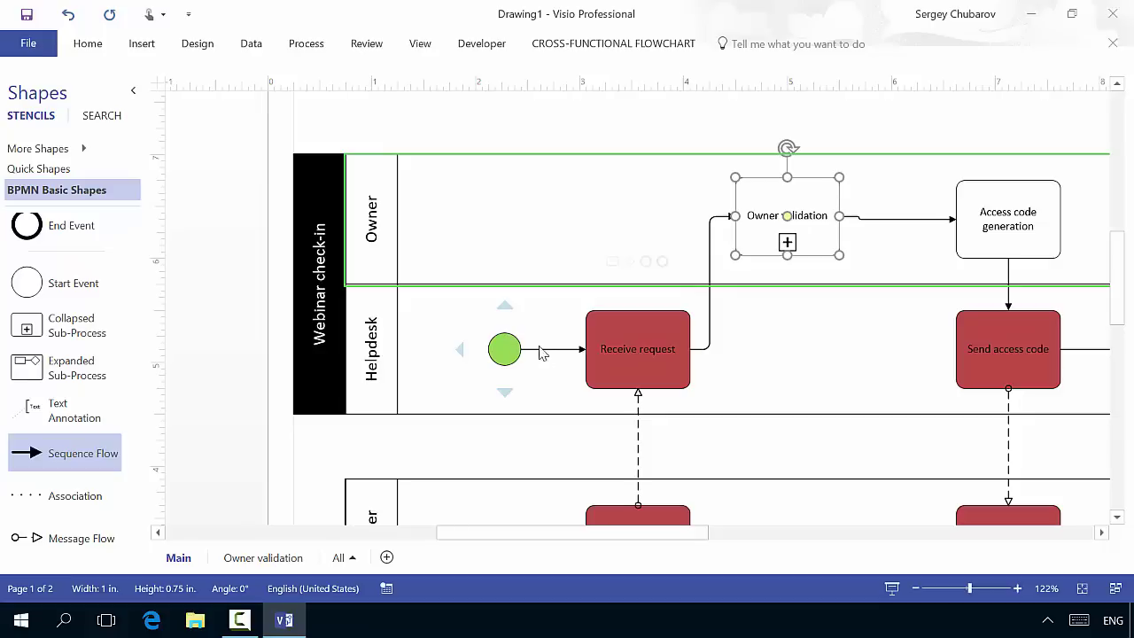
Test the sub-process's link by following it to the Owner validation page, and return to the Main page.
{"action": "left_click", "coordinate": [916, 589]}
{"action": "left_click", "coordinate": [916, 589]}
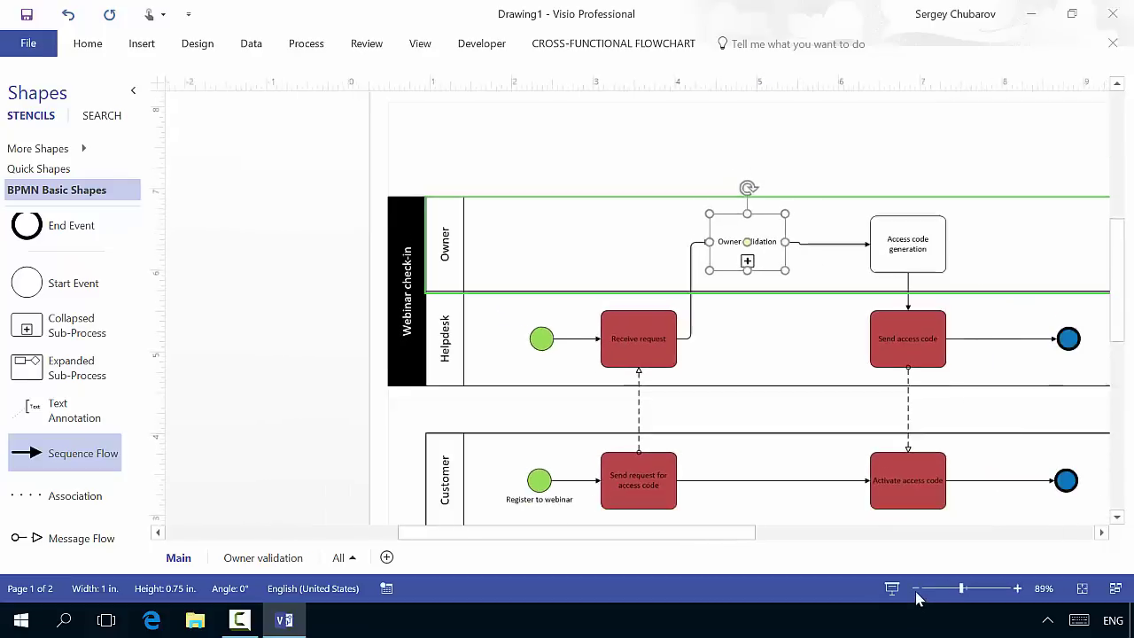
{"action": "left_click", "coordinate": [916, 589]}
{"action": "left_click", "coordinate": [917, 589]}
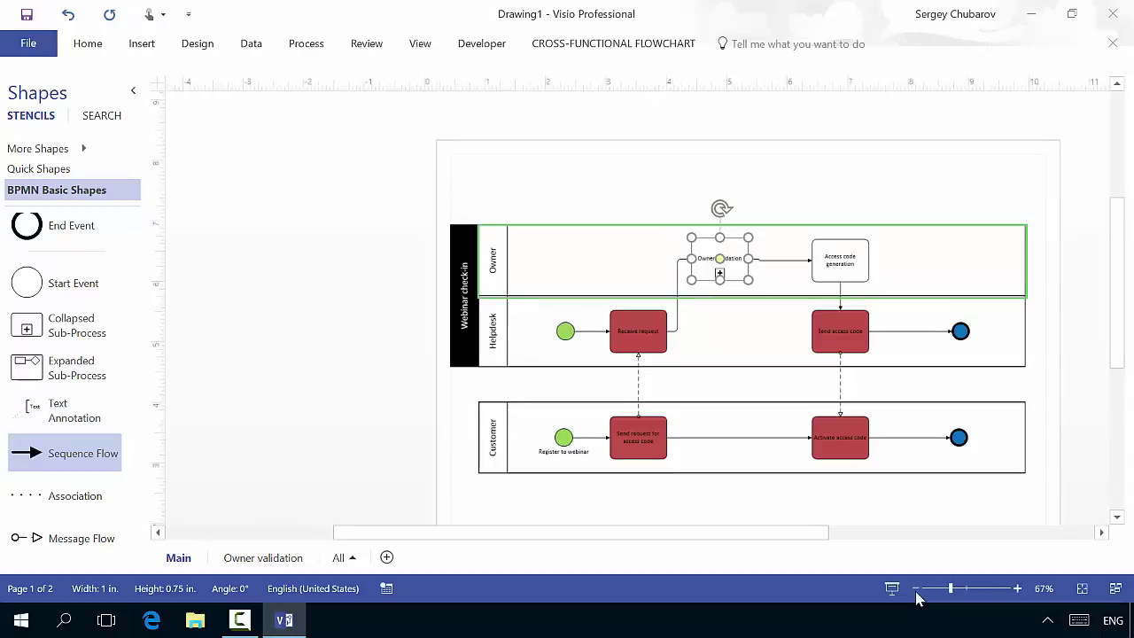
{"action": "double_click", "coordinate": [717, 276]}
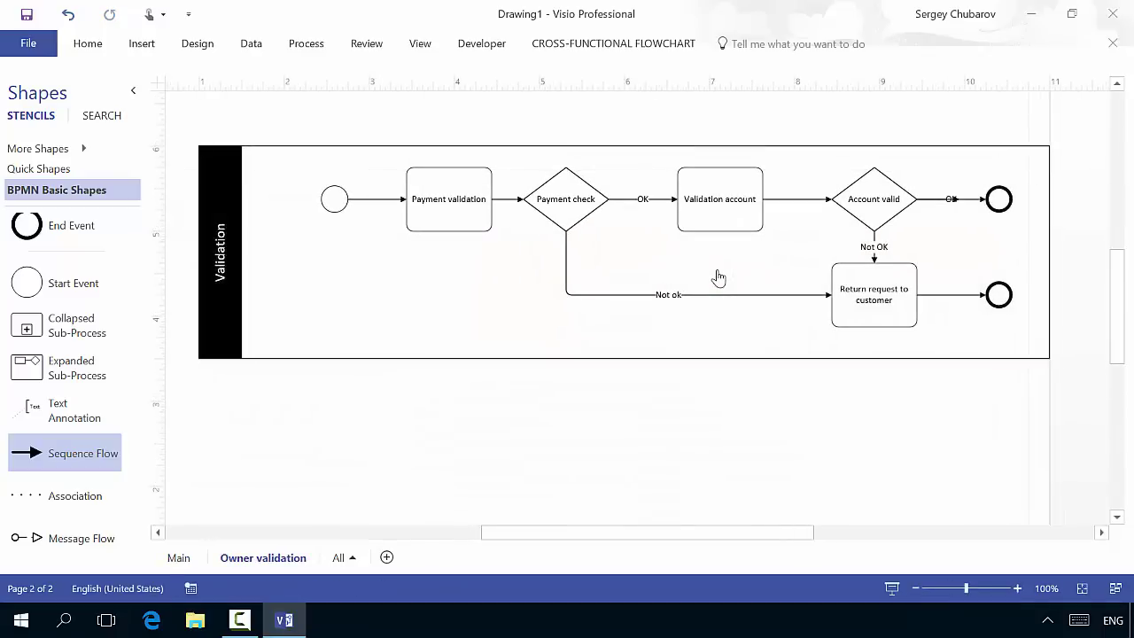
{"action": "left_click", "coordinate": [182, 558]}
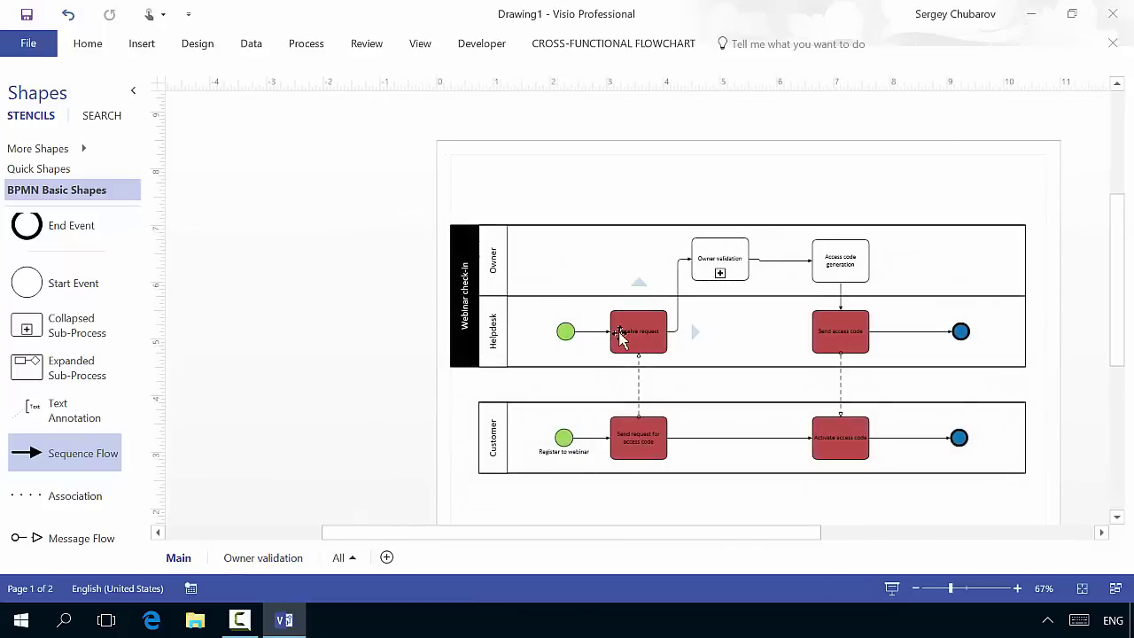
Search the new-drawing templates for "brainstorm" and create a Brainstorming Diagram in metric units.
{"action": "left_click", "coordinate": [29, 44]}
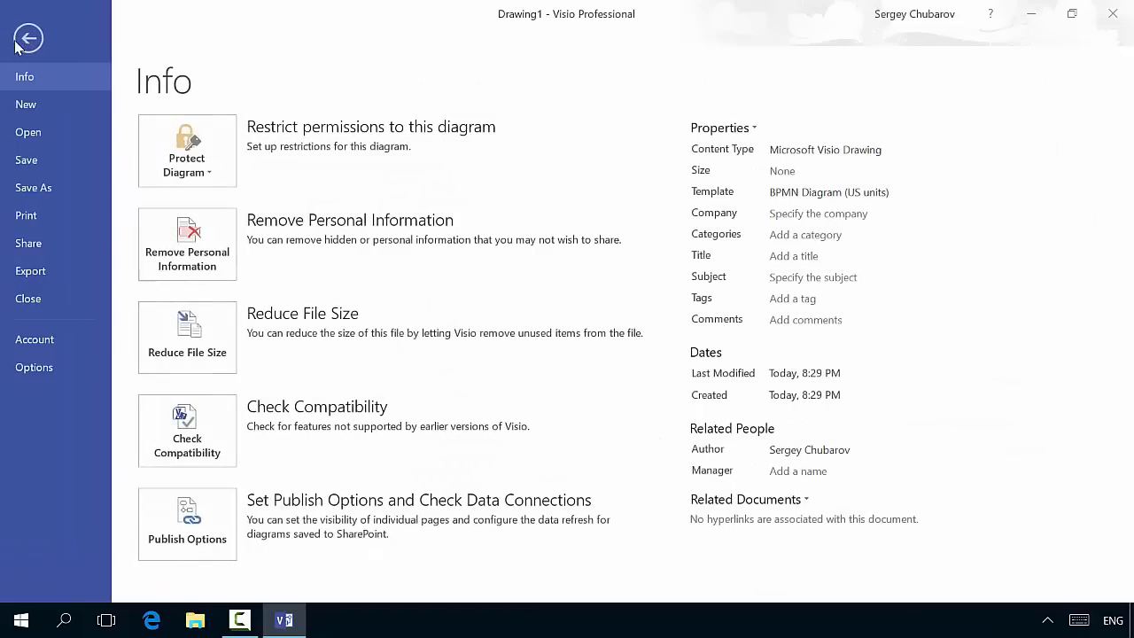
{"action": "left_click", "coordinate": [39, 104]}
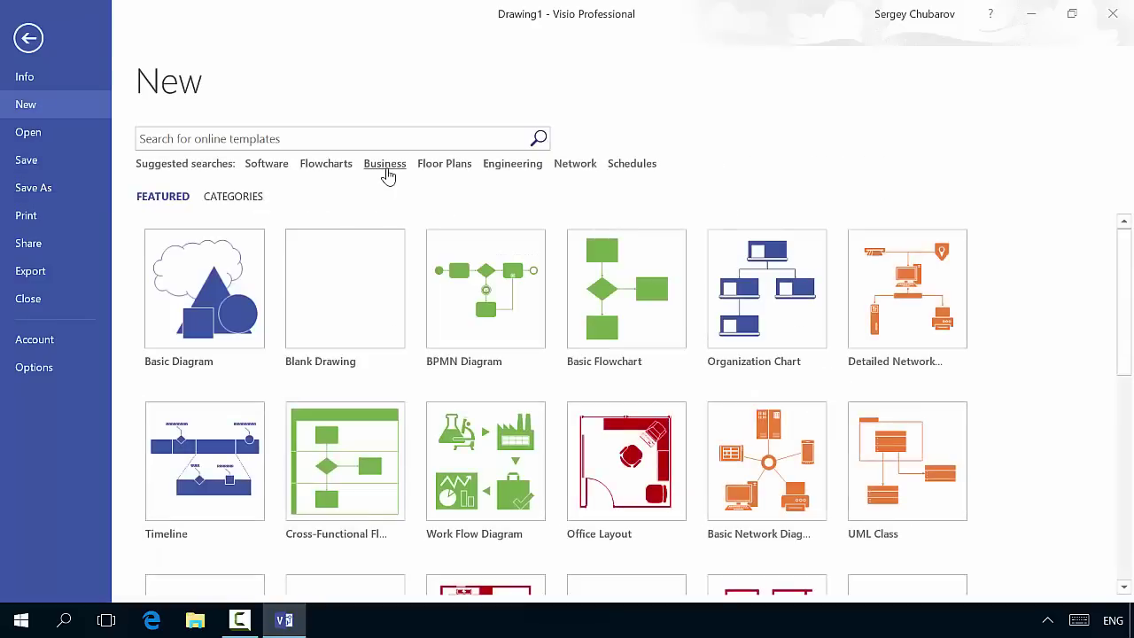
{"action": "left_click", "coordinate": [384, 165]}
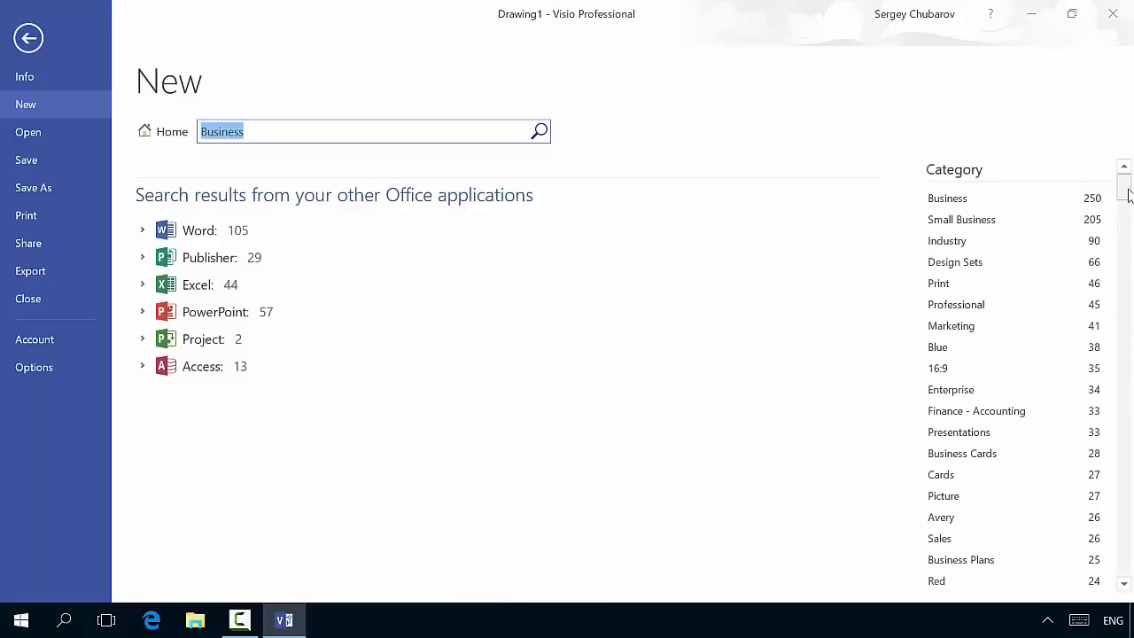
{"action": "type", "text": "brainstorm"}
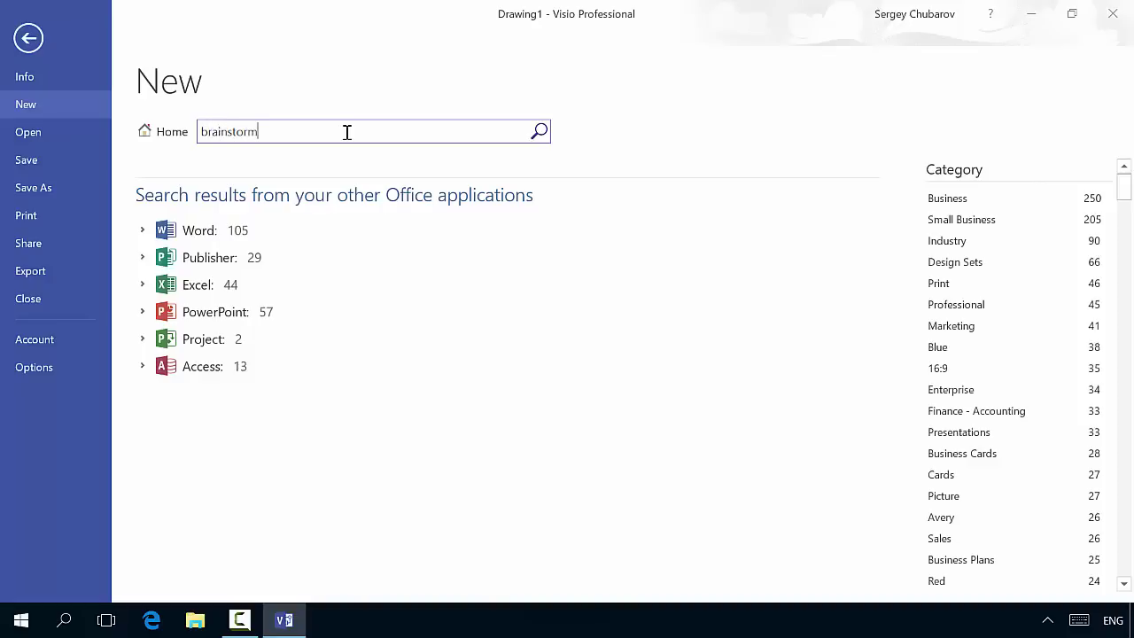
{"action": "key", "text": "Return"}
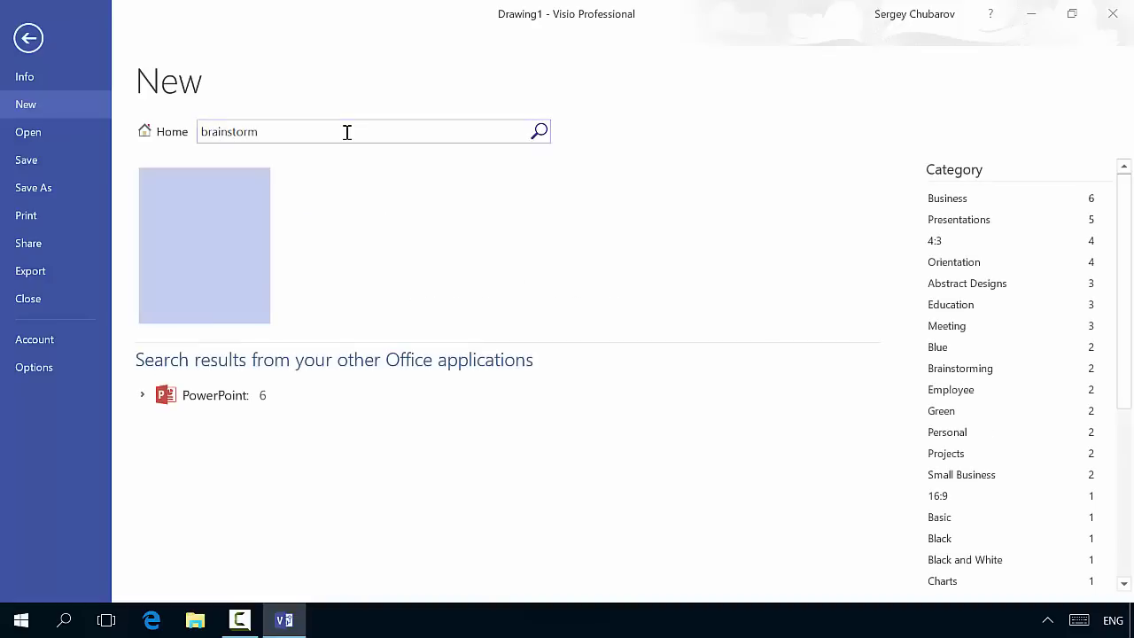
{"action": "left_click", "coordinate": [235, 233]}
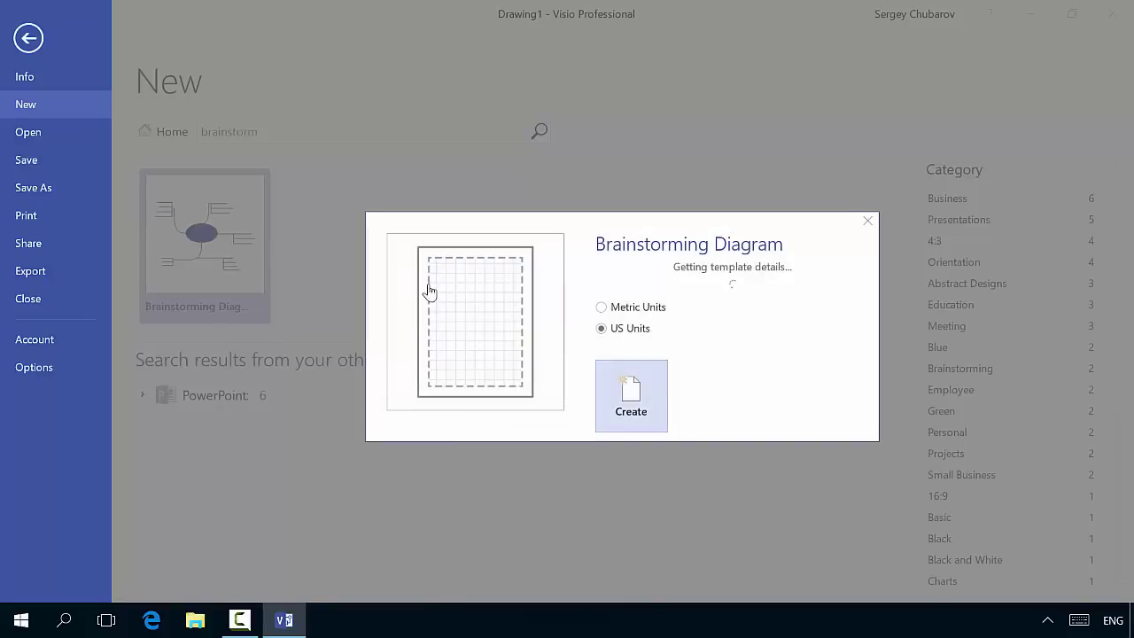
{"action": "left_click", "coordinate": [602, 338]}
{"action": "left_click", "coordinate": [631, 425]}
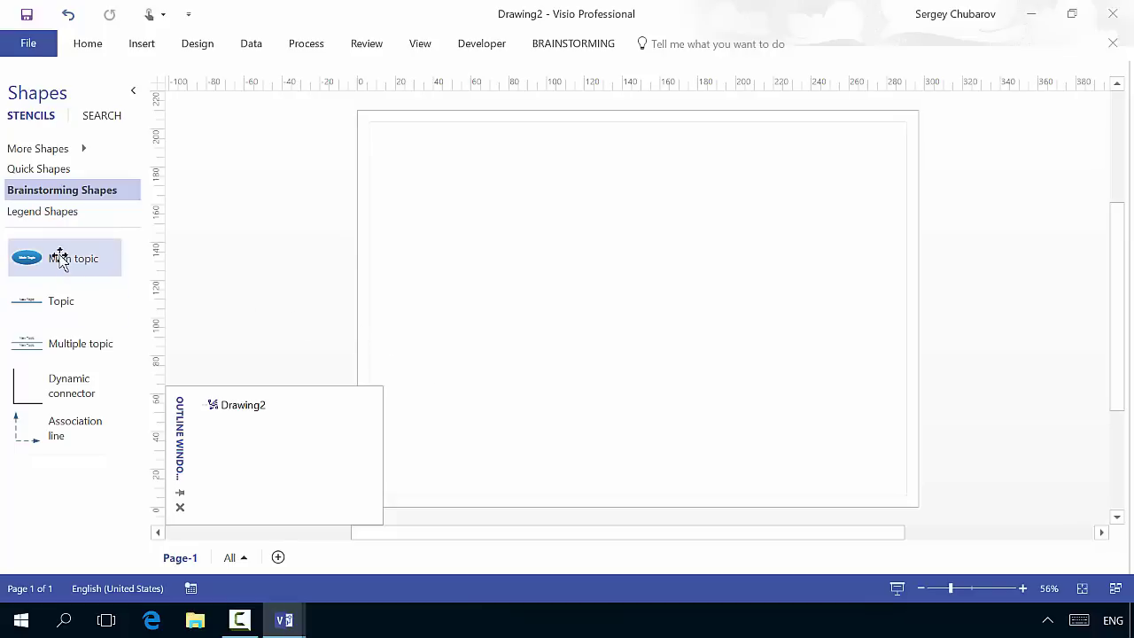
Place a Main topic shape at the centre of the page and label it HTS Visio.
{"action": "left_click_drag", "start_coordinate": [62, 256], "coordinate": [644, 296]}
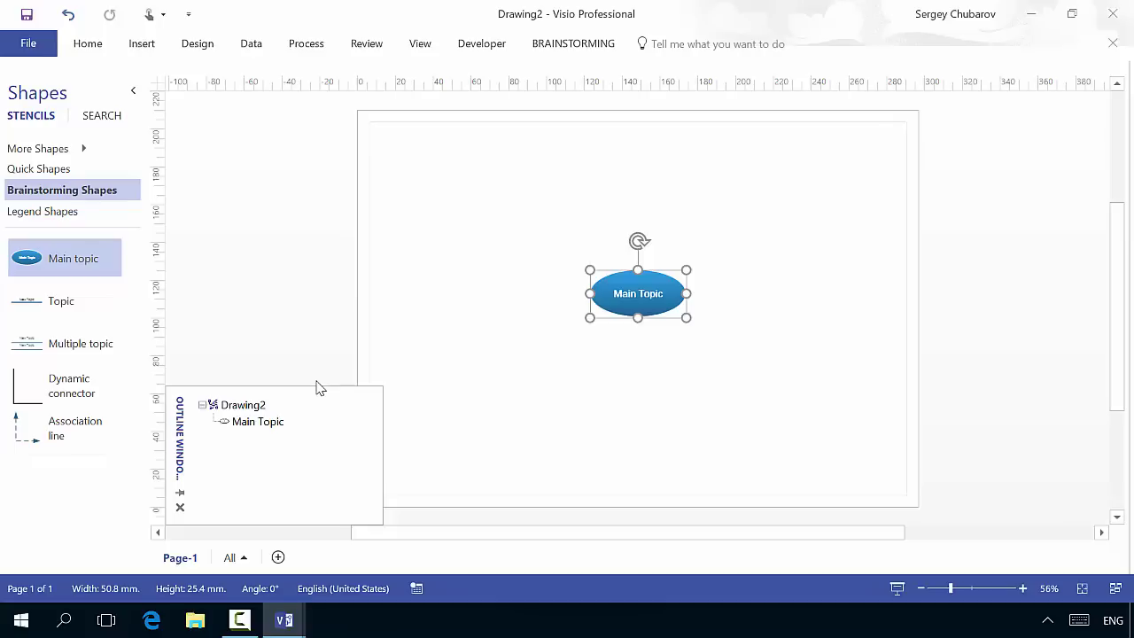
{"action": "double_click", "coordinate": [649, 301]}
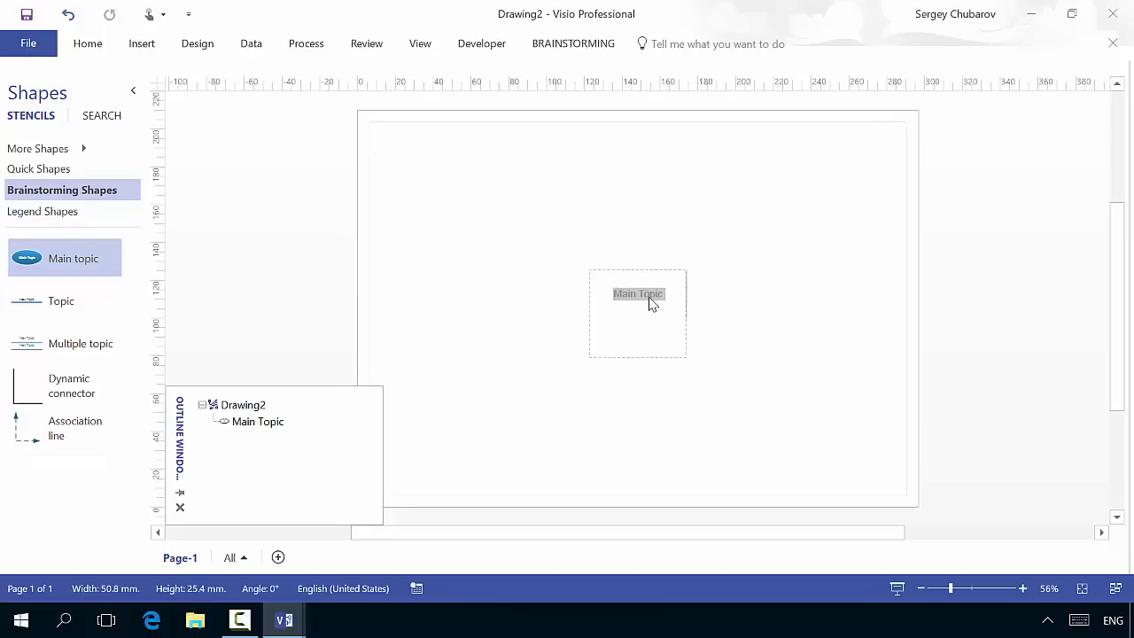
{"action": "type", "text": "HTS Visio"}
{"action": "left_click", "coordinate": [668, 396]}
Add the subtopics Marketing, Technical and Sales to the HTS Visio main topic in one go.
{"action": "scroll", "coordinate": [505, 314], "scroll_direction": "up", "scroll_amount": 3}
{"action": "right_click", "coordinate": [492, 182]}
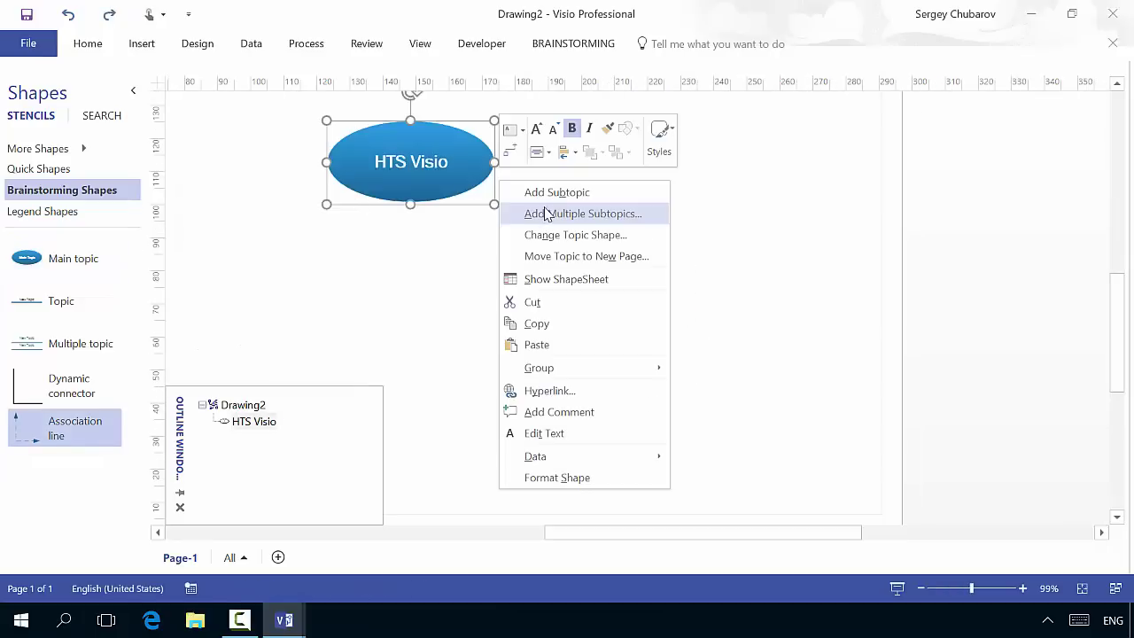
{"action": "left_click", "coordinate": [547, 215]}
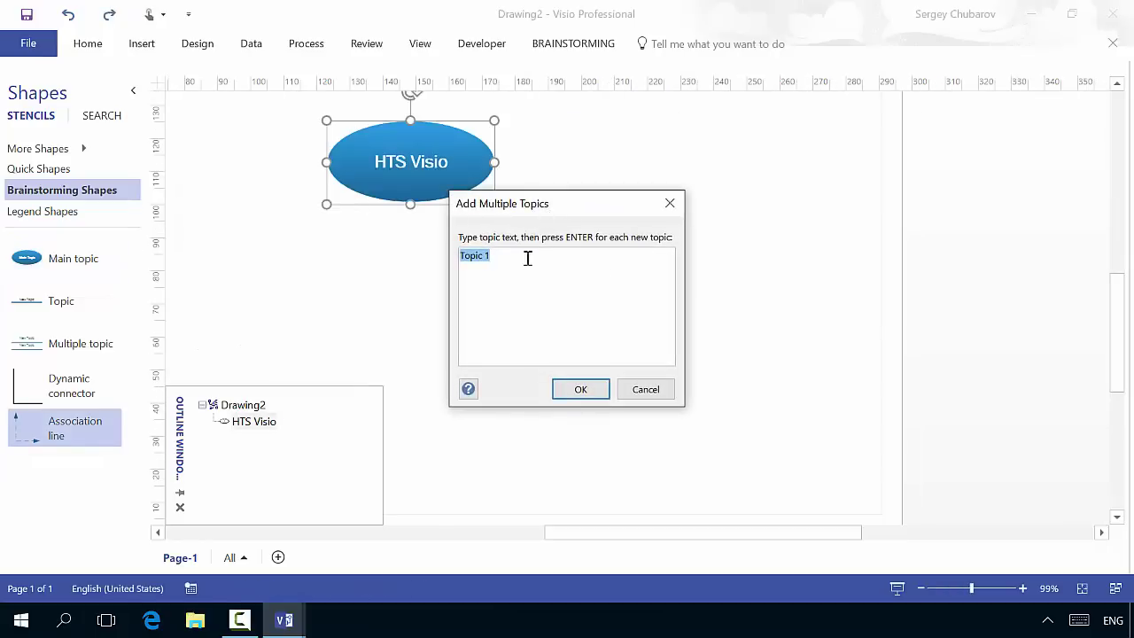
{"action": "type", "text": "Marketing"}
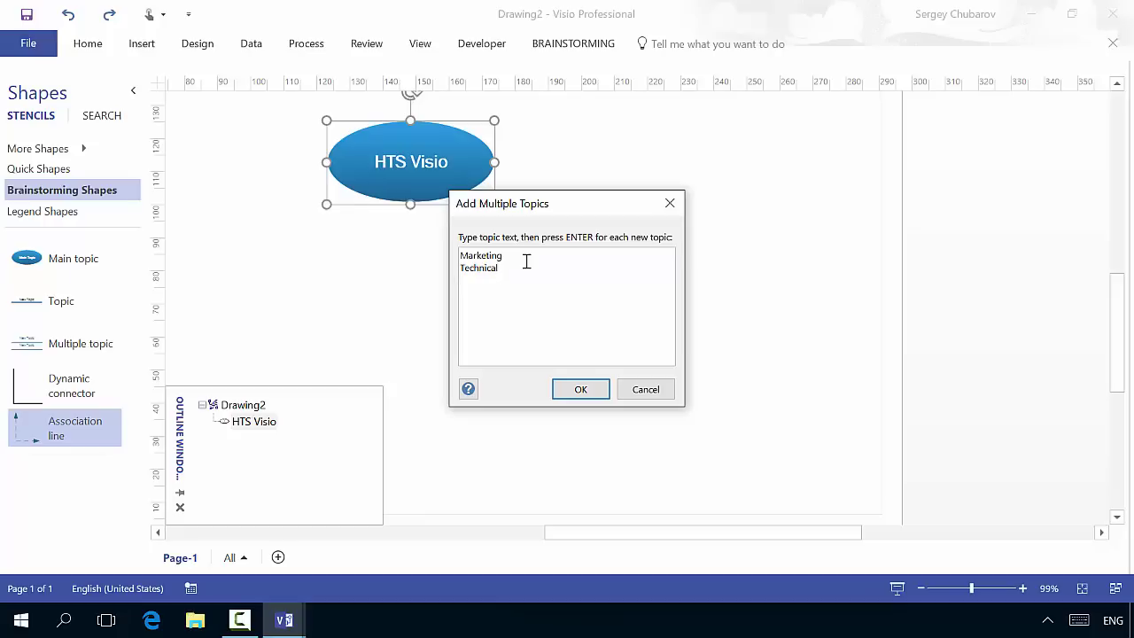
{"action": "left_click", "coordinate": [578, 395]}
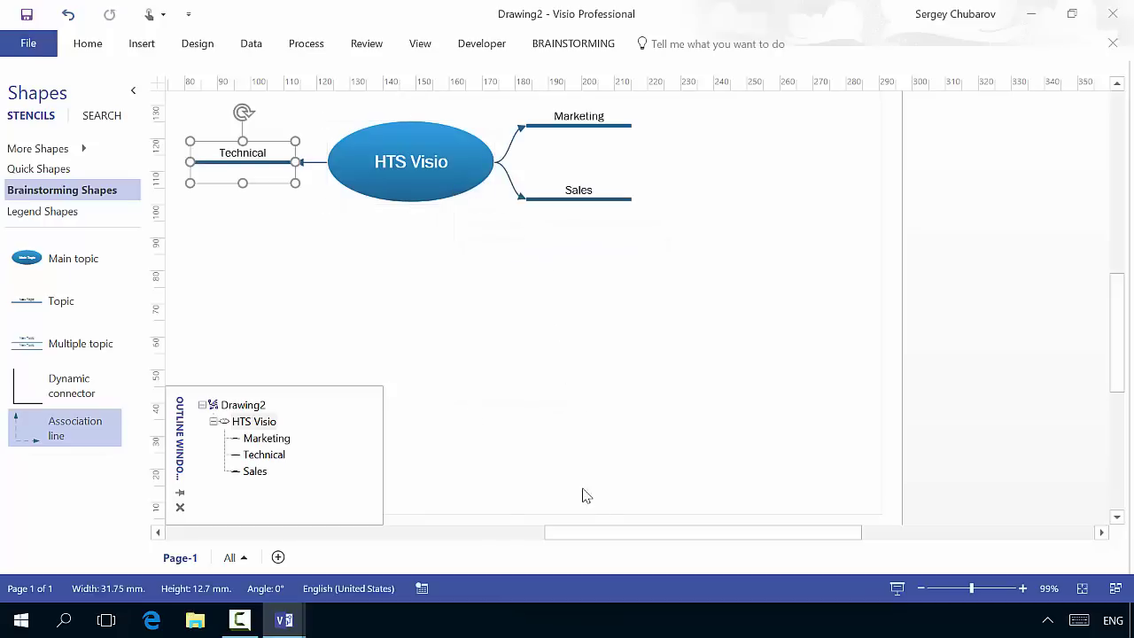
Add a subtopic to the Technical topic and name it Assesment.
{"action": "left_click_drag", "start_coordinate": [590, 535], "coordinate": [537, 532]}
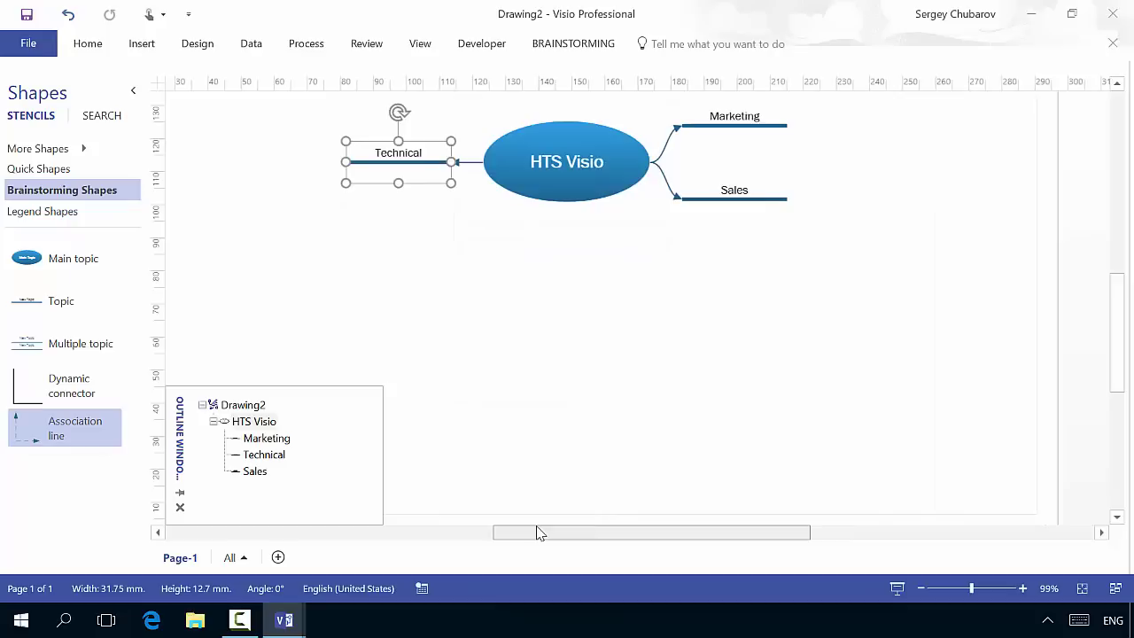
{"action": "right_click", "coordinate": [401, 168]}
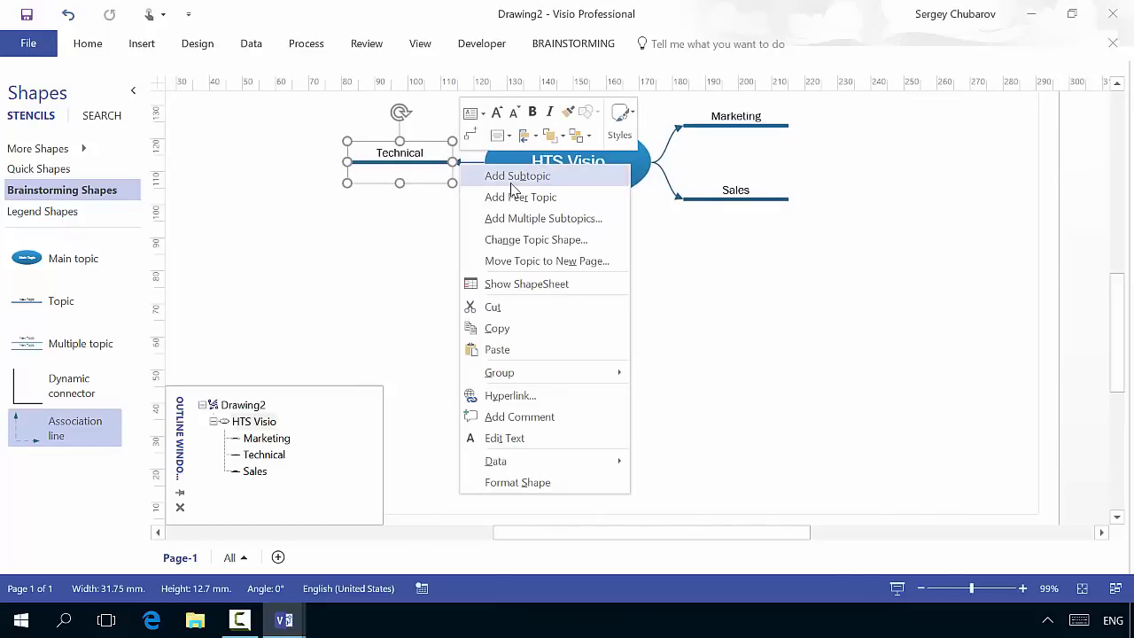
{"action": "left_click", "coordinate": [516, 177]}
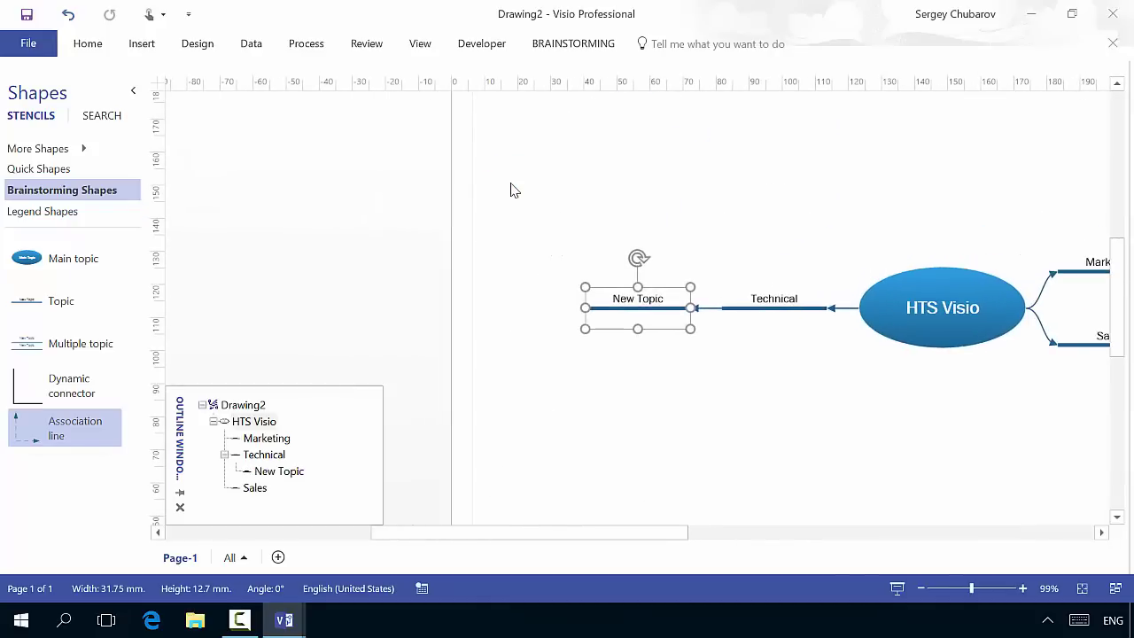
{"action": "double_click", "coordinate": [626, 303]}
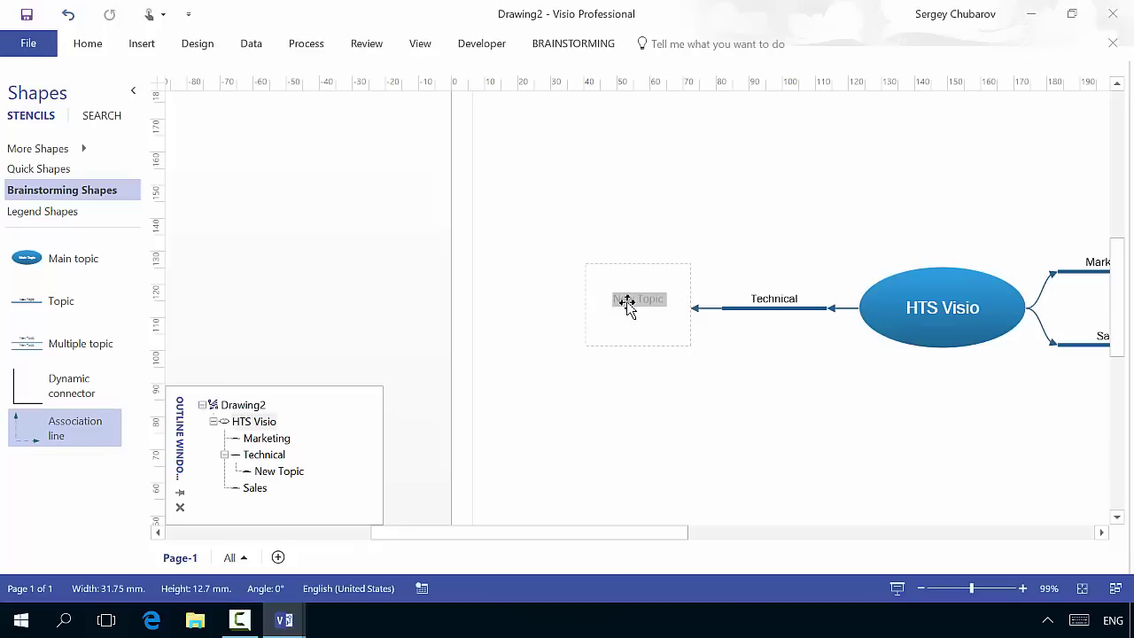
{"action": "type", "text": "Assesment"}
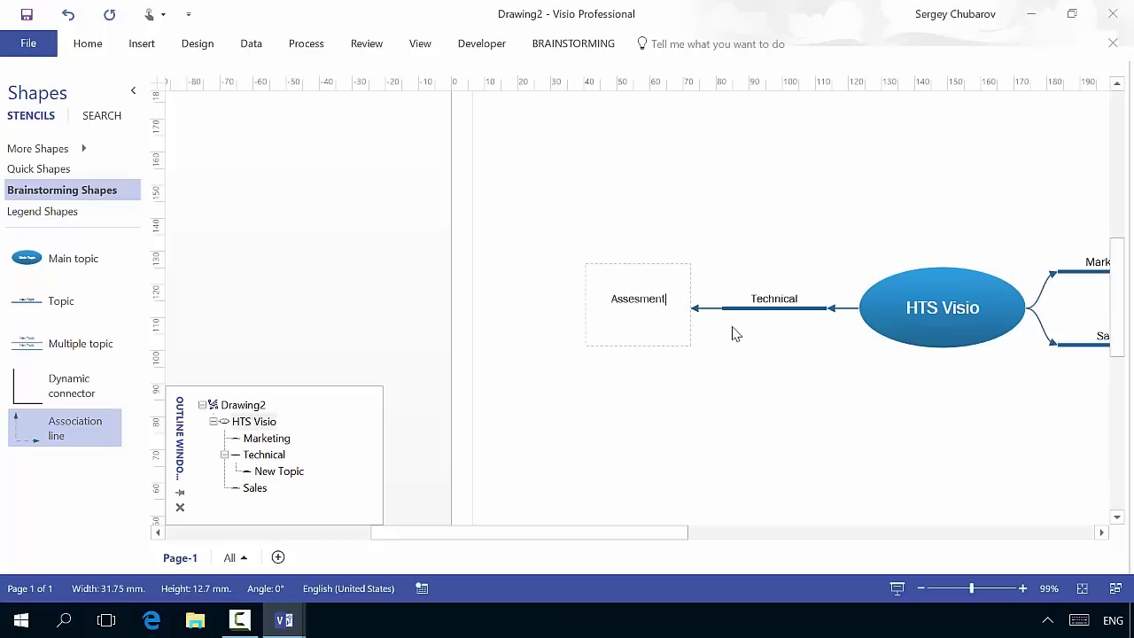
{"action": "key", "text": "Escape"}
Add a second subtopic to the Technical topic and name it Implementations.
{"action": "left_click", "coordinate": [760, 307]}
{"action": "right_click", "coordinate": [760, 309]}
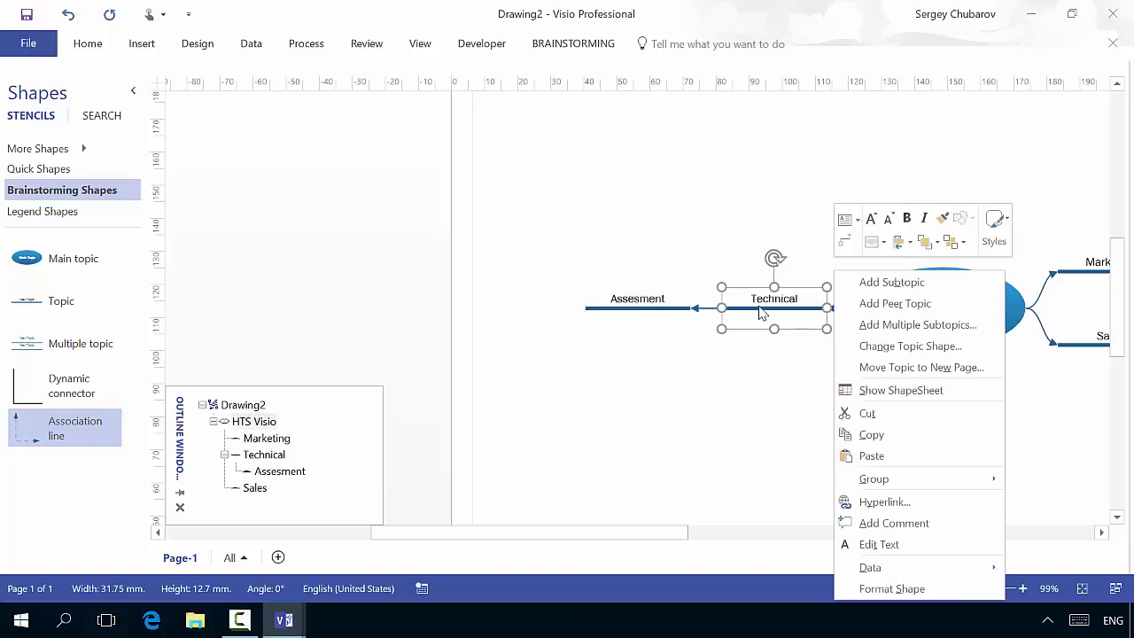
{"action": "left_click", "coordinate": [878, 288]}
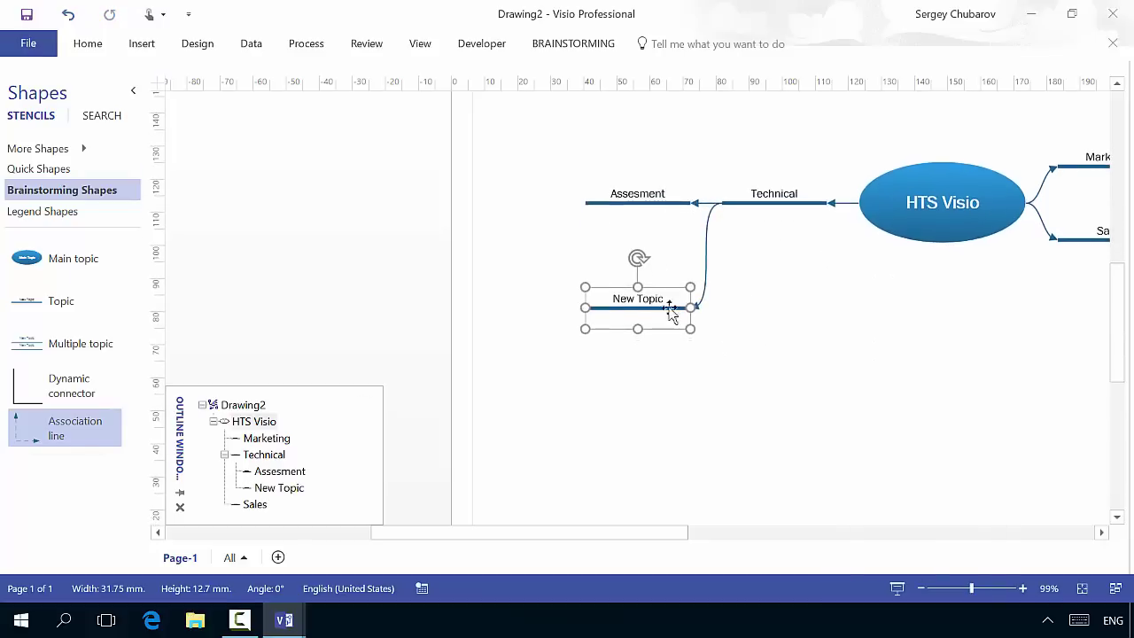
{"action": "double_click", "coordinate": [657, 303]}
{"action": "key", "text": "BackSpace"}
{"action": "type", "text": "Implementat"}
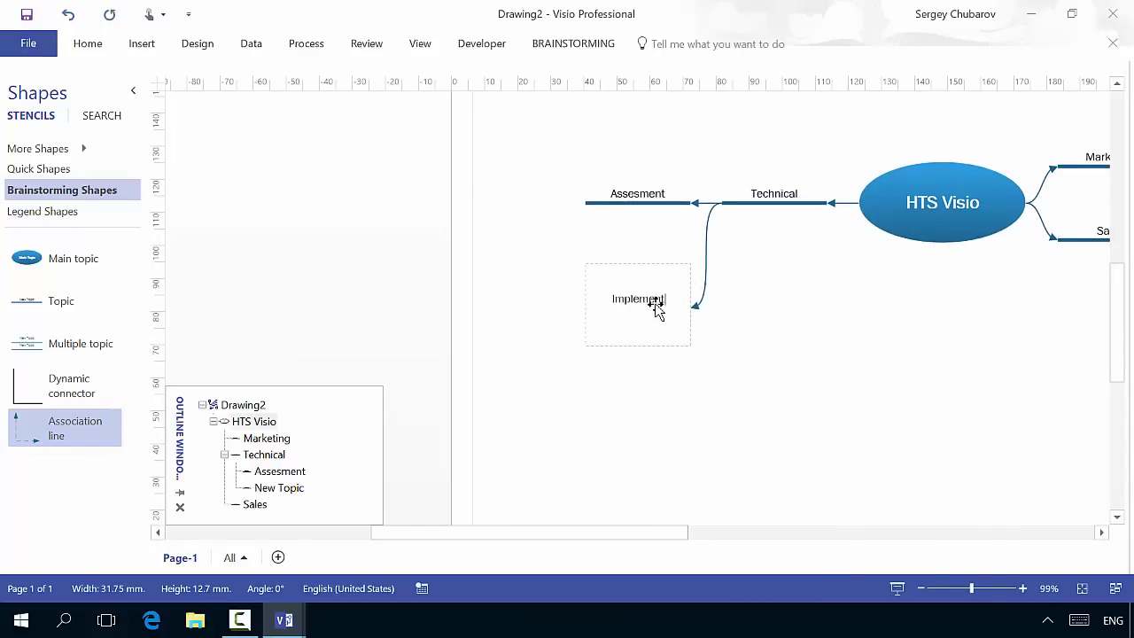
{"action": "type", "text": "ions"}
{"action": "key", "text": "Escape"}
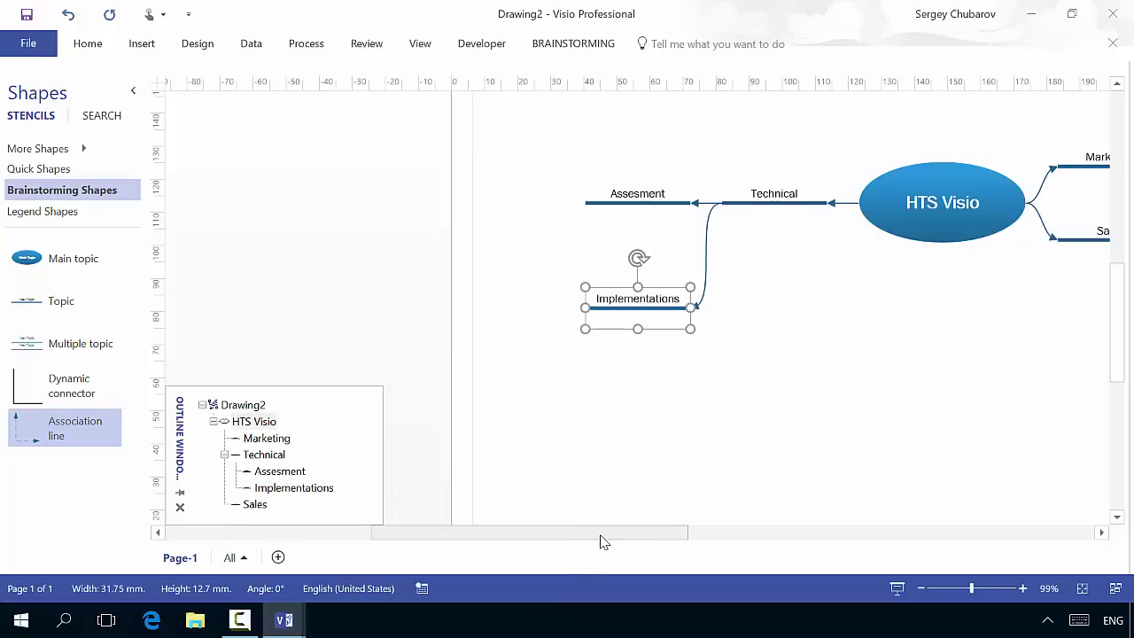
Change the topic shape of both Assesment and Implementations to Oval.
{"action": "left_click_drag", "start_coordinate": [603, 537], "coordinate": [691, 539]}
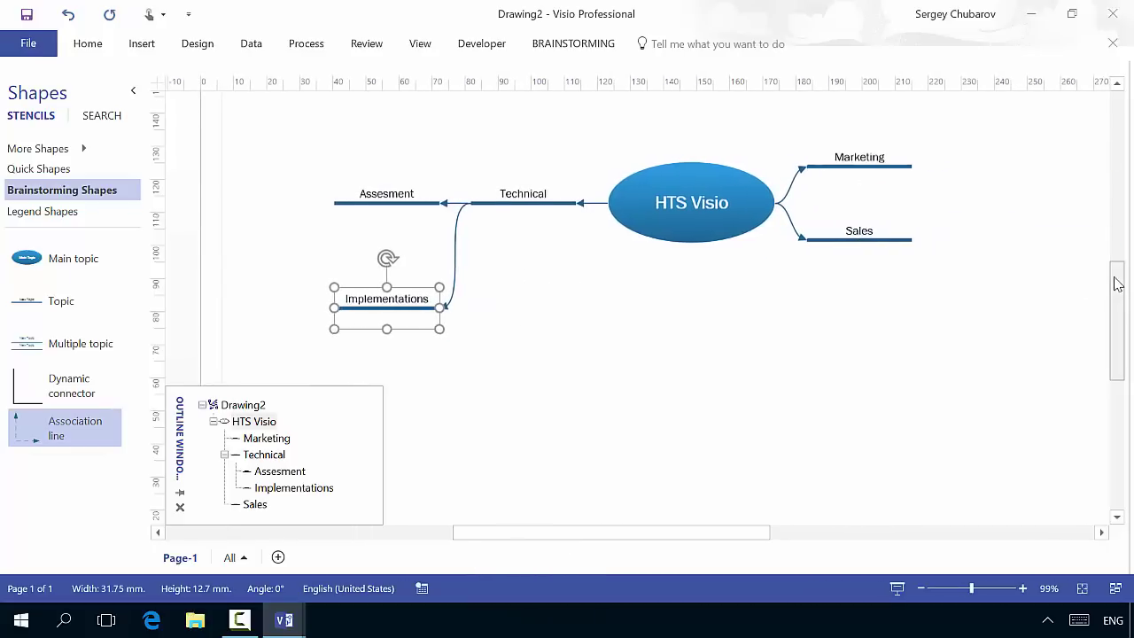
{"action": "left_click_drag", "start_coordinate": [1115, 278], "coordinate": [1115, 268]}
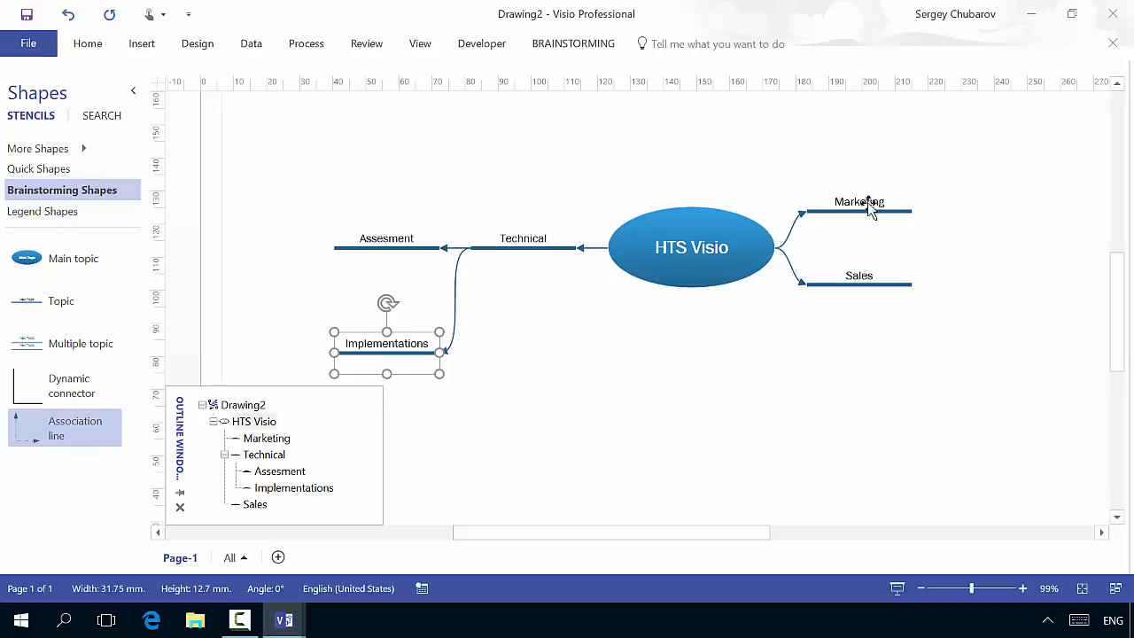
{"action": "left_click", "coordinate": [392, 252], "text": "shift"}
{"action": "right_click", "coordinate": [395, 255]}
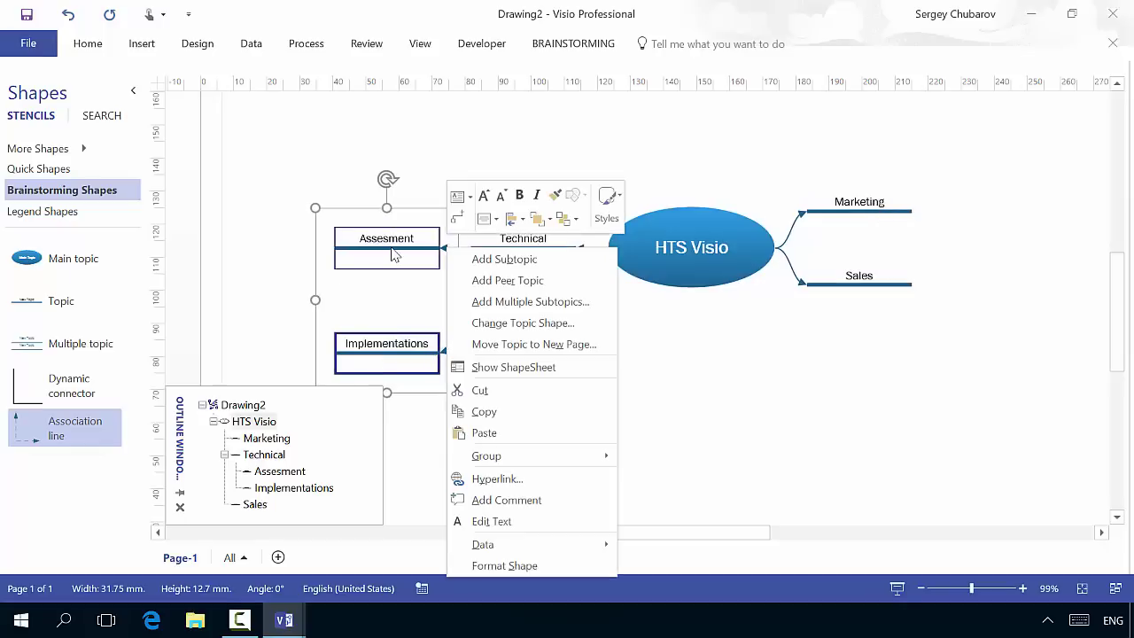
{"action": "left_click", "coordinate": [509, 323]}
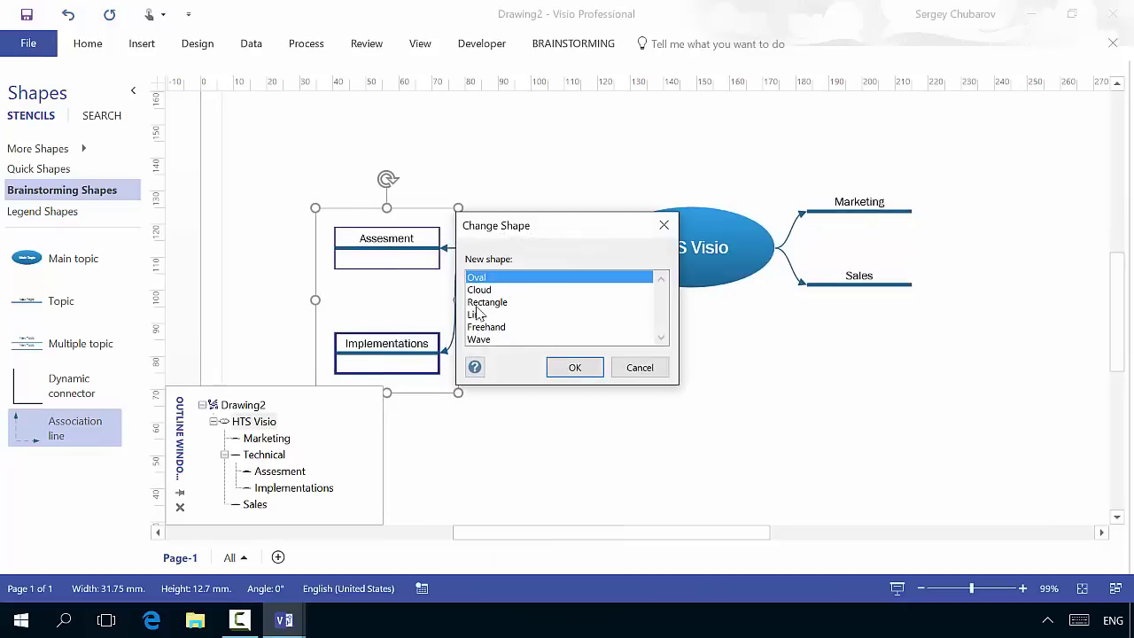
{"action": "left_click", "coordinate": [573, 366]}
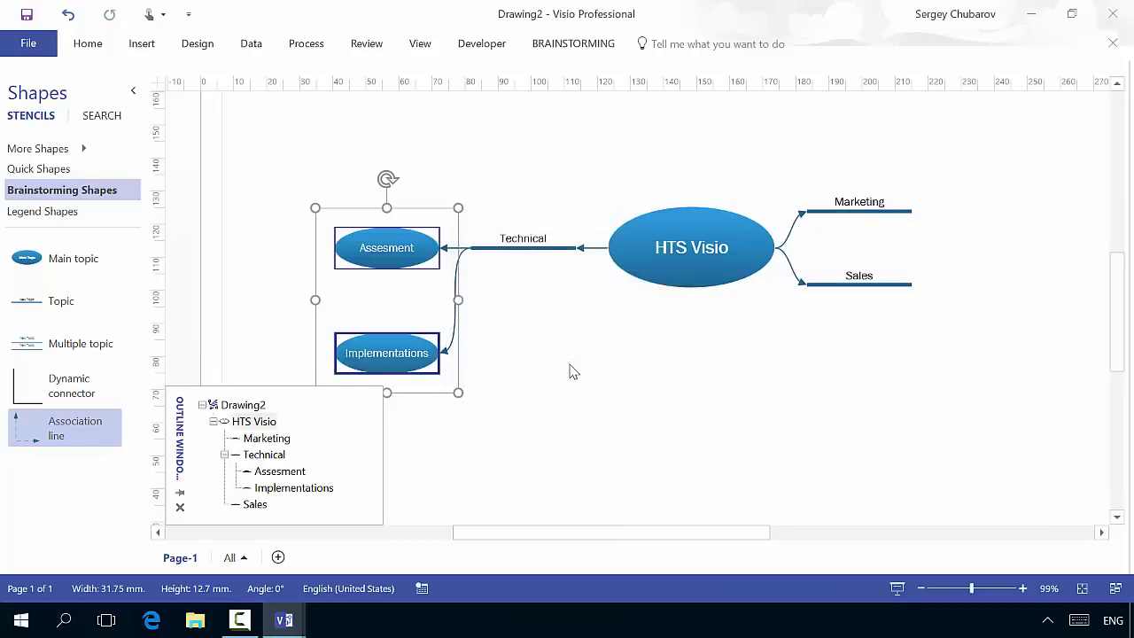
Change the topic shape of Assesment and Implementations to Freehand and deselect them.
{"action": "right_click", "coordinate": [430, 272]}
{"action": "left_click", "coordinate": [504, 324]}
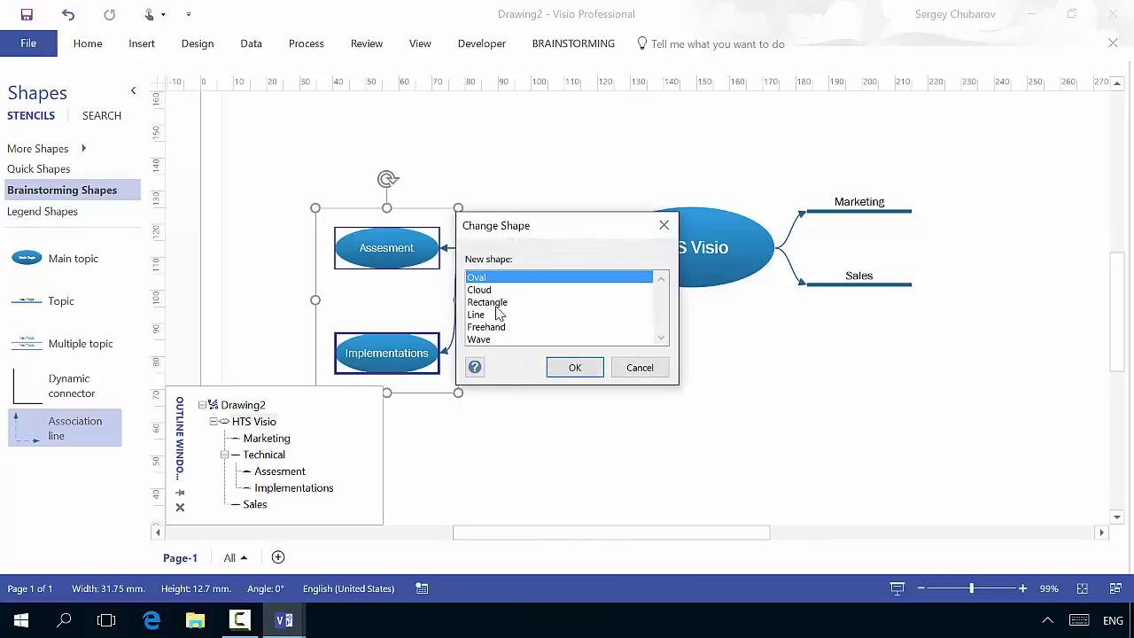
{"action": "left_click", "coordinate": [492, 327]}
{"action": "left_click", "coordinate": [574, 367]}
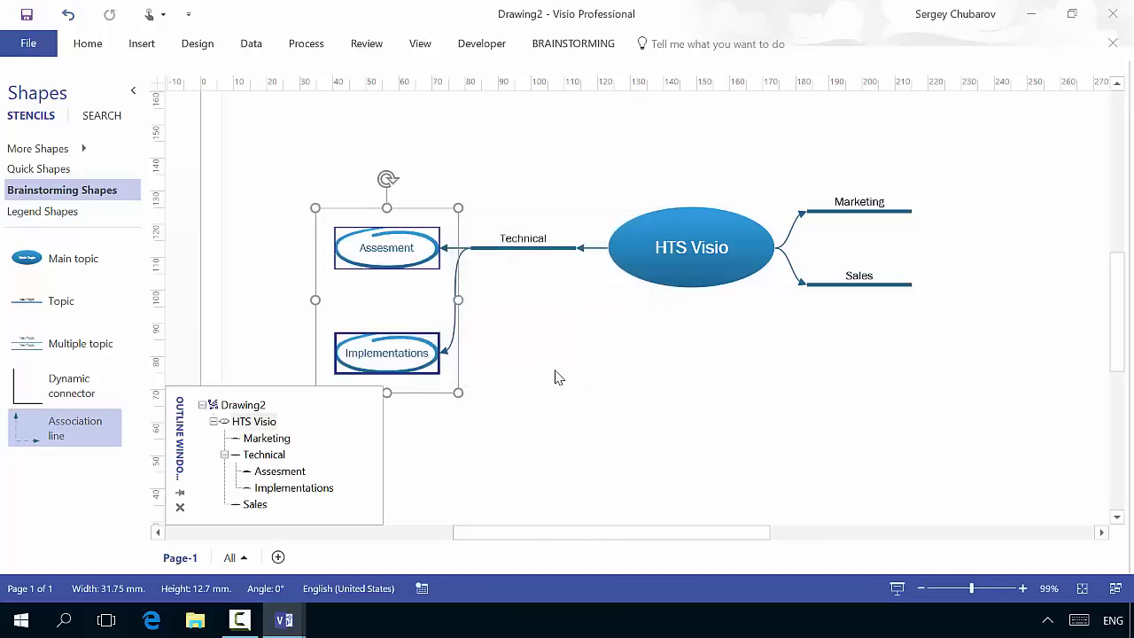
{"action": "left_click", "coordinate": [570, 366]}
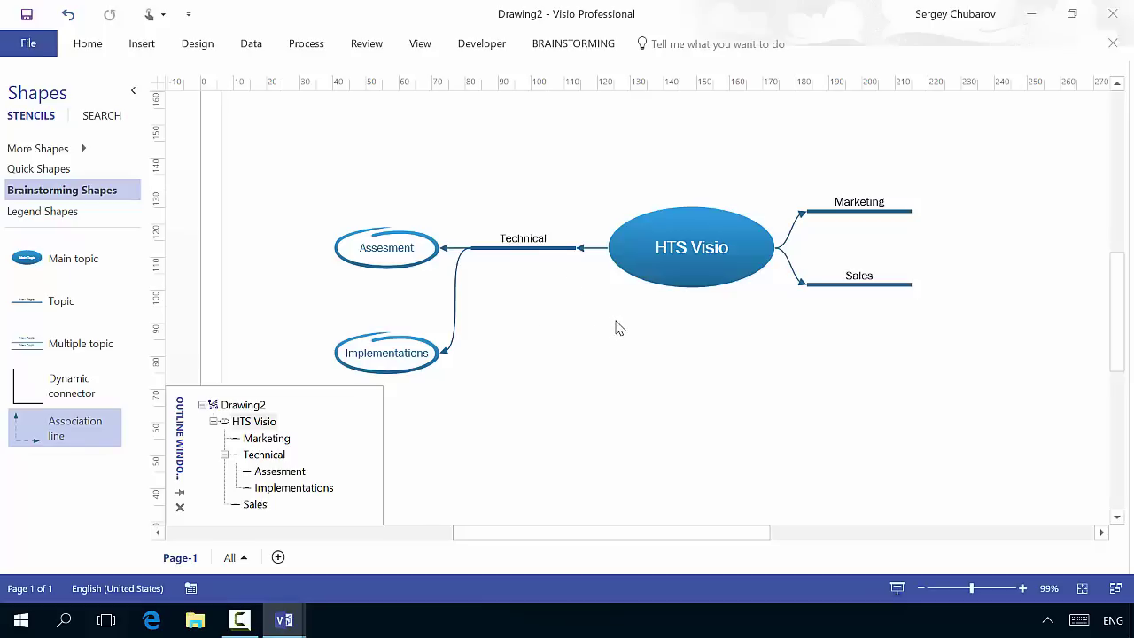
Add the subtopics Webinars, Blog posts and Promotions to the Marketing topic in one go.
{"action": "left_click", "coordinate": [861, 210]}
{"action": "right_click", "coordinate": [864, 212]}
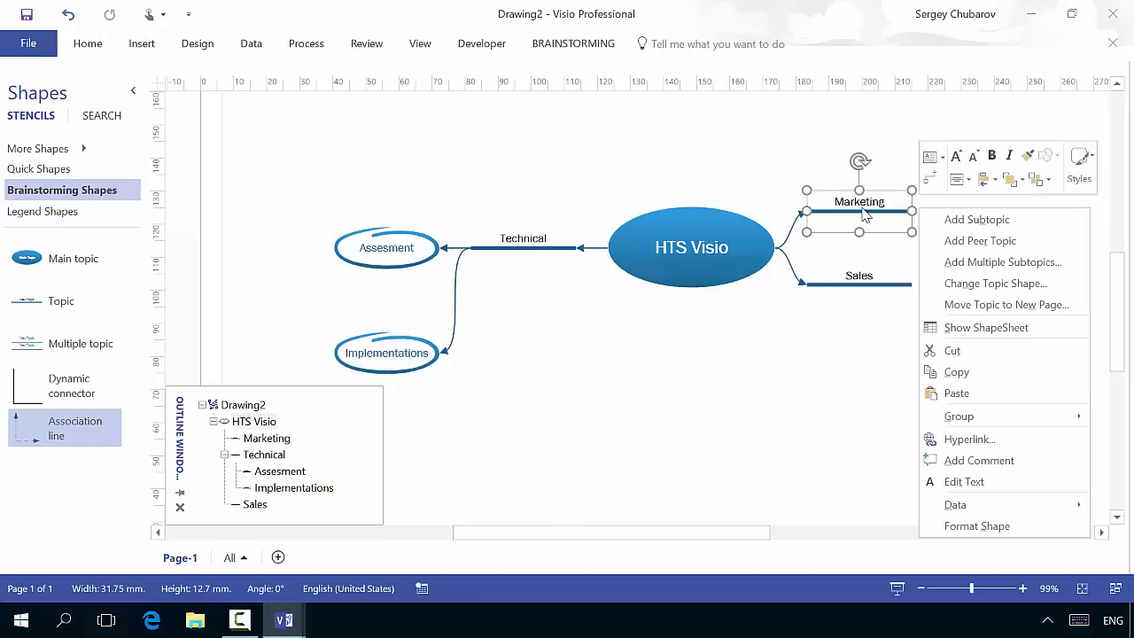
{"action": "left_click", "coordinate": [980, 264]}
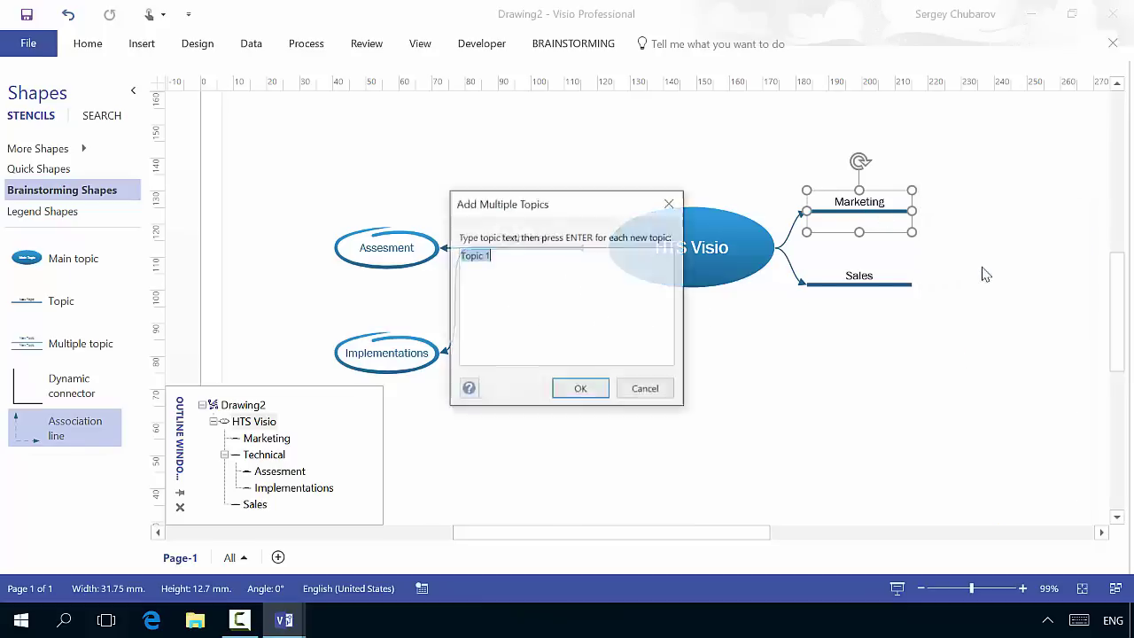
{"action": "type", "text": "Webinars"}
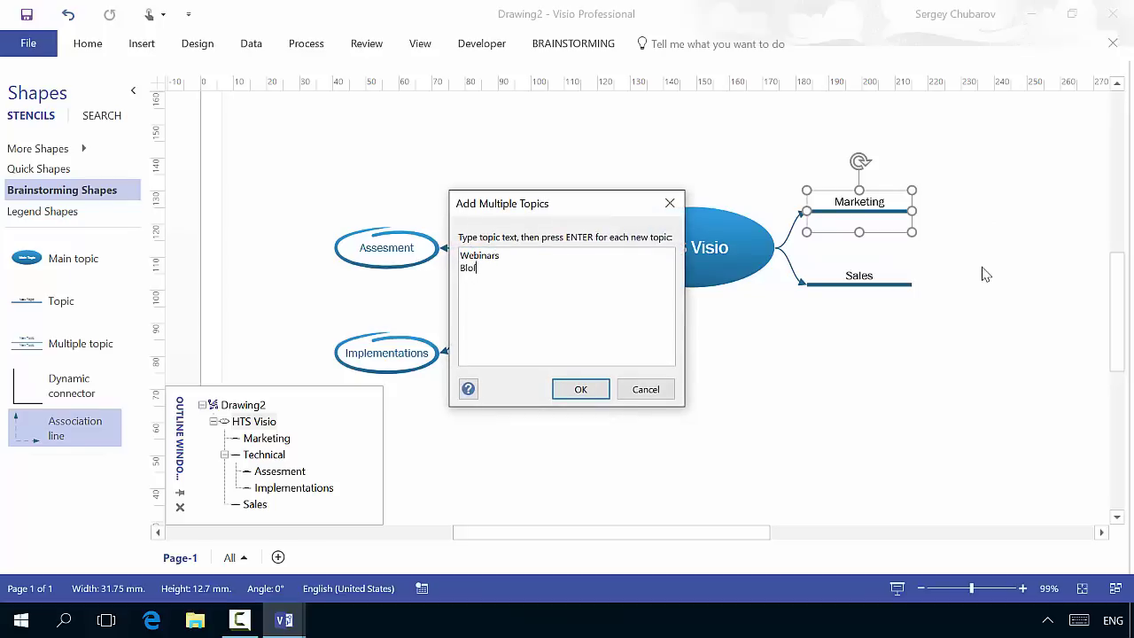
{"action": "type", "text": "osts"}
{"action": "left_click", "coordinate": [562, 387]}
Change the topic shape of Webinars, Blog posts and Promotions to Freehand and deselect them.
{"action": "left_click", "coordinate": [1000, 222], "text": "shift"}
{"action": "left_click", "coordinate": [1005, 142], "text": "shift"}
{"action": "right_click", "coordinate": [1005, 142]}
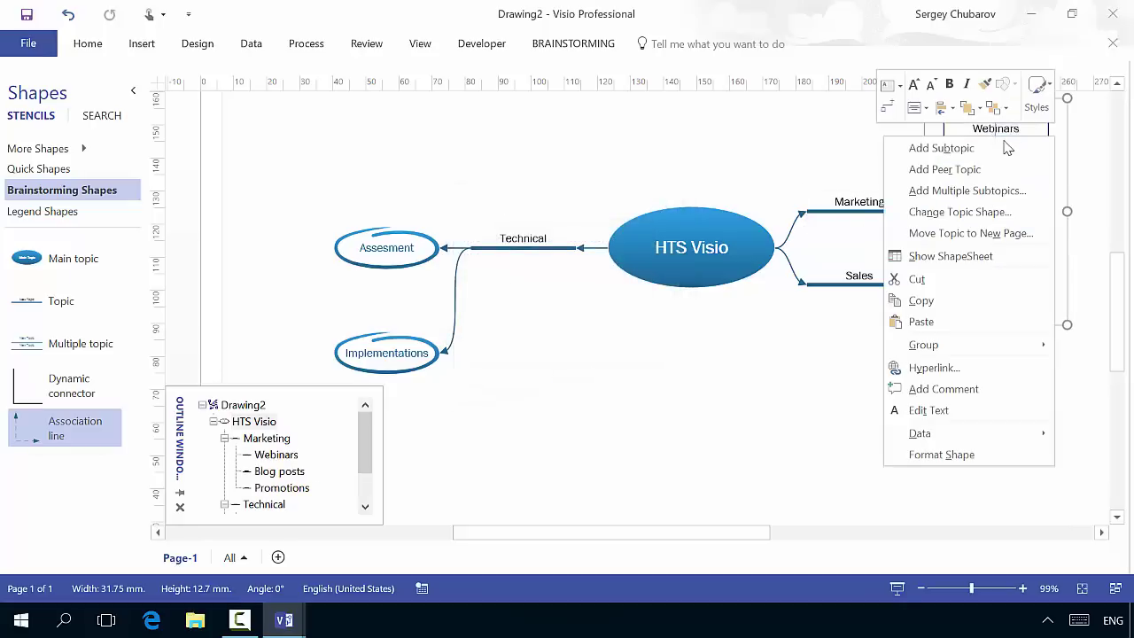
{"action": "left_click", "coordinate": [965, 221]}
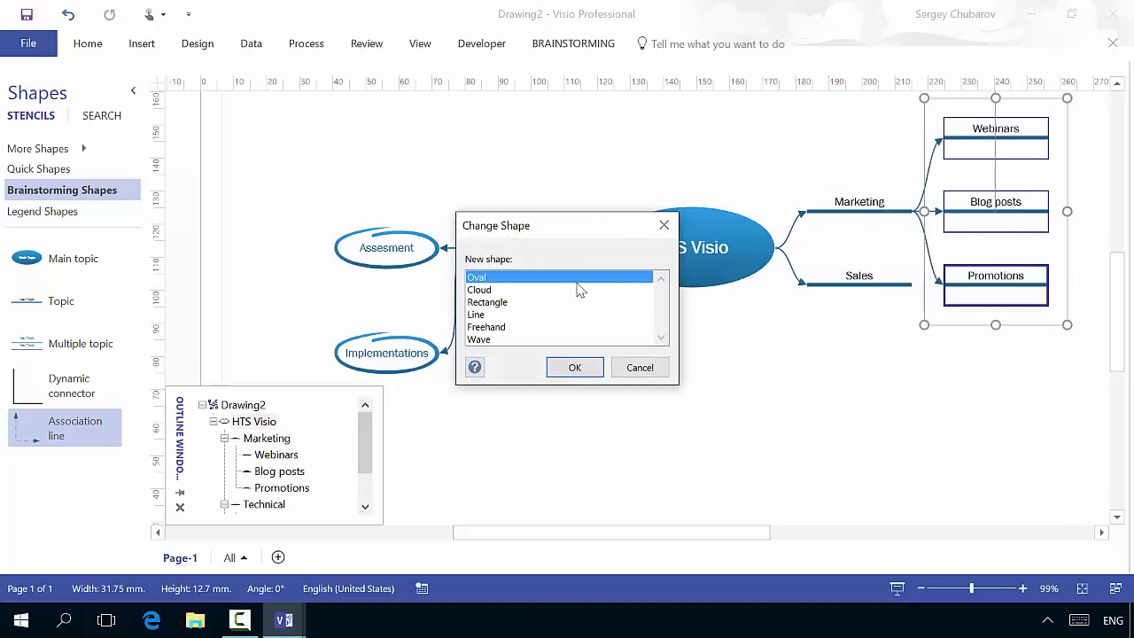
{"action": "left_click", "coordinate": [487, 327]}
{"action": "left_click", "coordinate": [568, 367]}
{"action": "left_click", "coordinate": [878, 375]}
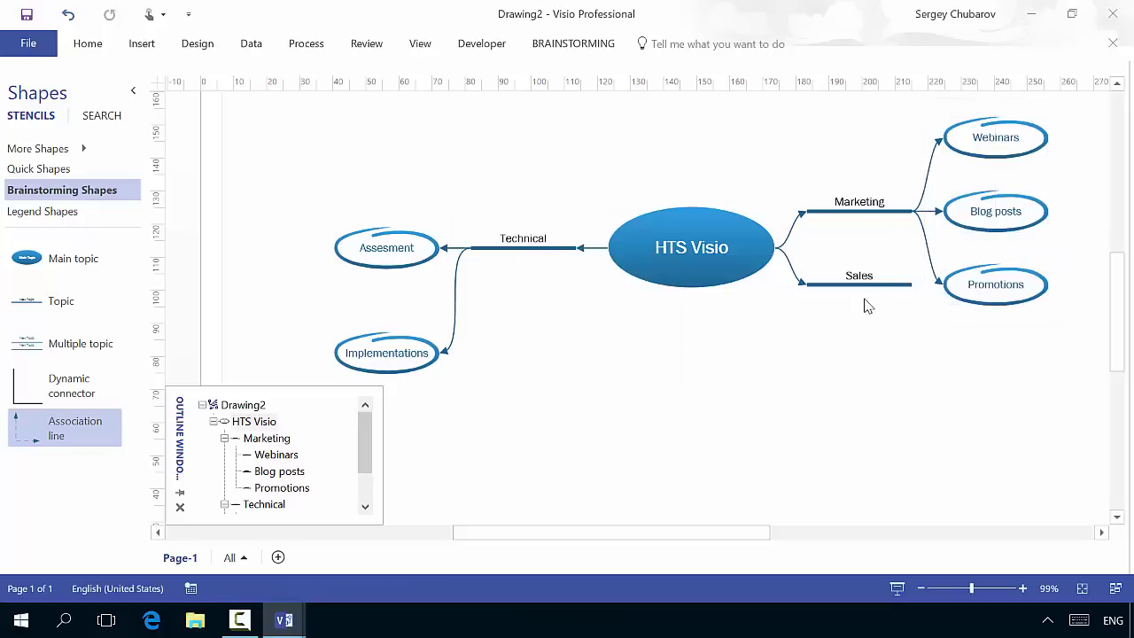
Move the Sales topic well below the Marketing branch and add the subtopics Motivation and Self-education to it in one go.
{"action": "left_click", "coordinate": [866, 302]}
{"action": "left_click_drag", "start_coordinate": [858, 306], "coordinate": [839, 417]}
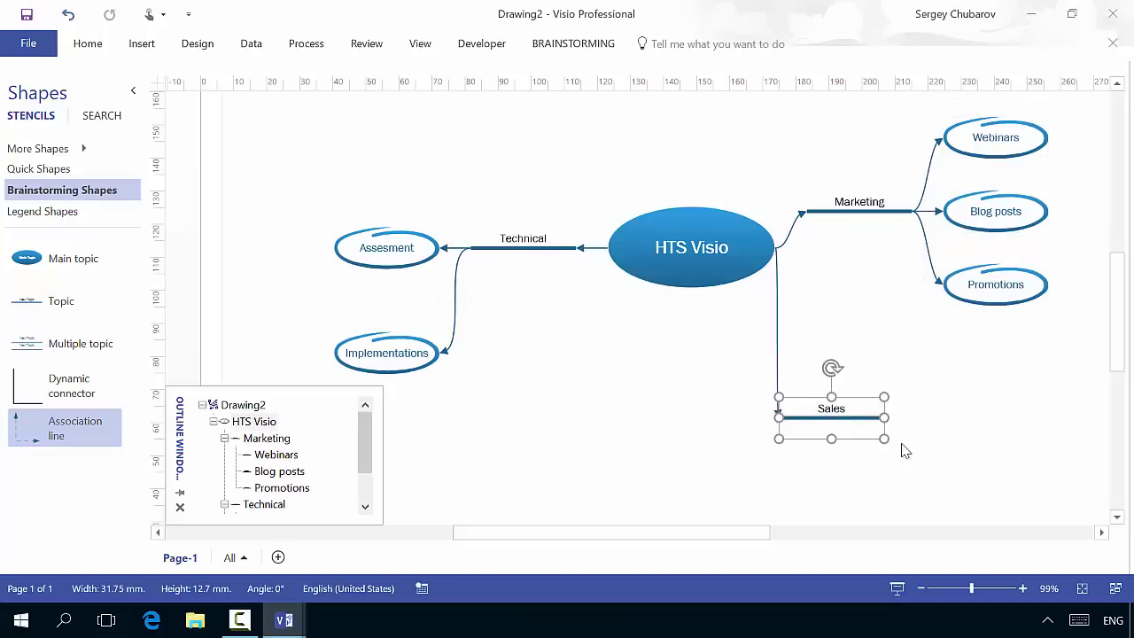
{"action": "right_click", "coordinate": [844, 420]}
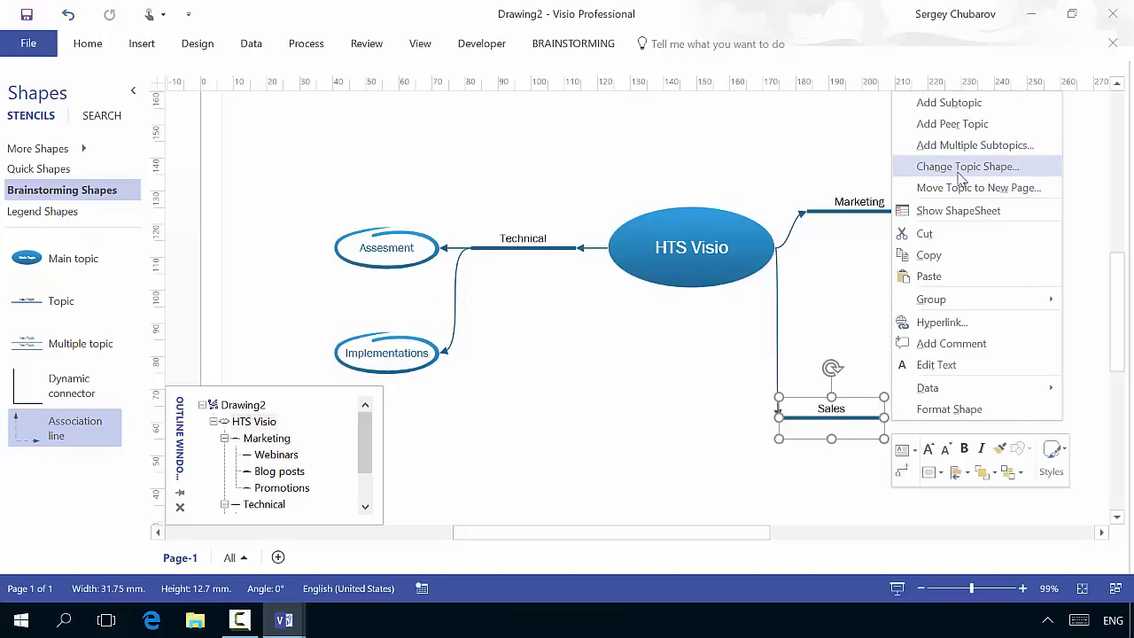
{"action": "left_click", "coordinate": [974, 145]}
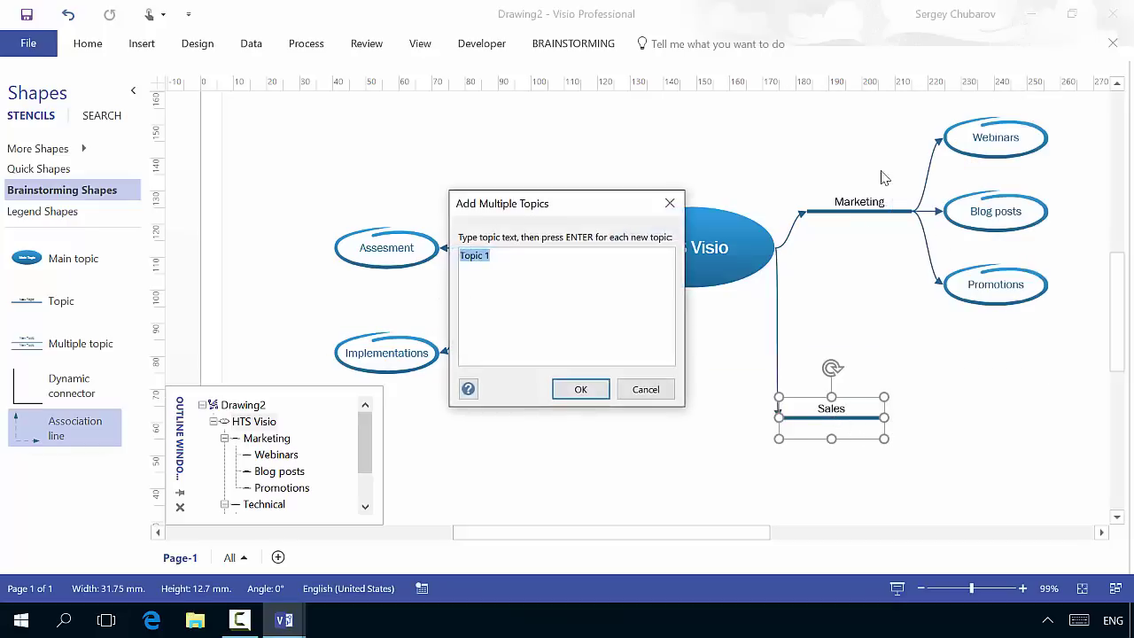
{"action": "type", "text": "Motivation"}
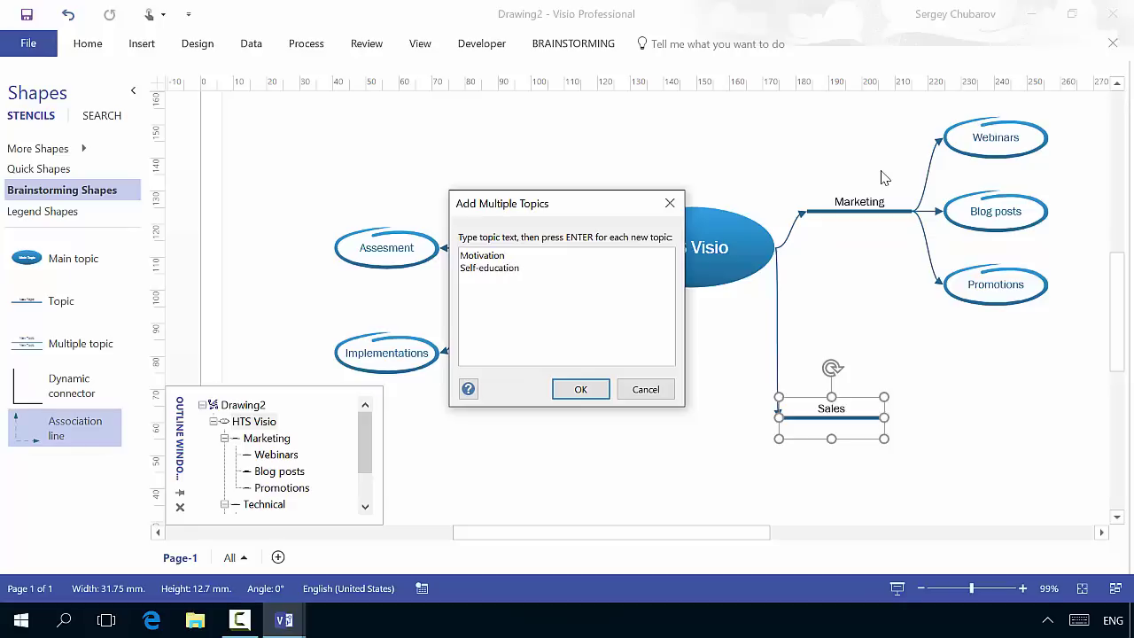
{"action": "left_click", "coordinate": [595, 392]}
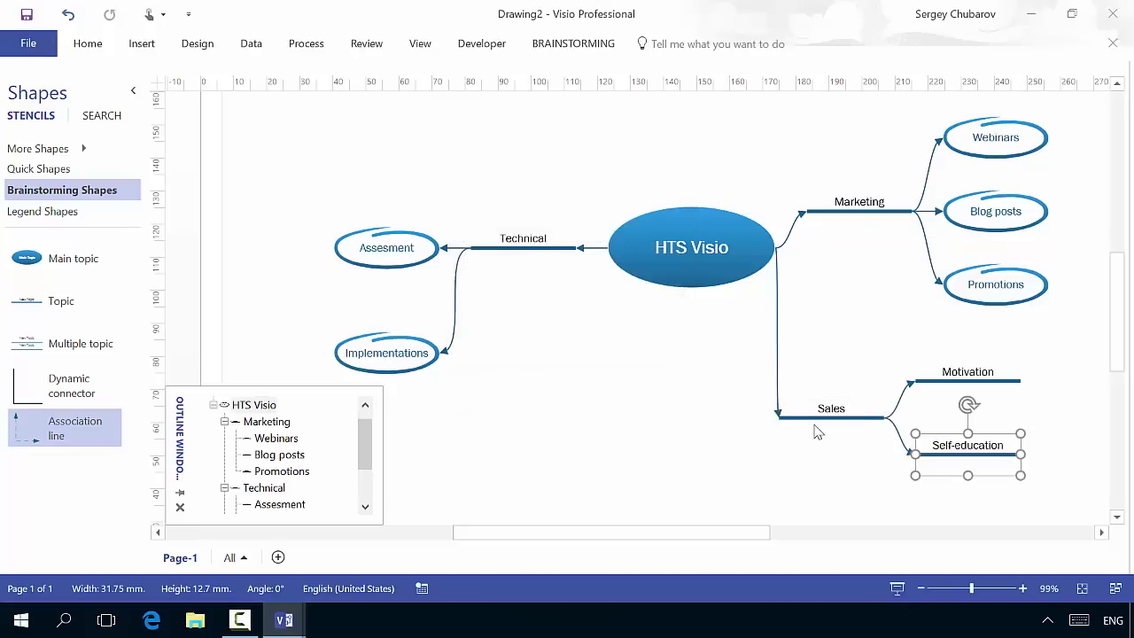
Change the topic shape of Motivation and Self-education to Freehand, then select the HTS Visio main topic.
{"action": "right_click", "coordinate": [971, 383]}
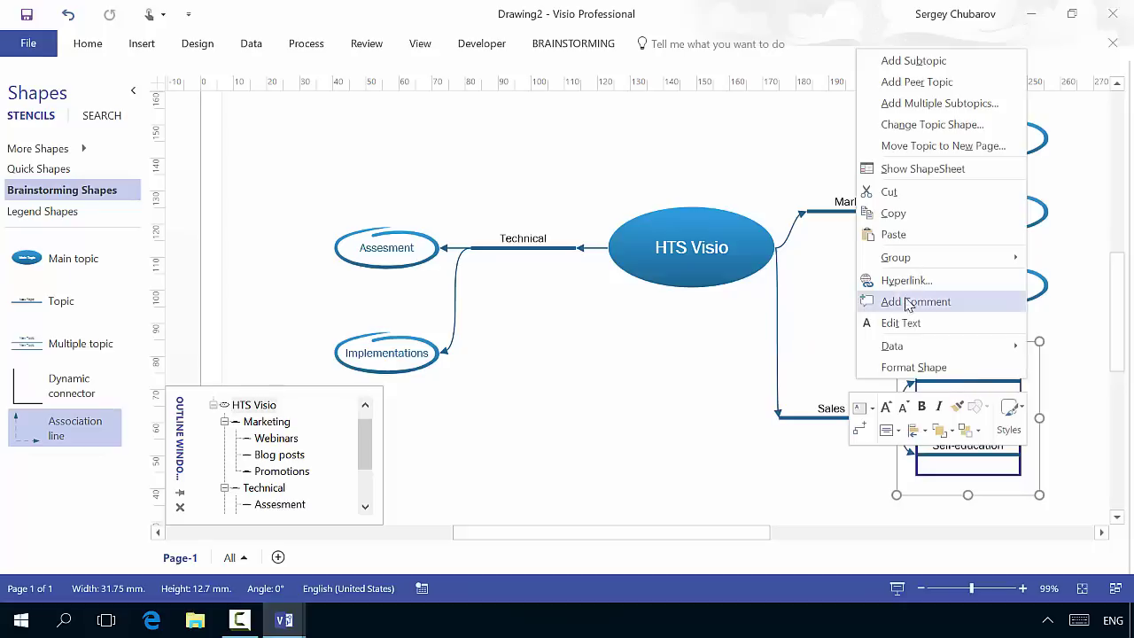
{"action": "left_click", "coordinate": [932, 125]}
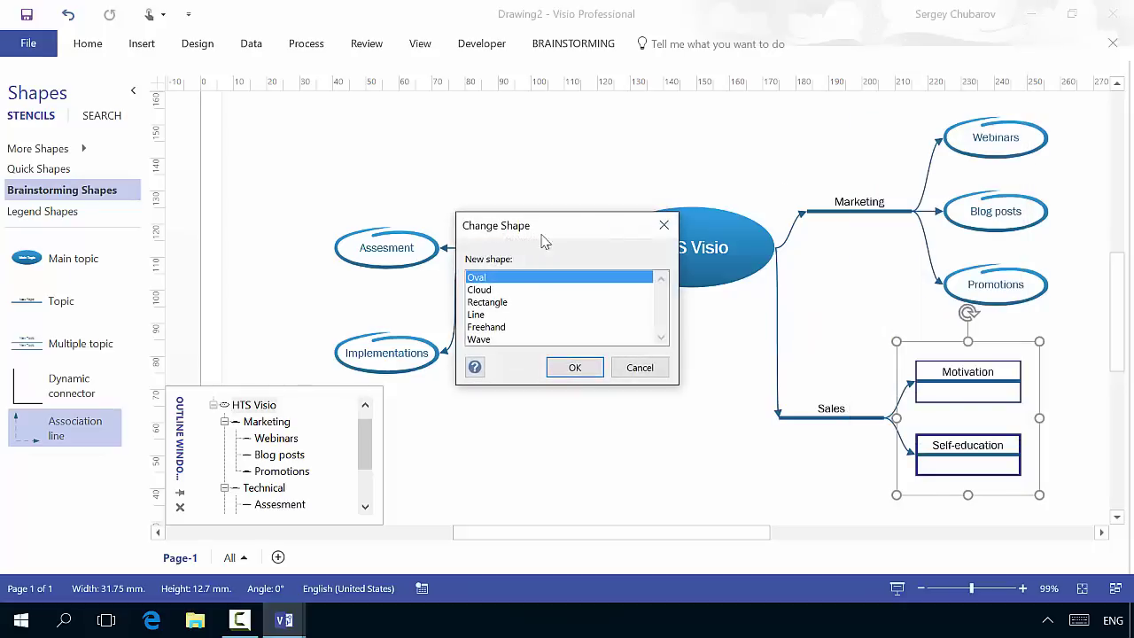
{"action": "left_click", "coordinate": [498, 327]}
{"action": "left_click", "coordinate": [575, 368]}
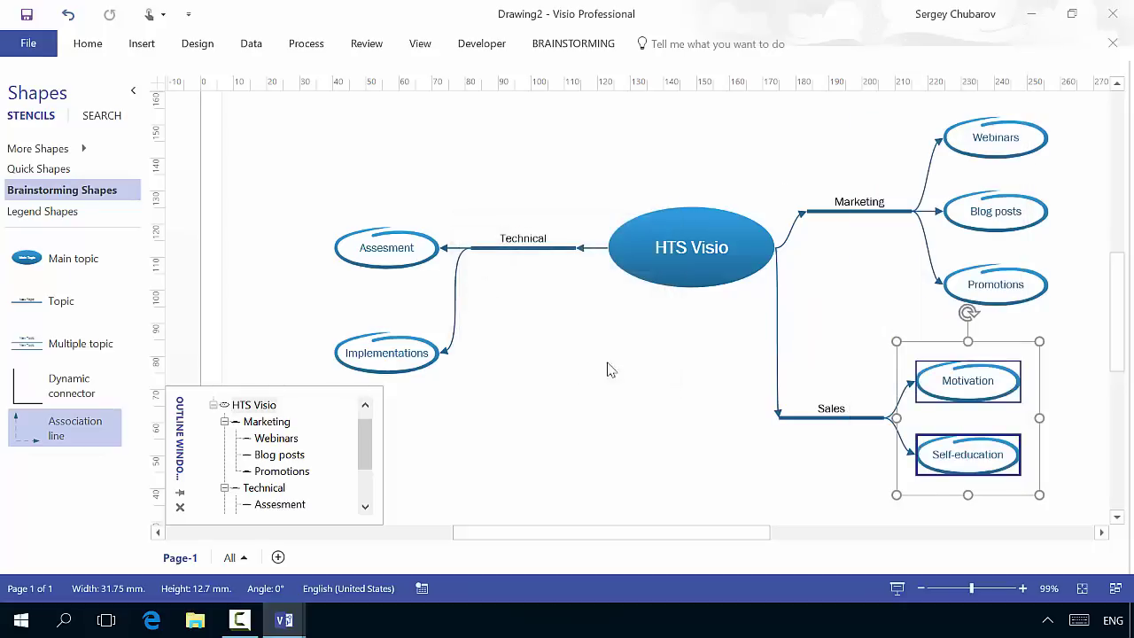
{"action": "left_click", "coordinate": [921, 589]}
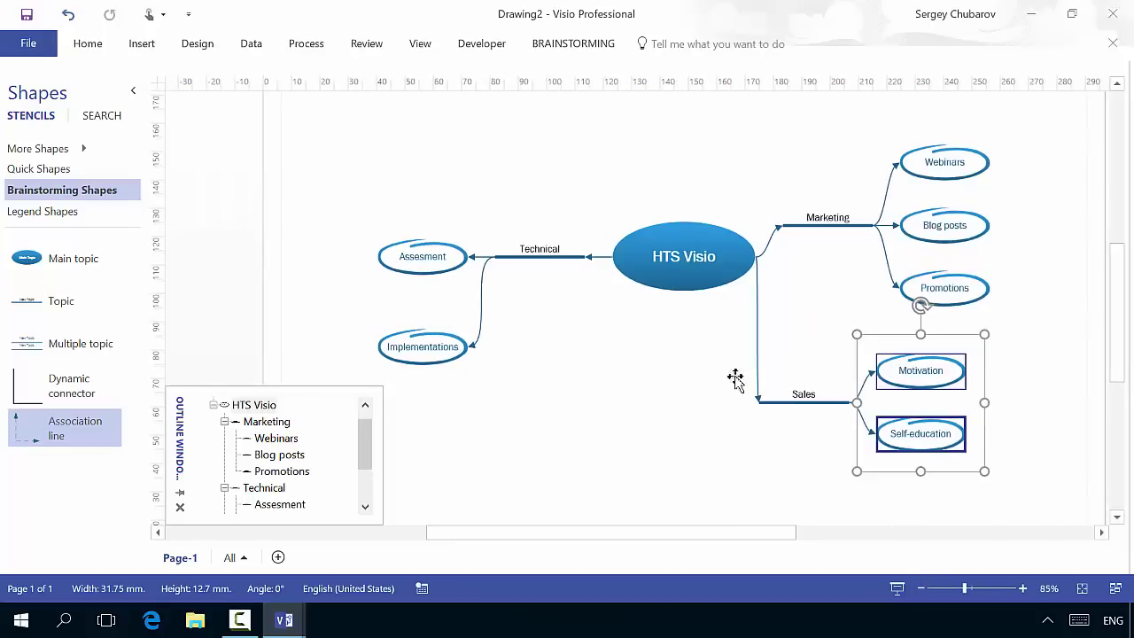
{"action": "left_click", "coordinate": [715, 286]}
{"action": "scroll", "coordinate": [370, 421], "scroll_direction": "up", "scroll_amount": 1}
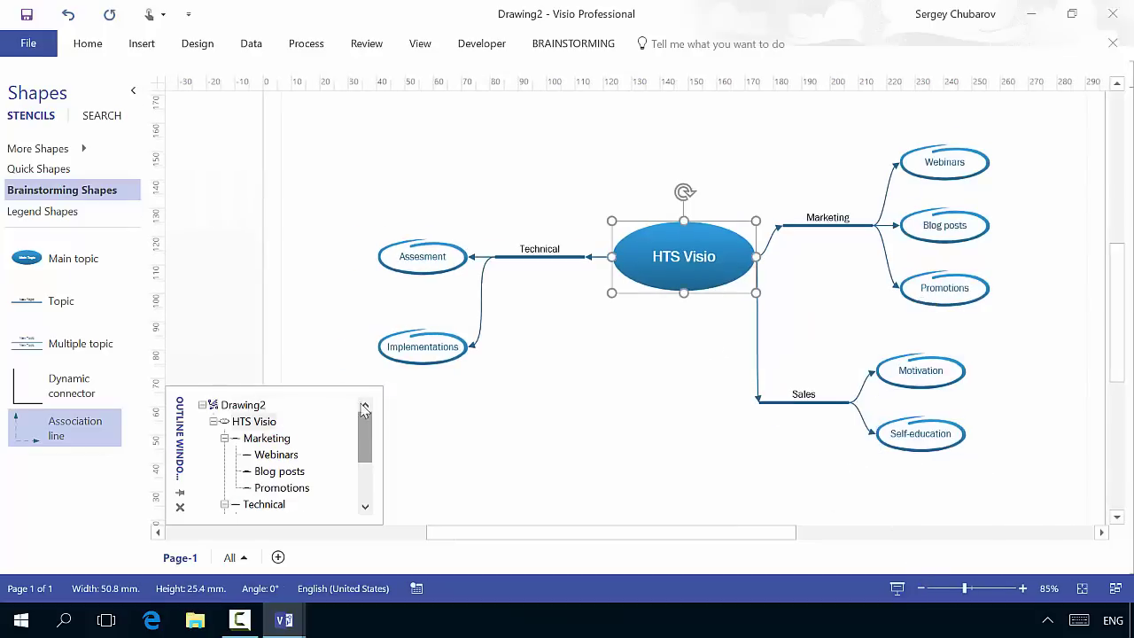
Search the templates for "timeline" and create a new blank drawing from the Timeline template in metric units.
{"action": "left_click", "coordinate": [38, 52]}
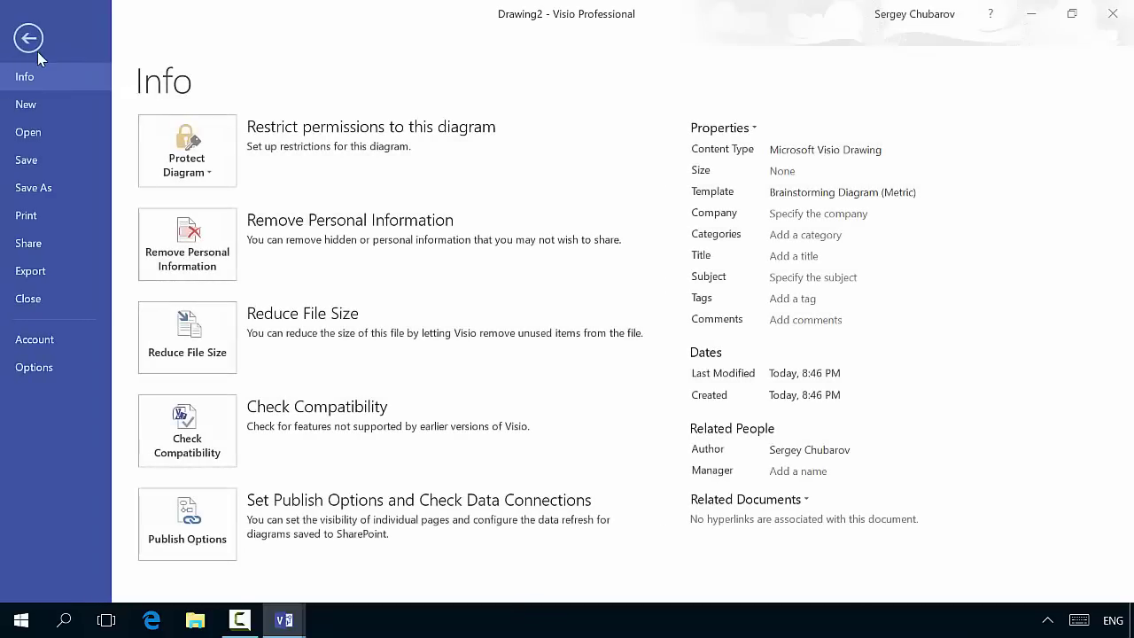
{"action": "left_click", "coordinate": [24, 107]}
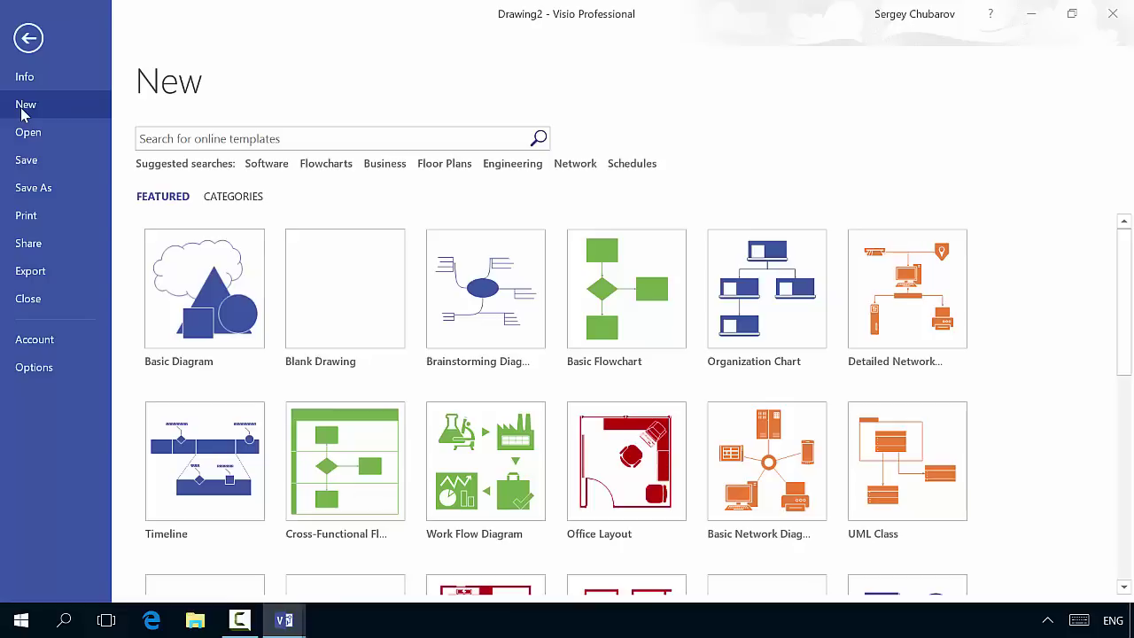
{"action": "left_click", "coordinate": [195, 144]}
{"action": "type", "text": "timeline"}
{"action": "key", "text": "Return"}
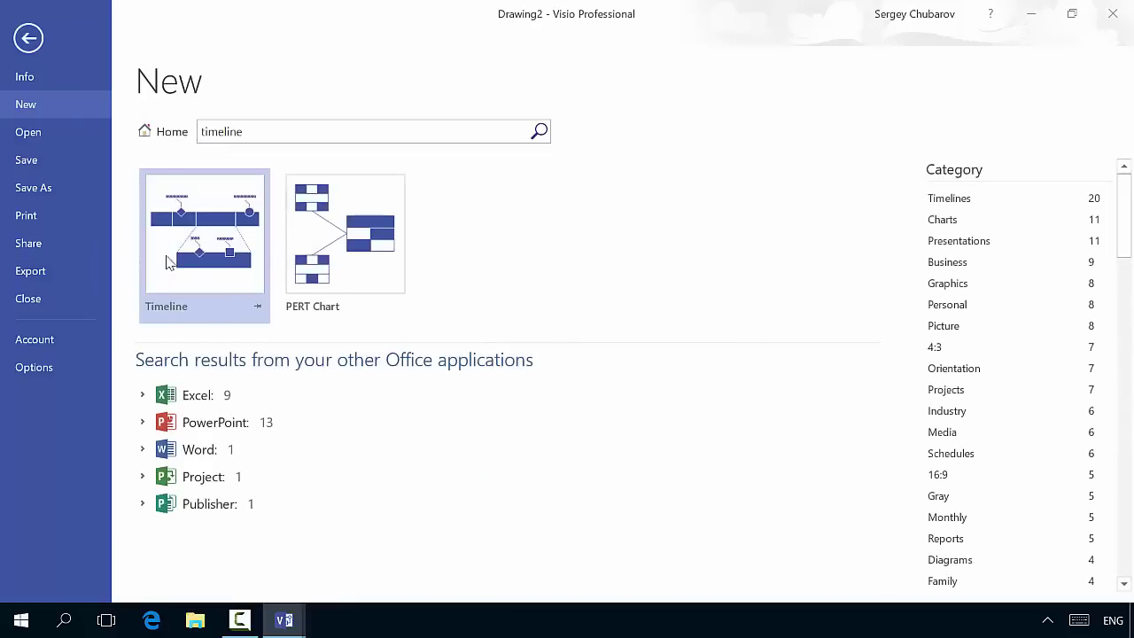
{"action": "left_click", "coordinate": [205, 255]}
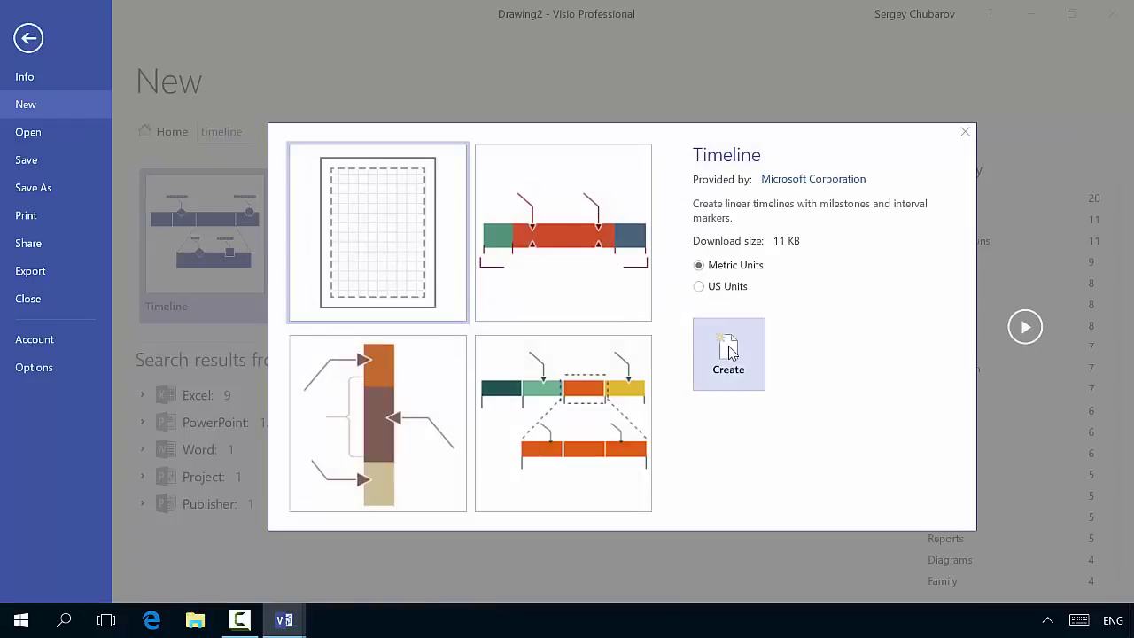
{"action": "left_click", "coordinate": [729, 357]}
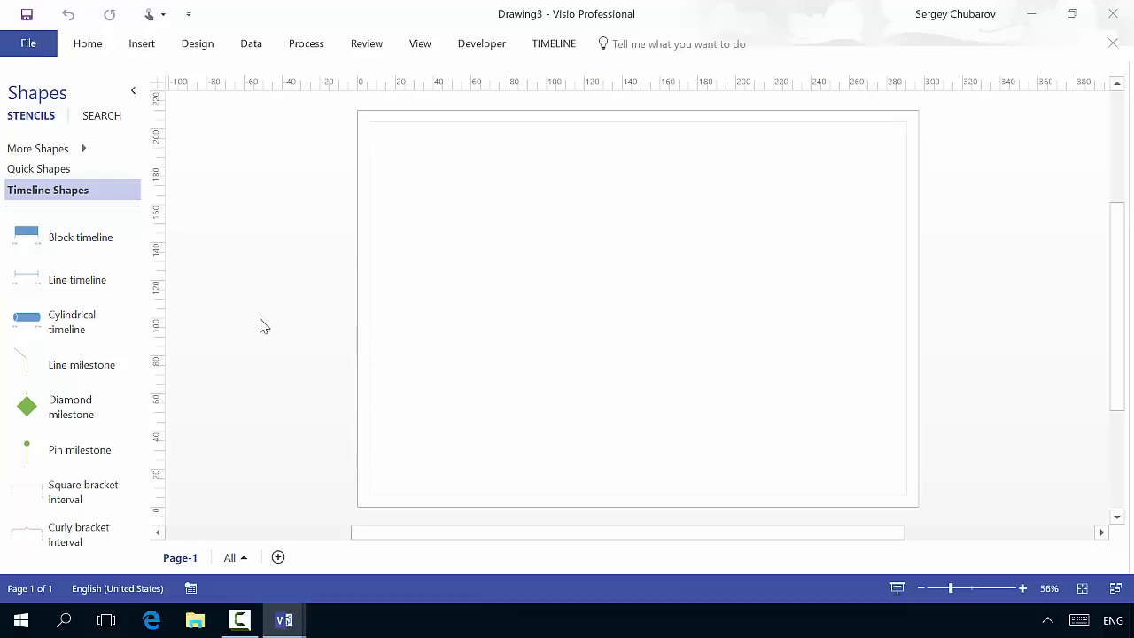
Place a Block timeline across the upper half of the page, starting 5/1/2016 and finishing 7/1/2016.
{"action": "left_click_drag", "start_coordinate": [62, 247], "coordinate": [651, 251]}
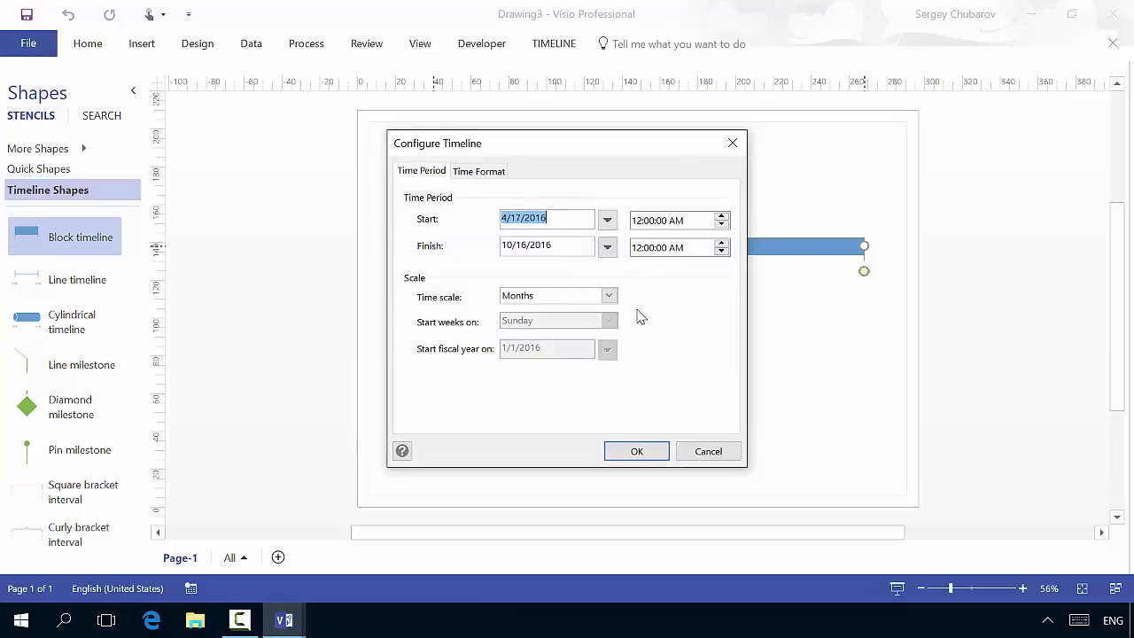
{"action": "left_click", "coordinate": [608, 221]}
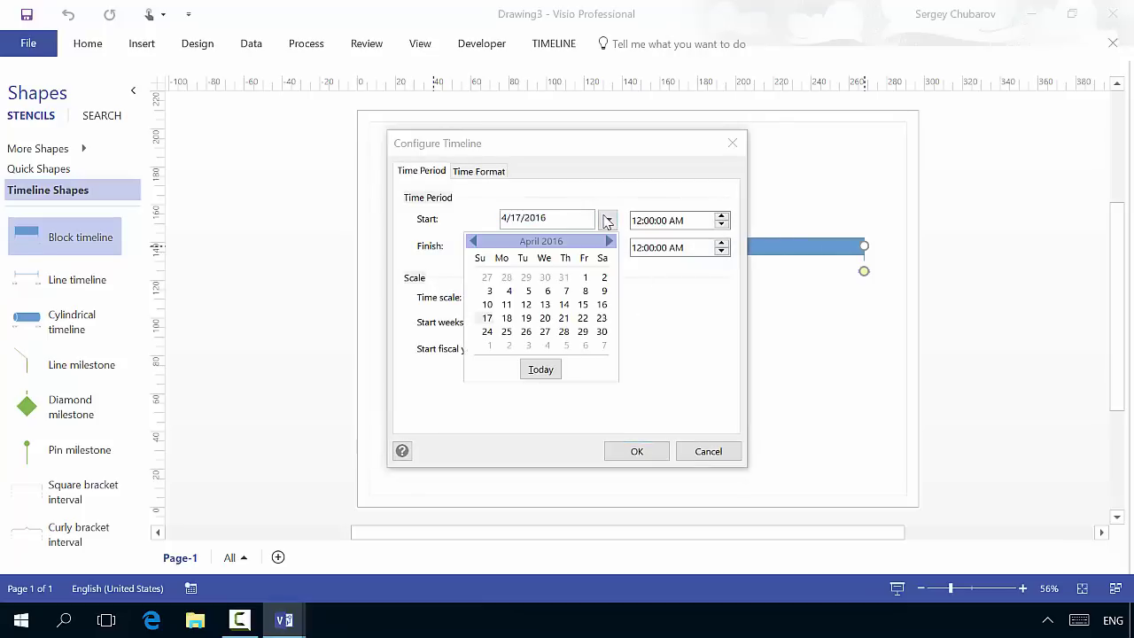
{"action": "left_click", "coordinate": [488, 345]}
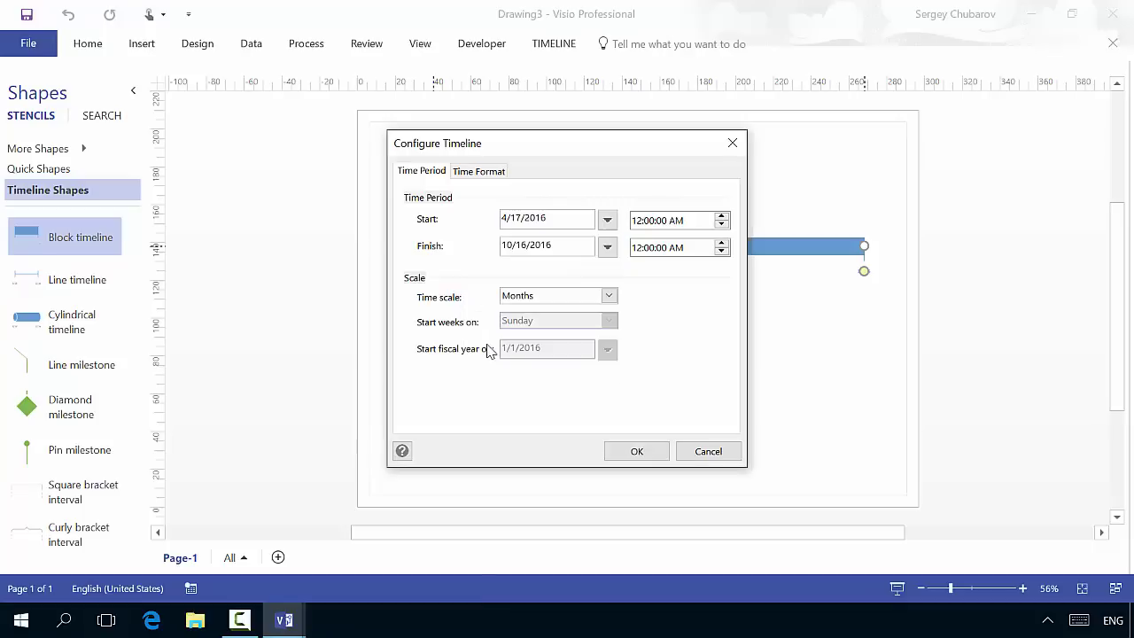
{"action": "left_click", "coordinate": [607, 246]}
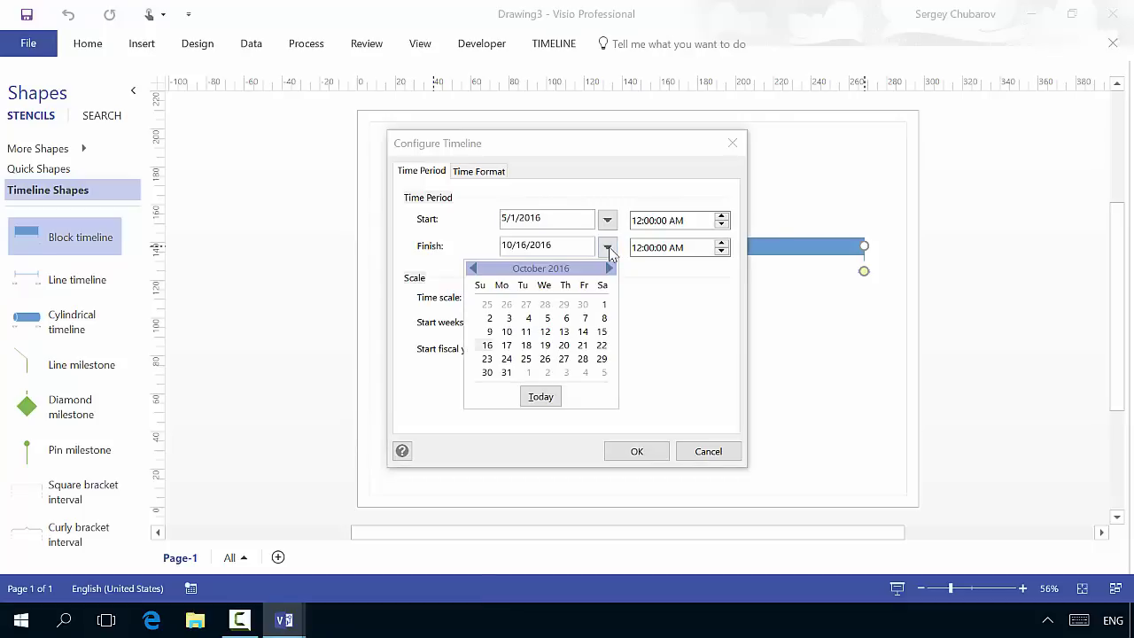
{"action": "left_click", "coordinate": [473, 269]}
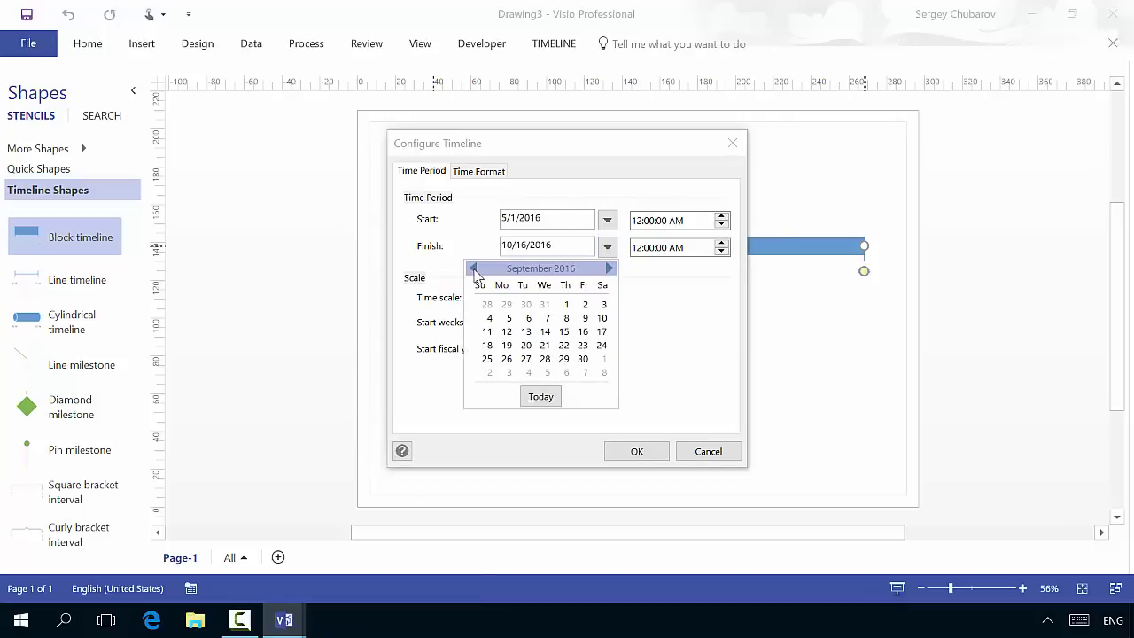
{"action": "left_click", "coordinate": [473, 268]}
{"action": "left_click", "coordinate": [474, 268]}
{"action": "left_click", "coordinate": [474, 269]}
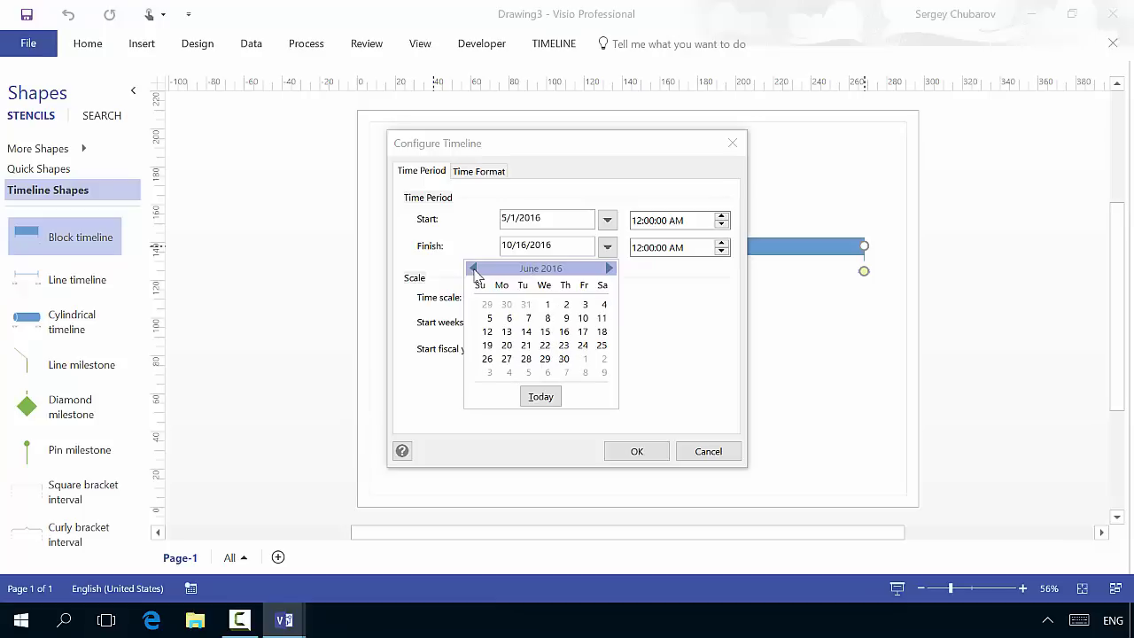
{"action": "left_click", "coordinate": [584, 358]}
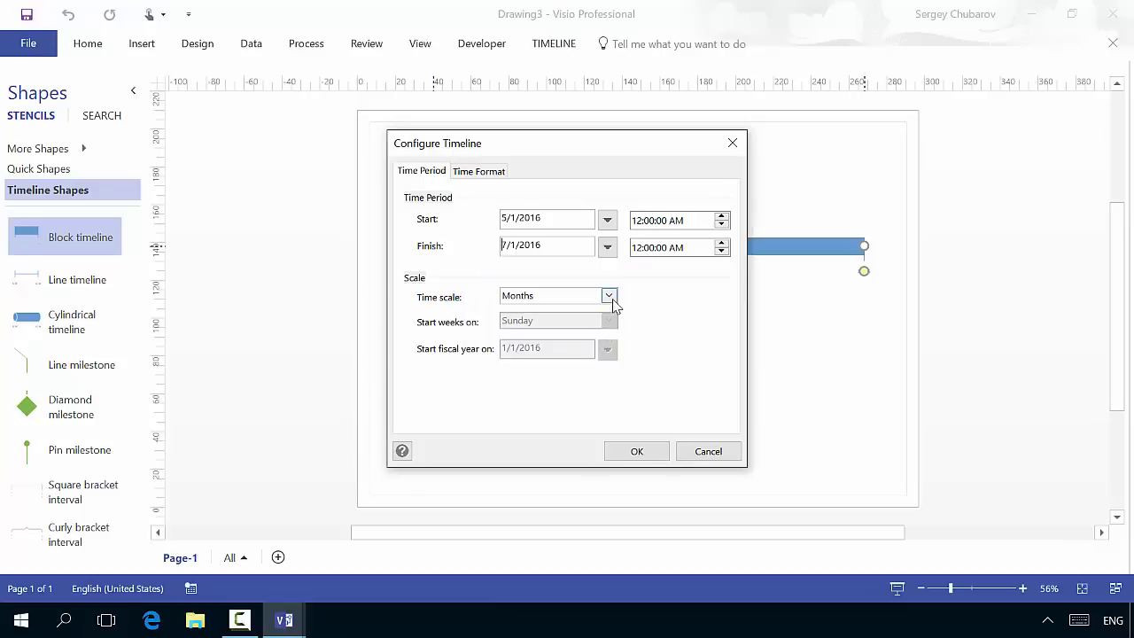
{"action": "left_click", "coordinate": [637, 452]}
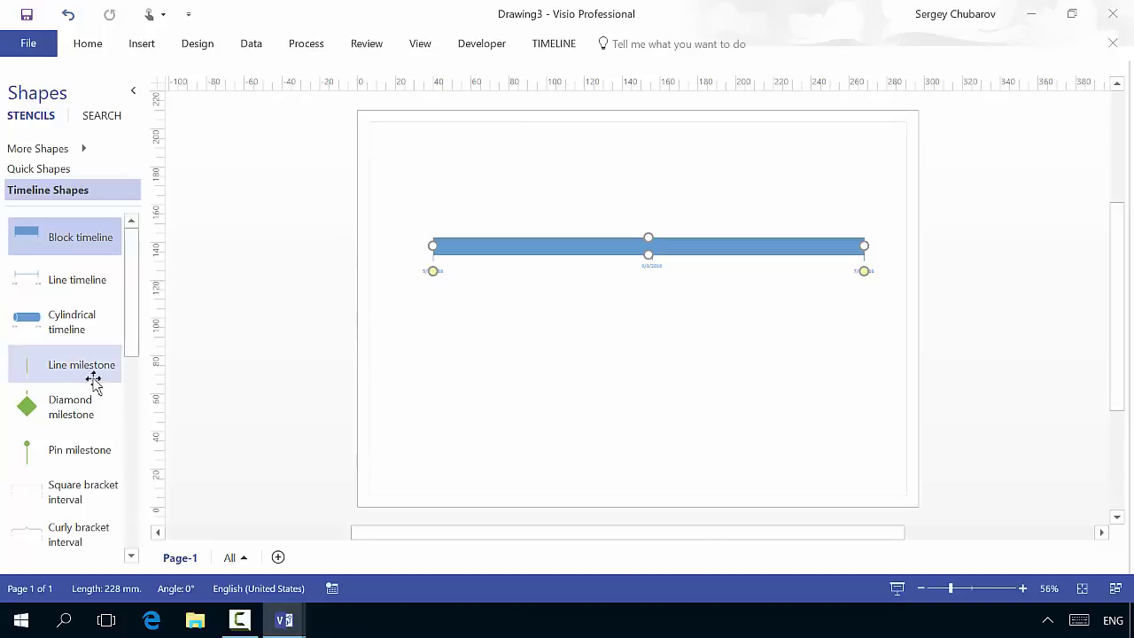
Add a Line milestone at the middle of the timeline, dated 6/1/2016 and described as "SQL Server 2016 GA".
{"action": "left_click_drag", "start_coordinate": [91, 375], "coordinate": [651, 253]}
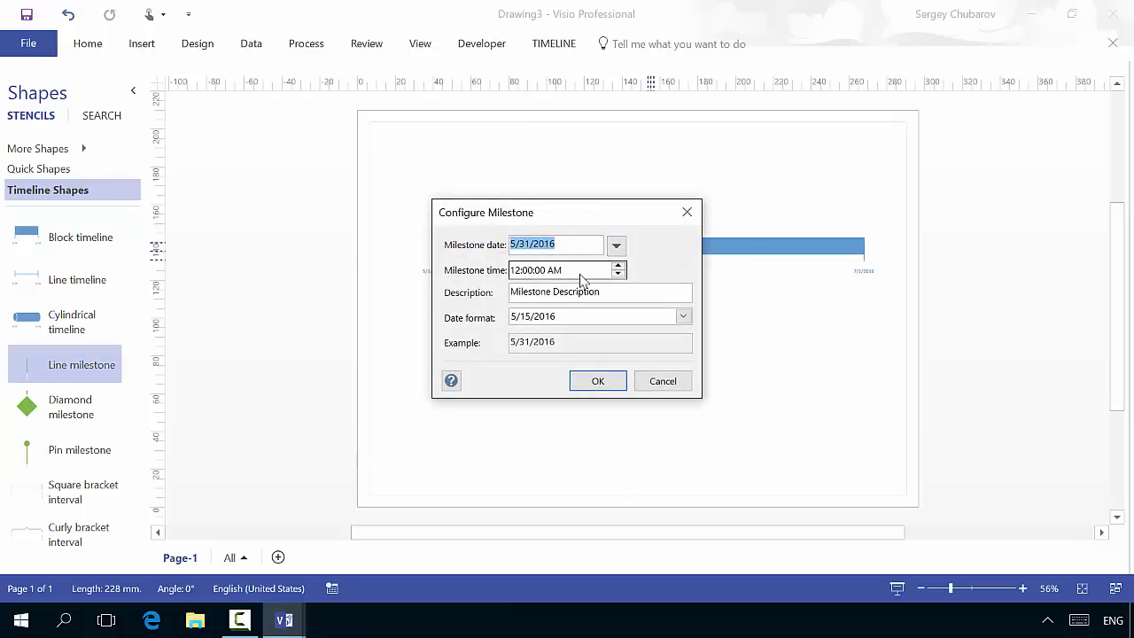
{"action": "left_click", "coordinate": [615, 246]}
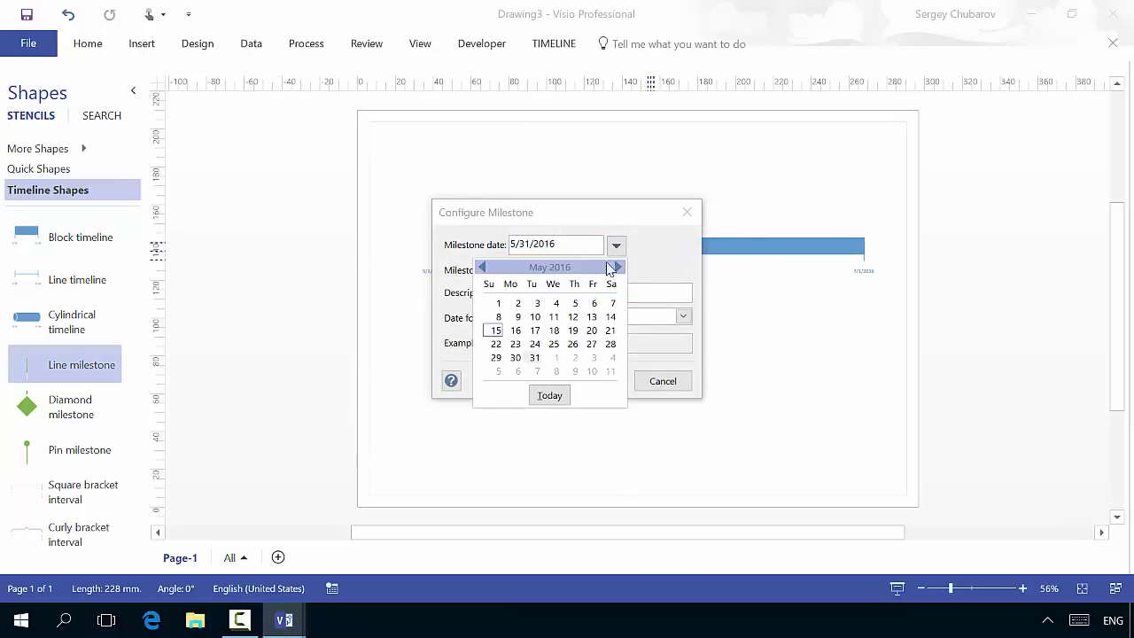
{"action": "left_click", "coordinate": [555, 358]}
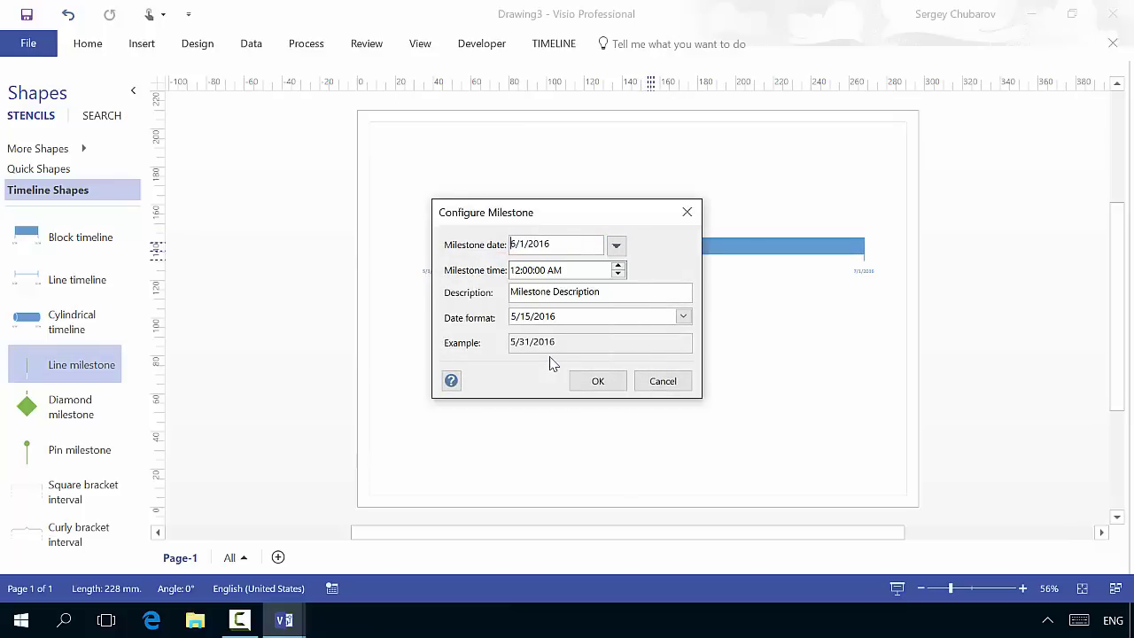
{"action": "left_click_drag", "start_coordinate": [619, 293], "coordinate": [492, 295]}
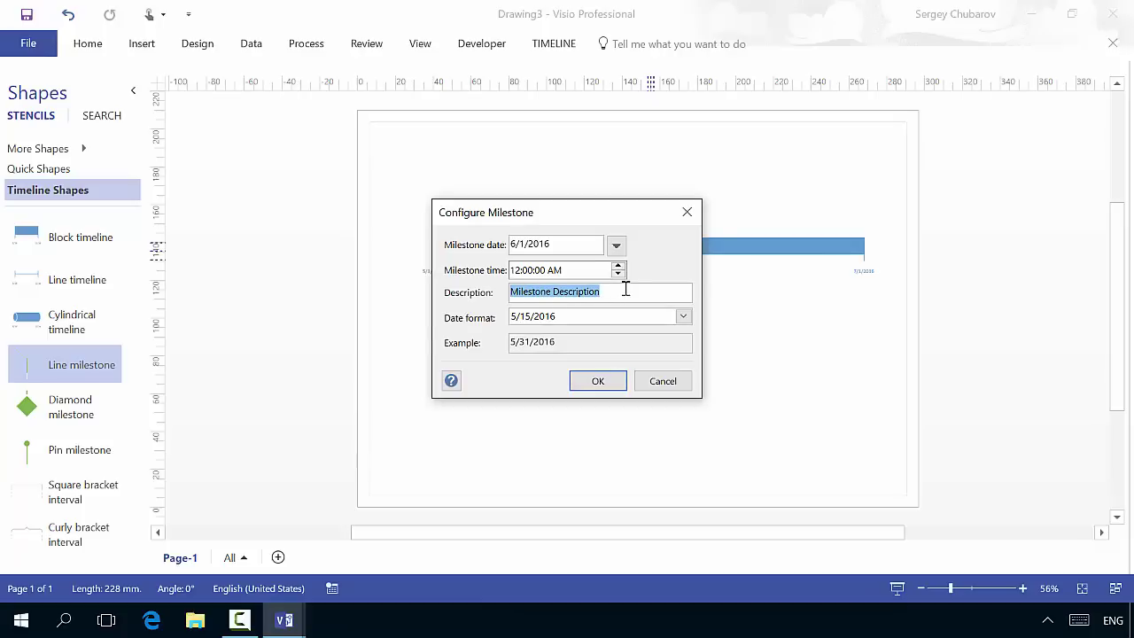
{"action": "type", "text": "SQL S"}
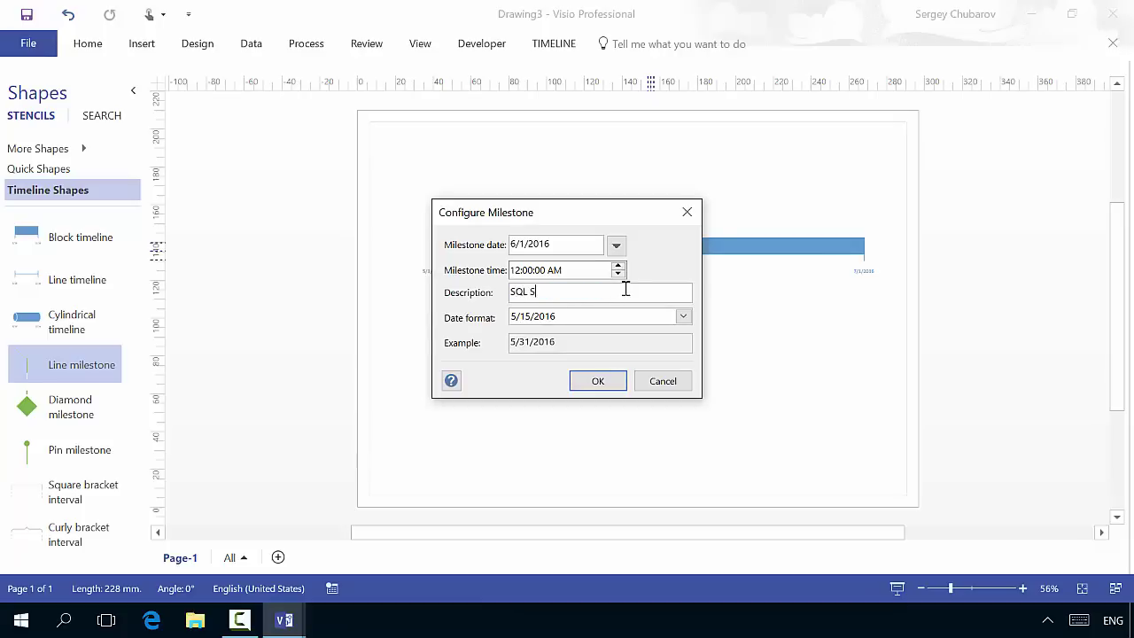
{"action": "type", "text": "erver 2016 GA"}
{"action": "left_click", "coordinate": [603, 386]}
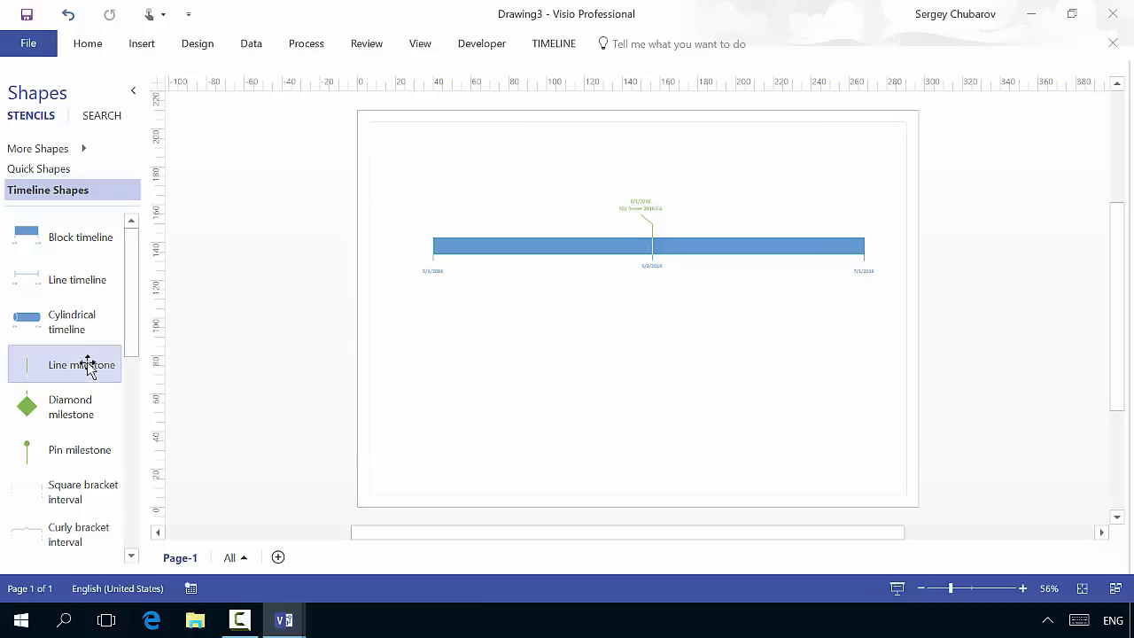
Add a Line milestone near the start of the timeline at 5/8/2016 with the description "Start testing".
{"action": "left_click_drag", "start_coordinate": [83, 365], "coordinate": [483, 243]}
{"action": "left_click_drag", "start_coordinate": [620, 293], "coordinate": [481, 292]}
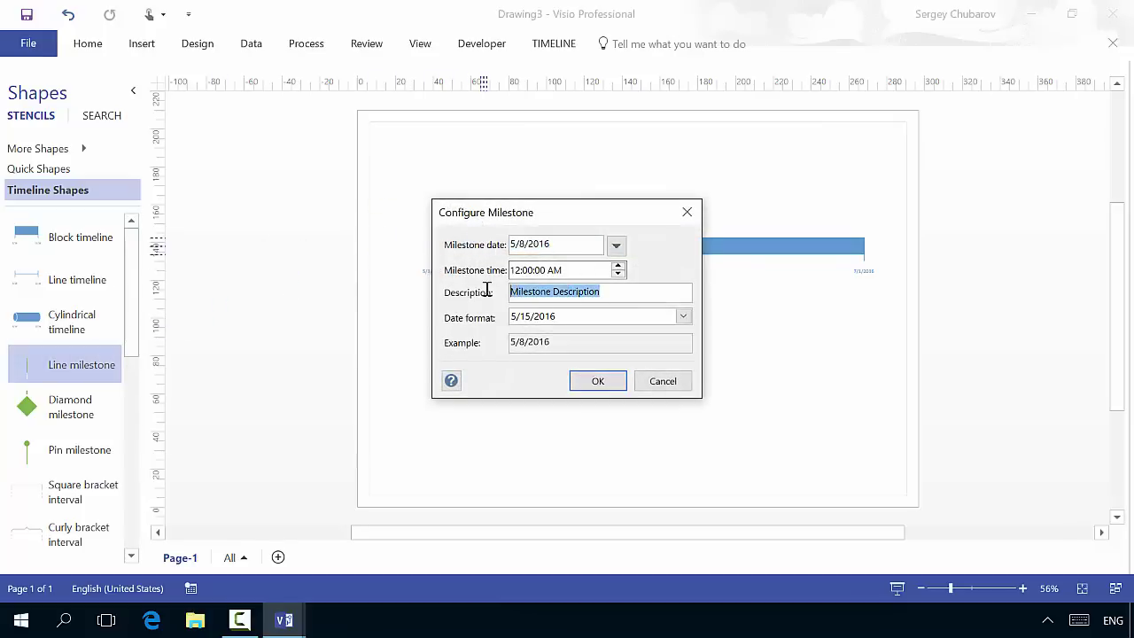
{"action": "type", "text": "Start testing"}
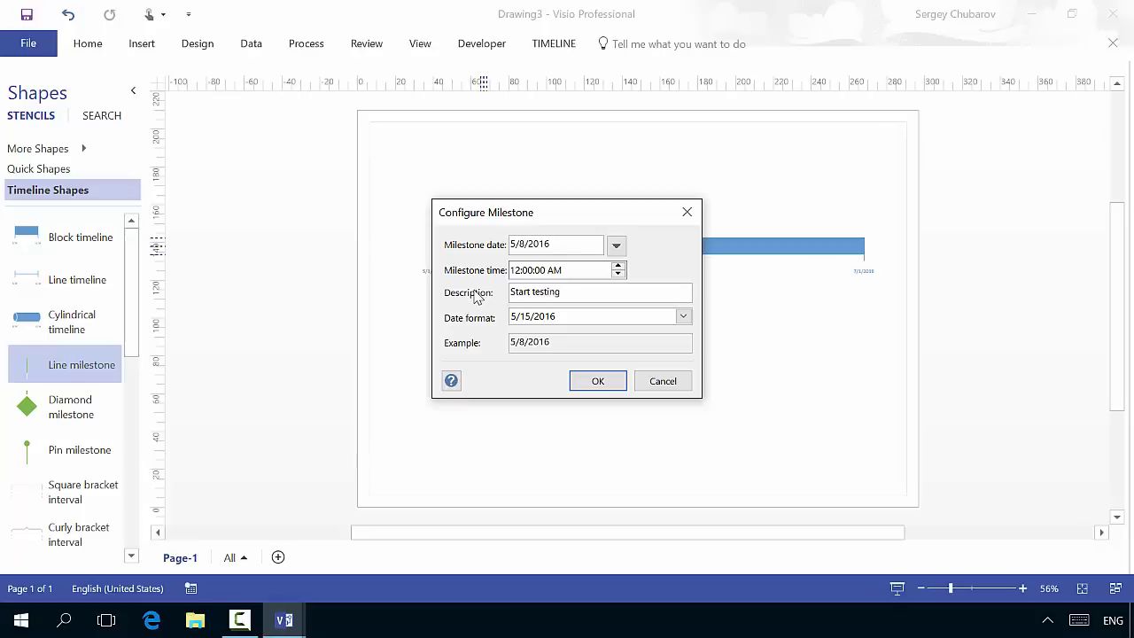
{"action": "key", "text": "Return"}
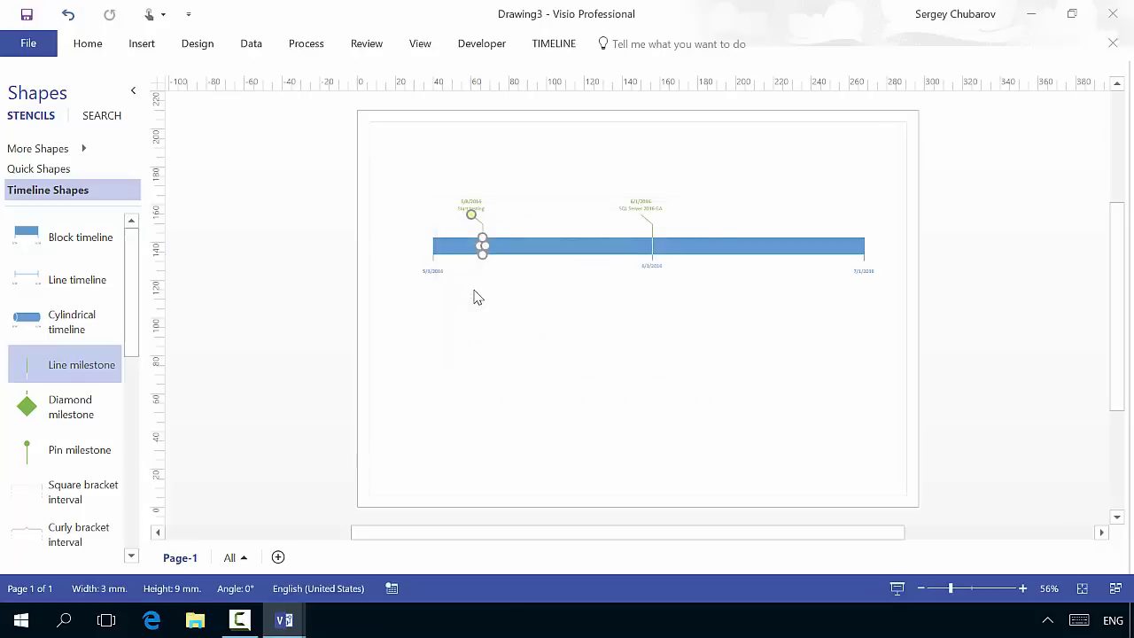
Add a Line milestone between the two existing milestones, dated 5/18/2016 and described as "Compatibility testing".
{"action": "left_click", "coordinate": [559, 334]}
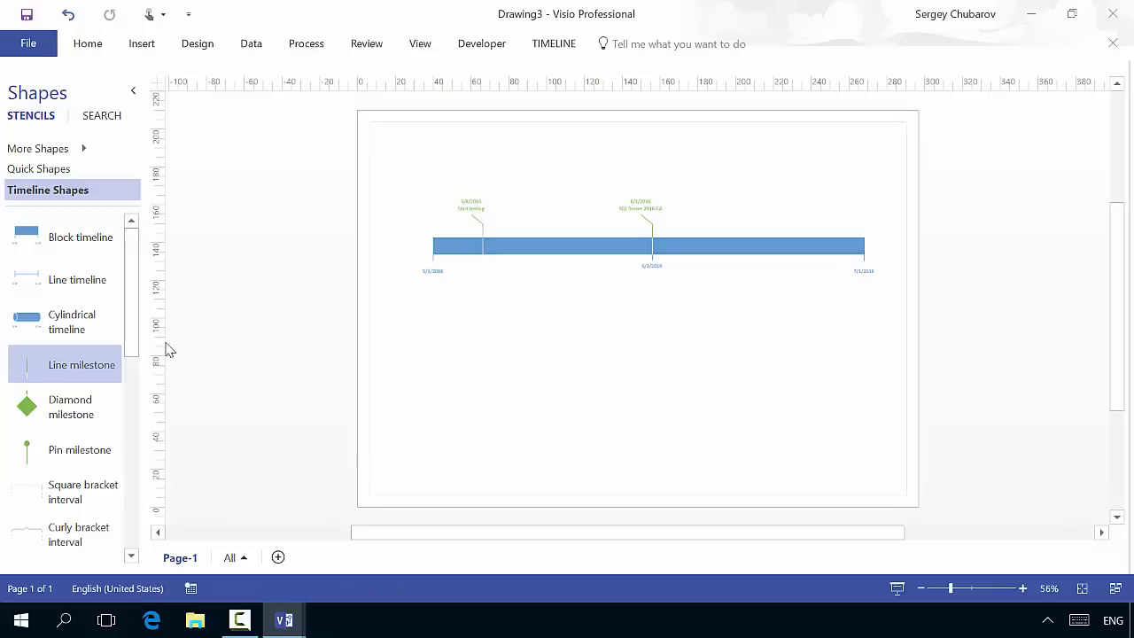
{"action": "left_click_drag", "start_coordinate": [65, 364], "coordinate": [559, 249]}
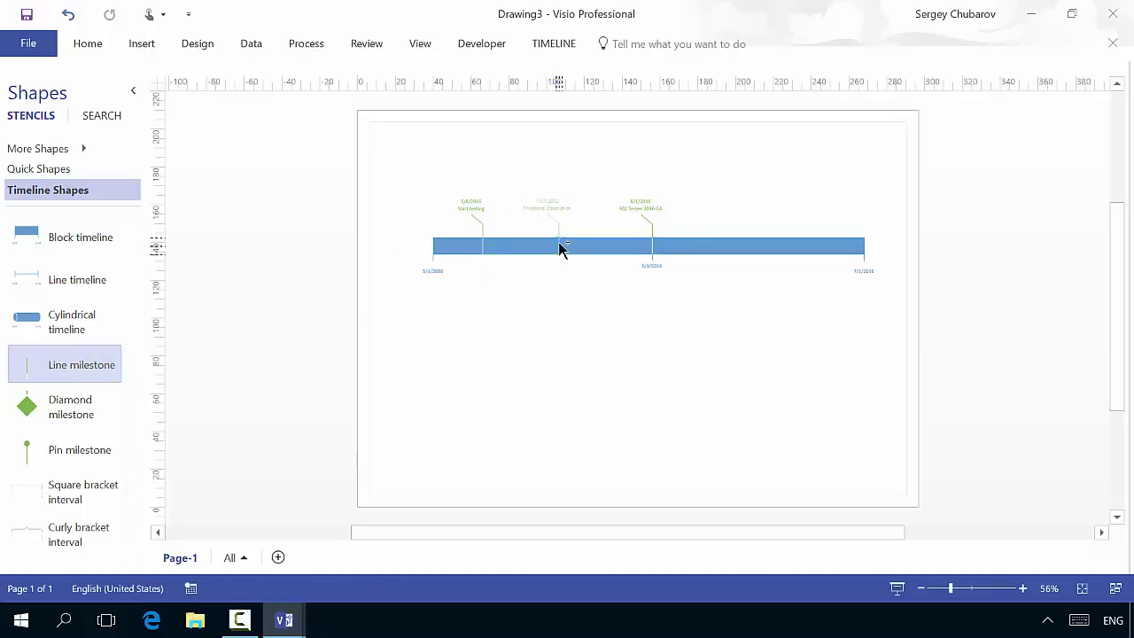
{"action": "left_click", "coordinate": [602, 291]}
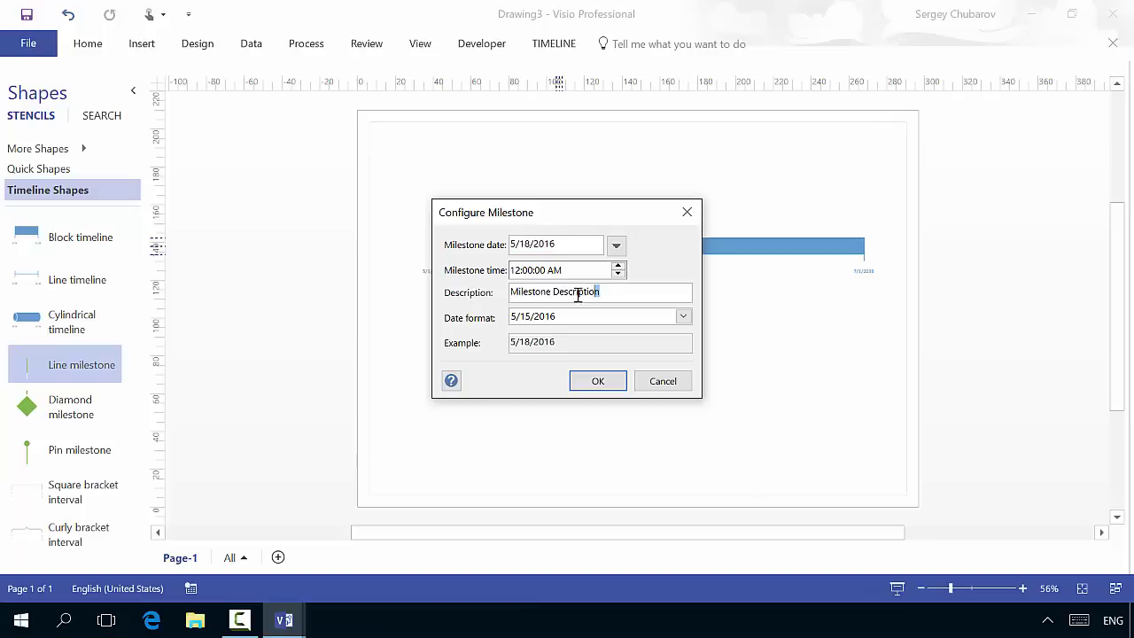
{"action": "left_click_drag", "start_coordinate": [571, 291], "coordinate": [497, 292]}
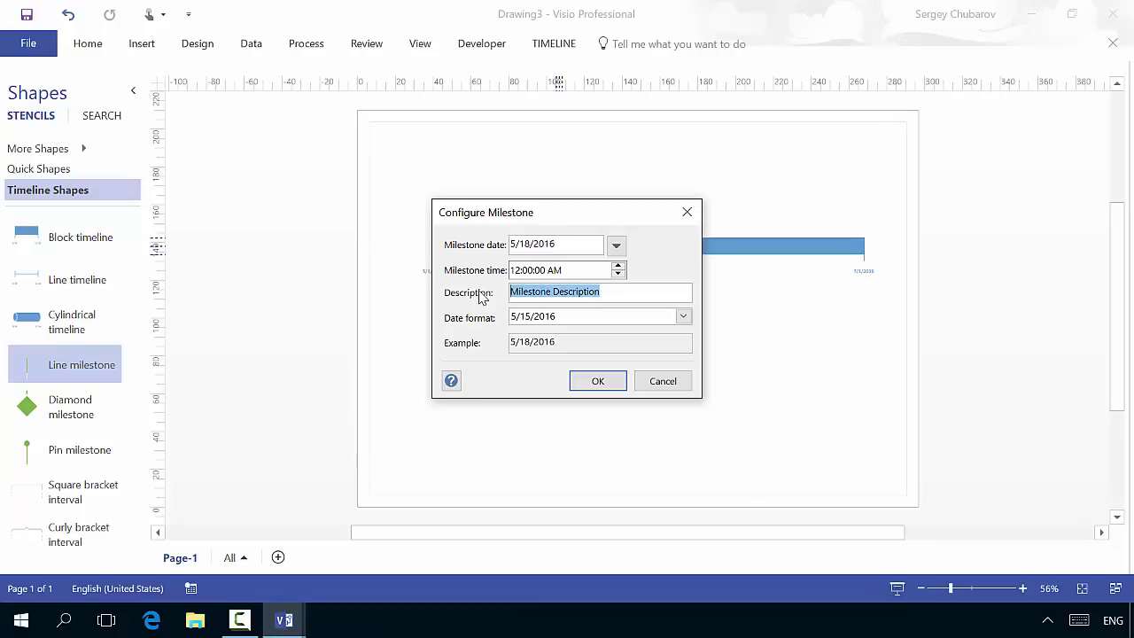
{"action": "type", "text": "Compa"}
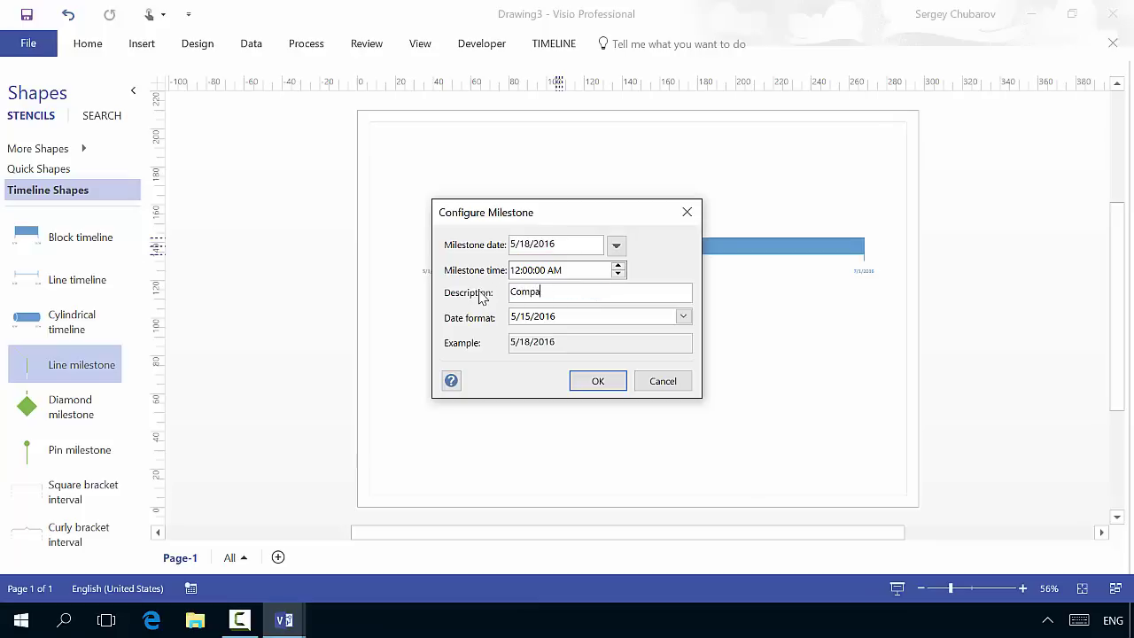
{"action": "type", "text": "tibilty testing"}
{"action": "key", "text": "Return"}
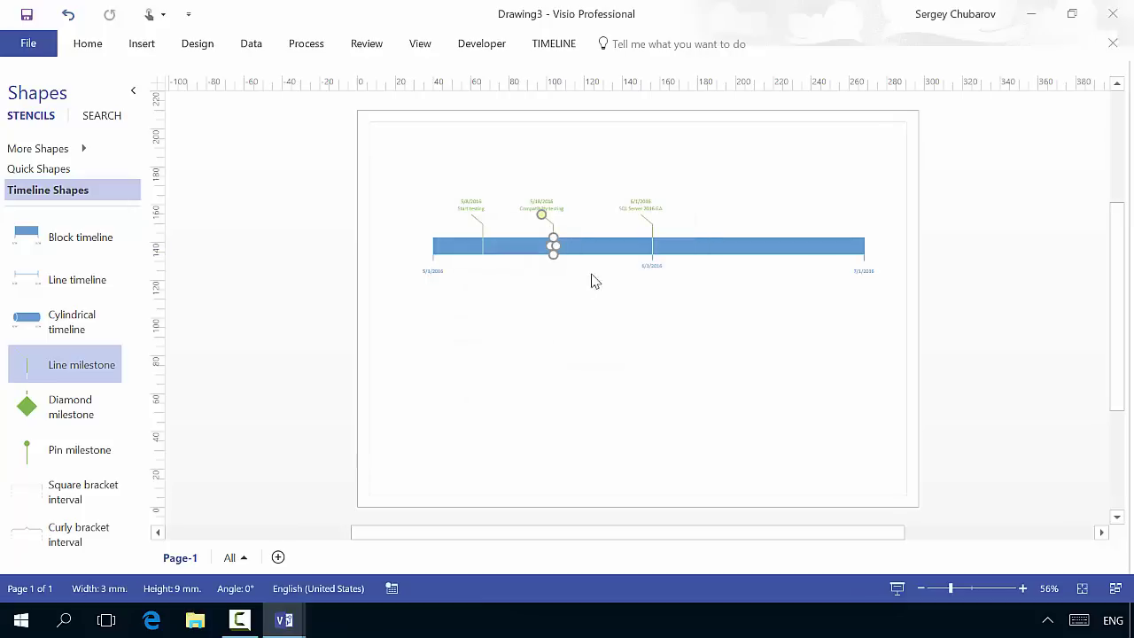
Add a Line milestone dated 6/4/2016 and described as "Start piloting", and shift its label clear of the SQL Server 2016 GA label.
{"action": "left_click", "coordinate": [609, 345]}
{"action": "left_click_drag", "start_coordinate": [57, 372], "coordinate": [680, 250]}
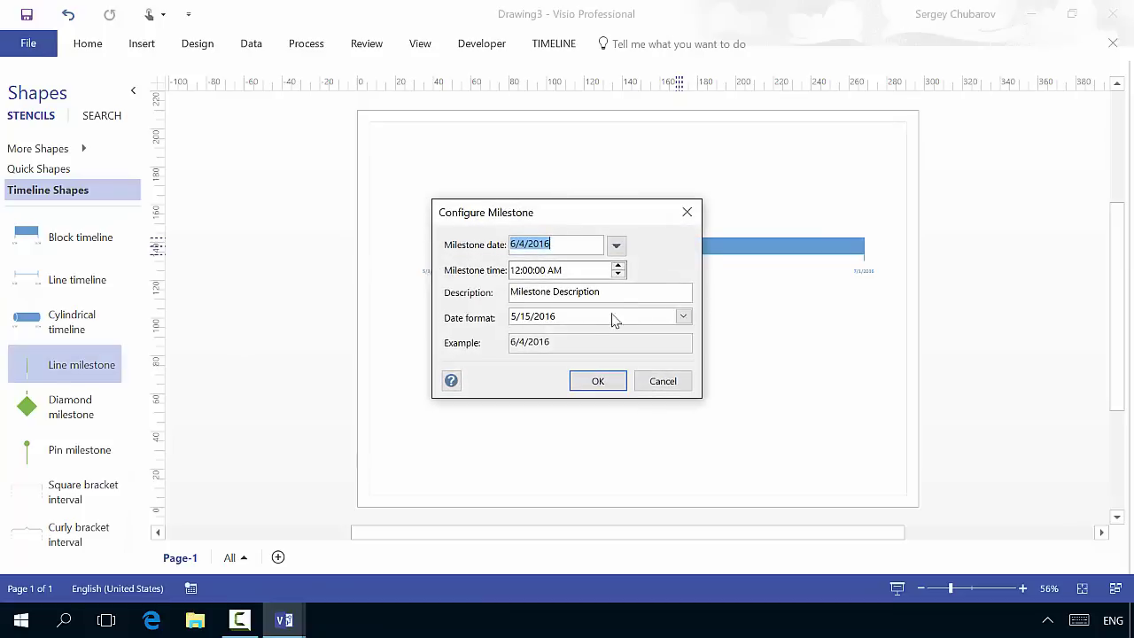
{"action": "left_click_drag", "start_coordinate": [620, 293], "coordinate": [375, 289]}
{"action": "type", "text": "S"}
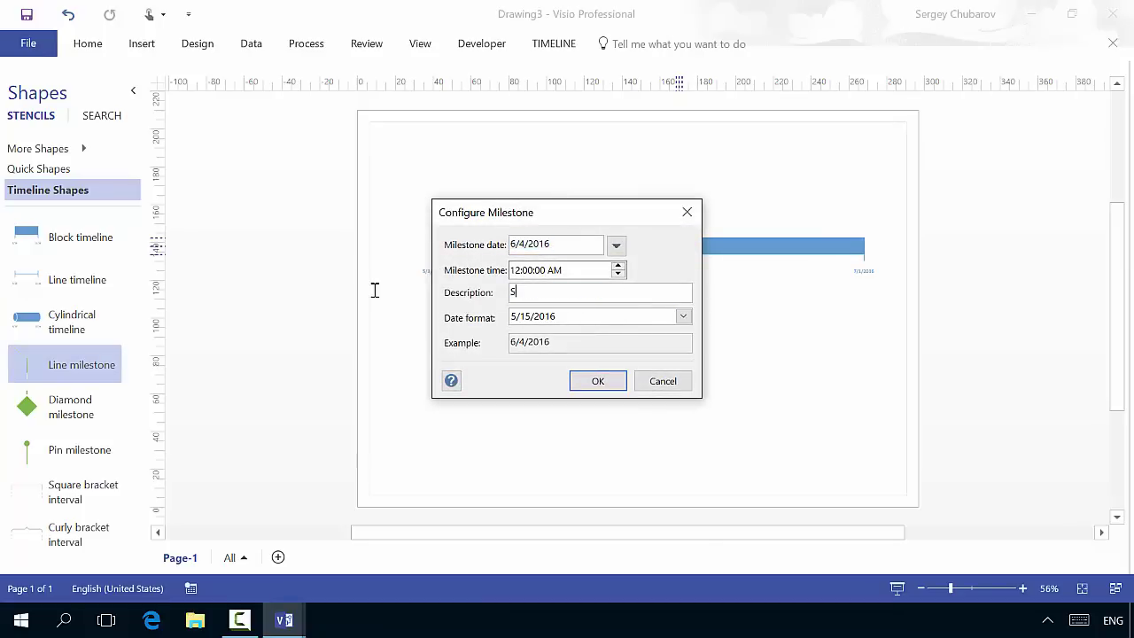
{"action": "type", "text": "tart piloting"}
{"action": "key", "text": "Return"}
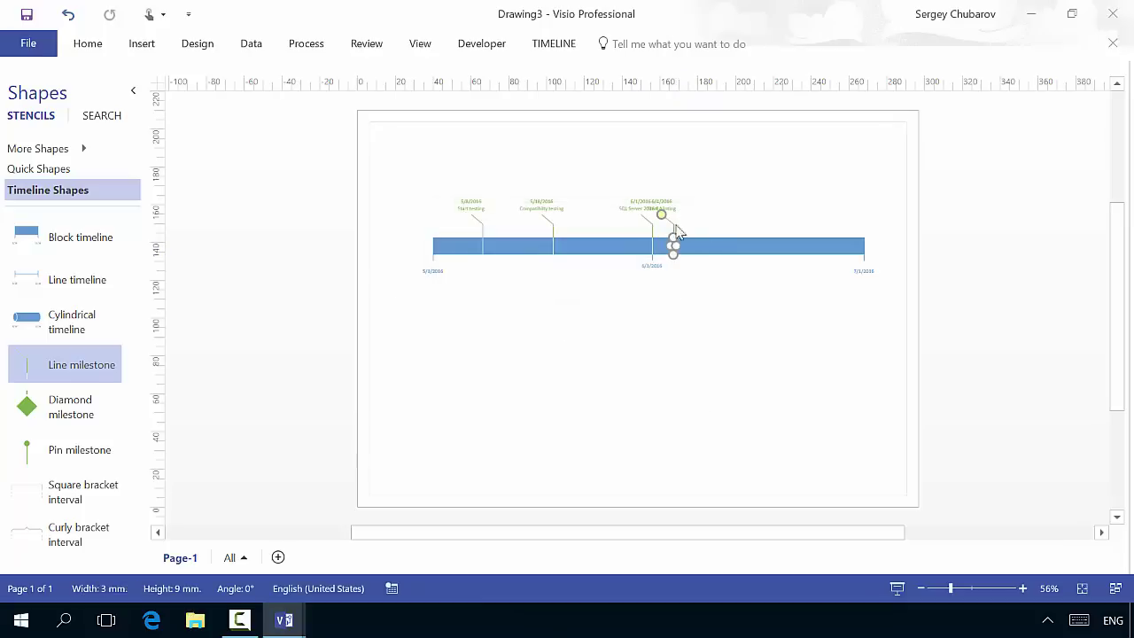
{"action": "left_click_drag", "start_coordinate": [669, 220], "coordinate": [686, 223]}
{"action": "left_click", "coordinate": [646, 331]}
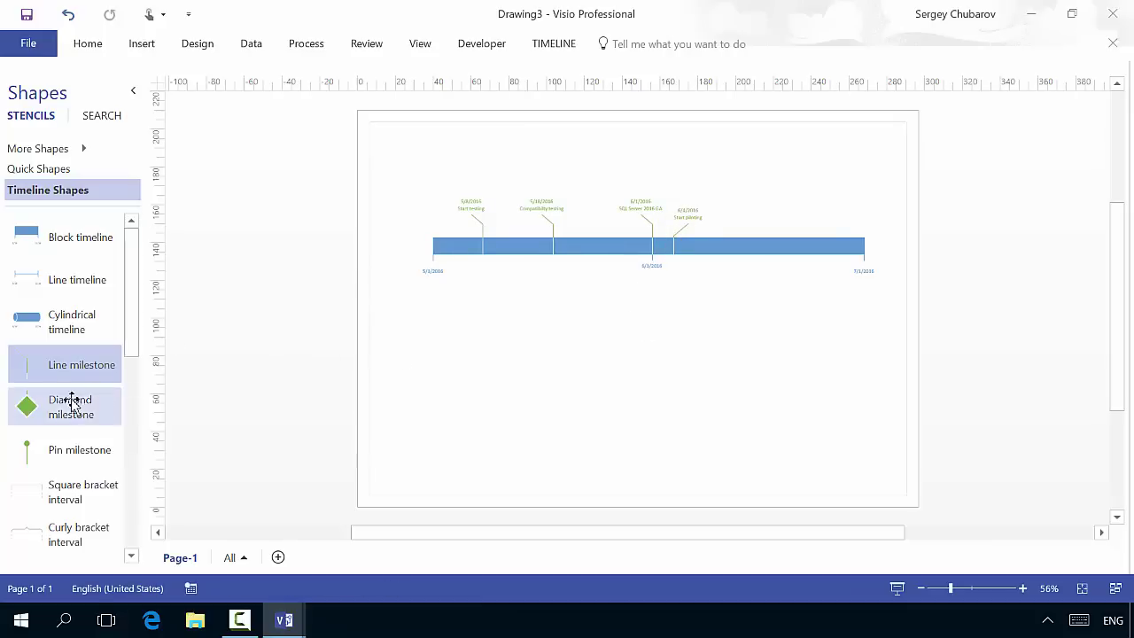
Add a Line milestone at the end of the timeline, dated 7/1/2016 and described as "End piloting".
{"action": "left_click_drag", "start_coordinate": [62, 370], "coordinate": [865, 251]}
{"action": "left_click", "coordinate": [638, 293]}
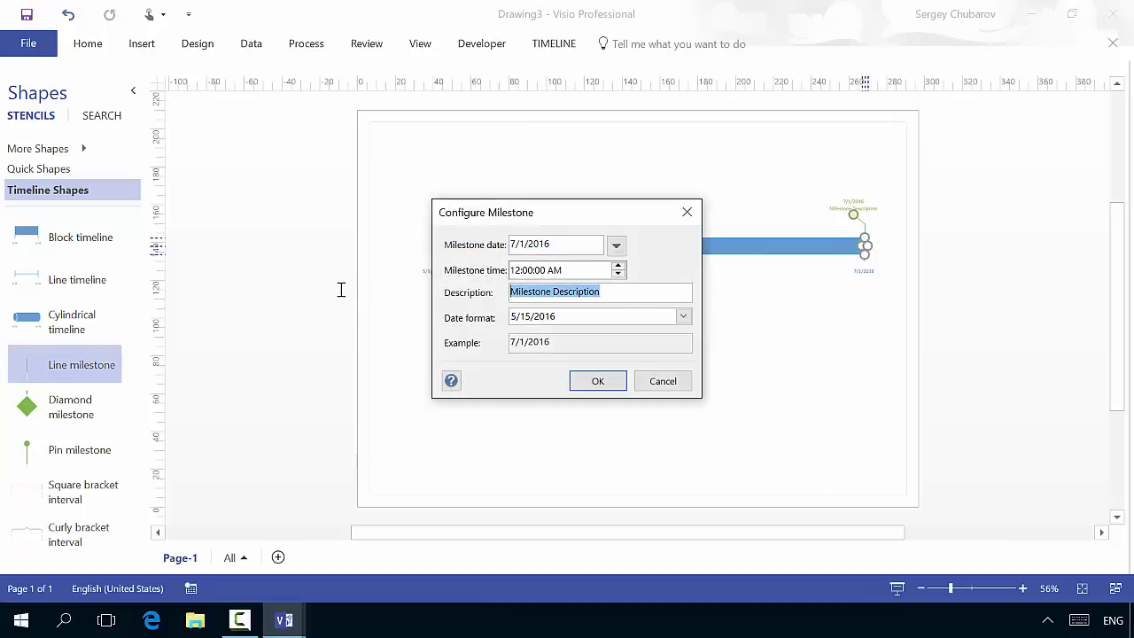
{"action": "type", "text": "End piloting"}
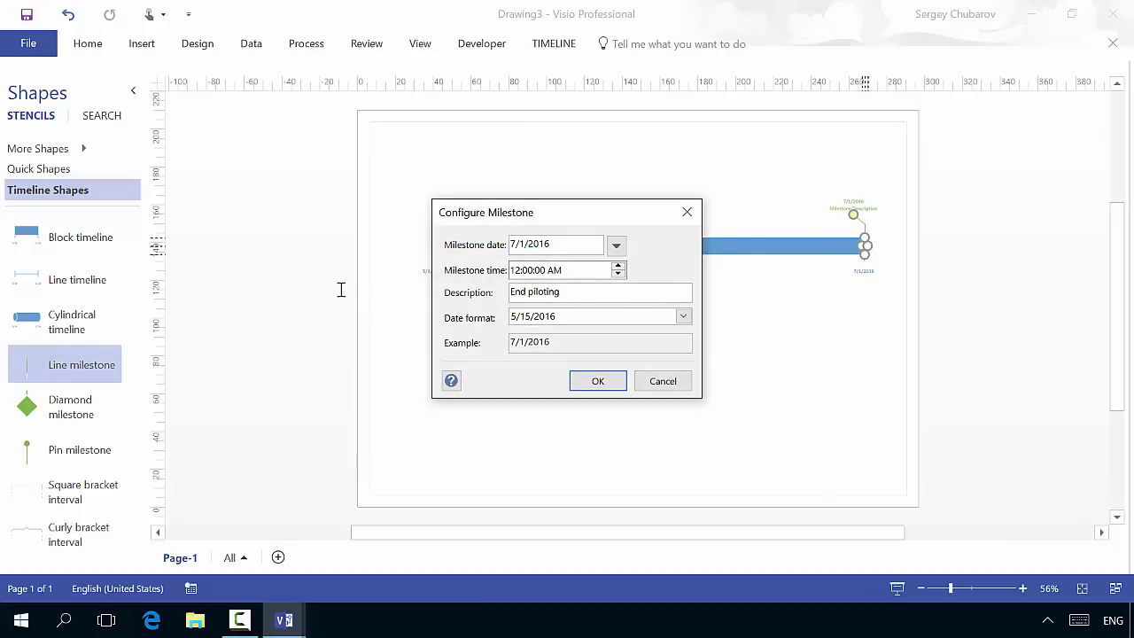
{"action": "key", "text": "Return"}
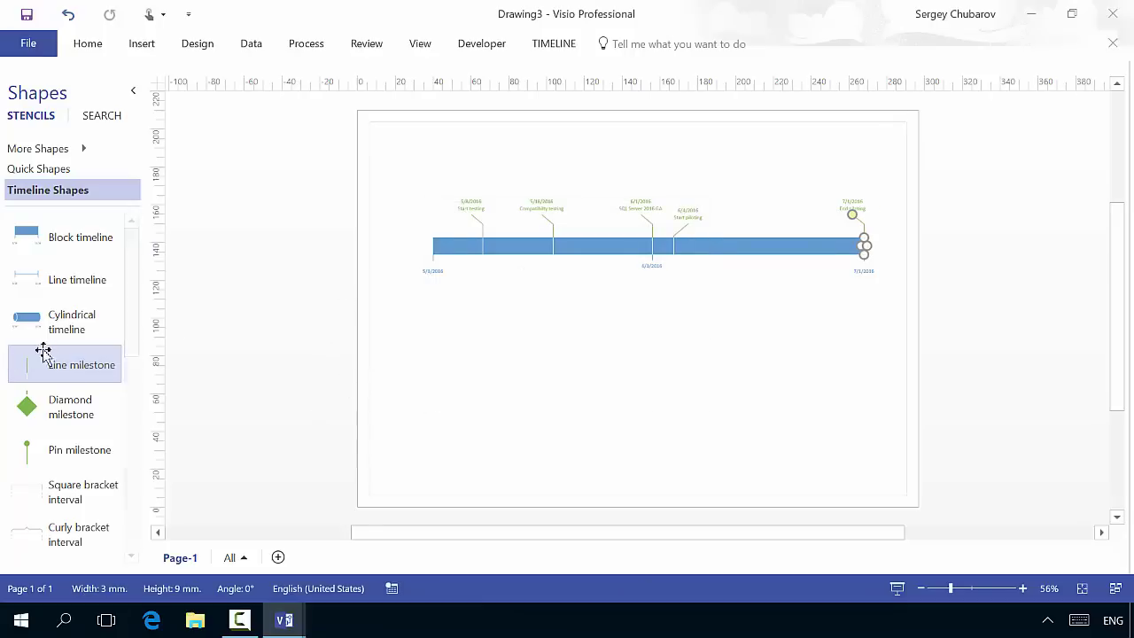
Place an Expanded timeline on the lower half of the page, running from 6/1/2016 to 6/6/2016 with a time scale of Days.
{"action": "scroll", "coordinate": [124, 337], "scroll_direction": "down", "scroll_amount": 3}
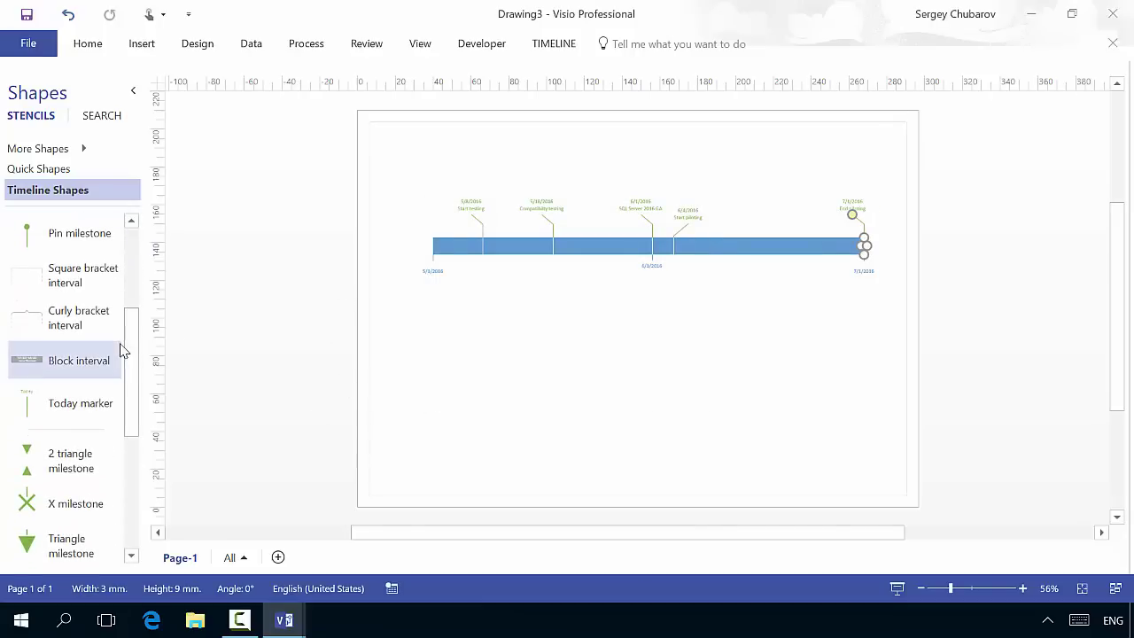
{"action": "scroll", "coordinate": [137, 362], "scroll_direction": "down", "scroll_amount": 1}
{"action": "scroll", "coordinate": [137, 361], "scroll_direction": "down", "scroll_amount": 6}
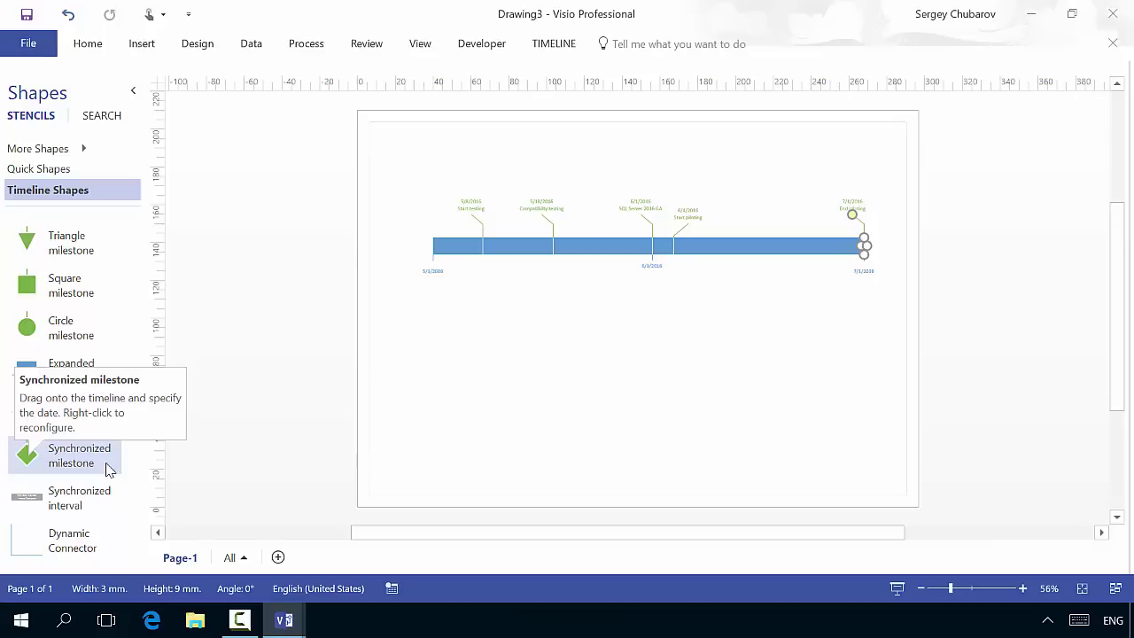
{"action": "left_click_drag", "start_coordinate": [63, 369], "coordinate": [697, 393]}
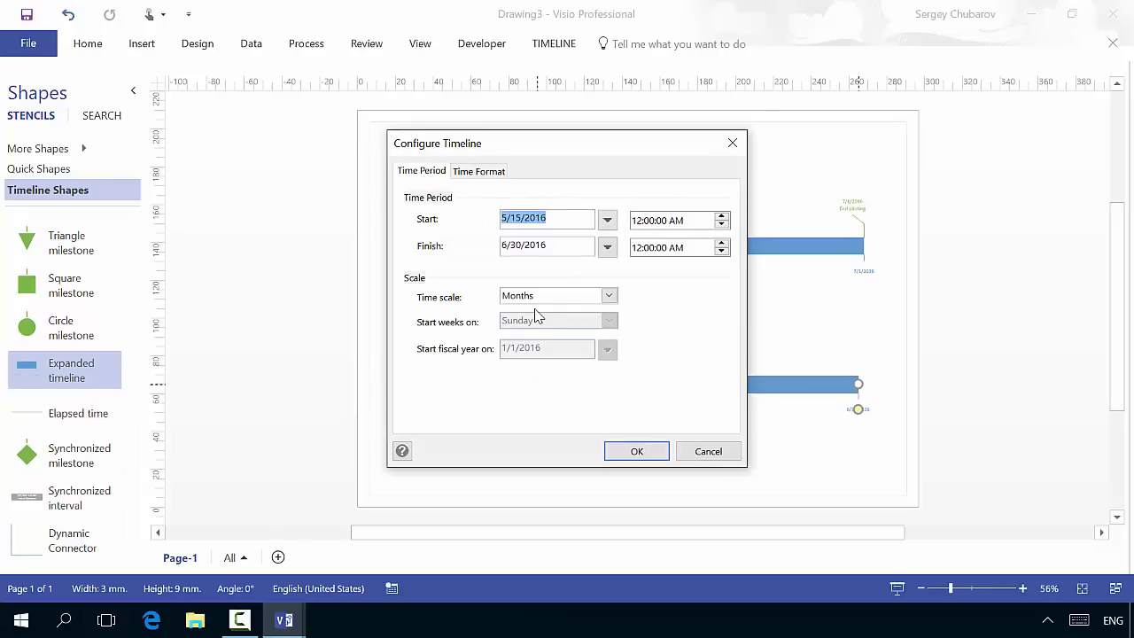
{"action": "left_click_drag", "start_coordinate": [552, 148], "coordinate": [357, 156]}
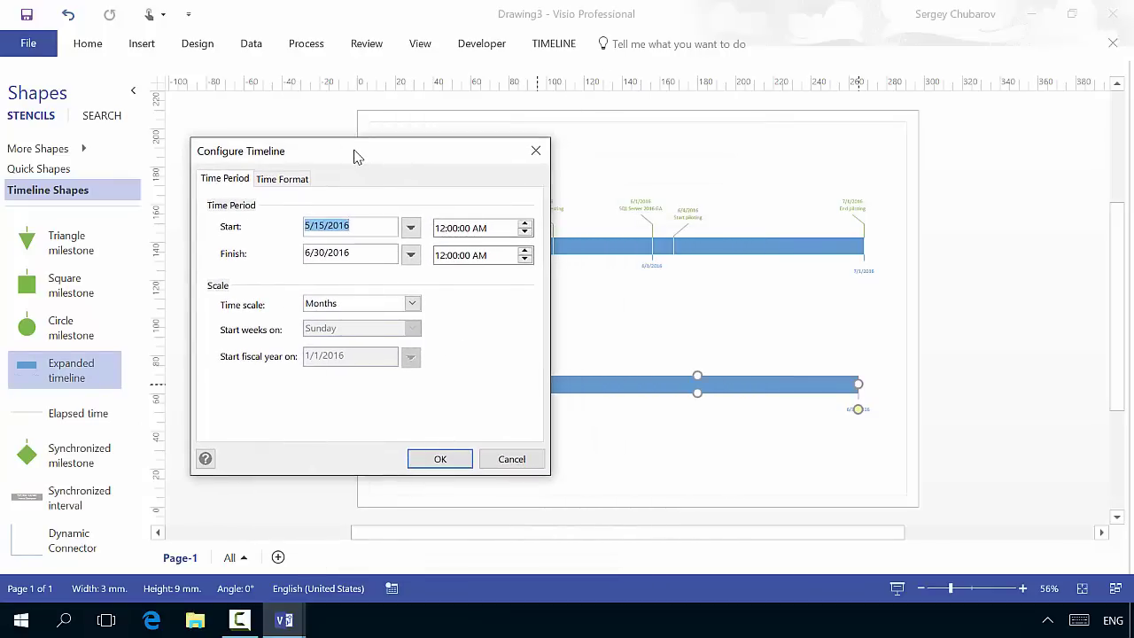
{"action": "left_click", "coordinate": [410, 228]}
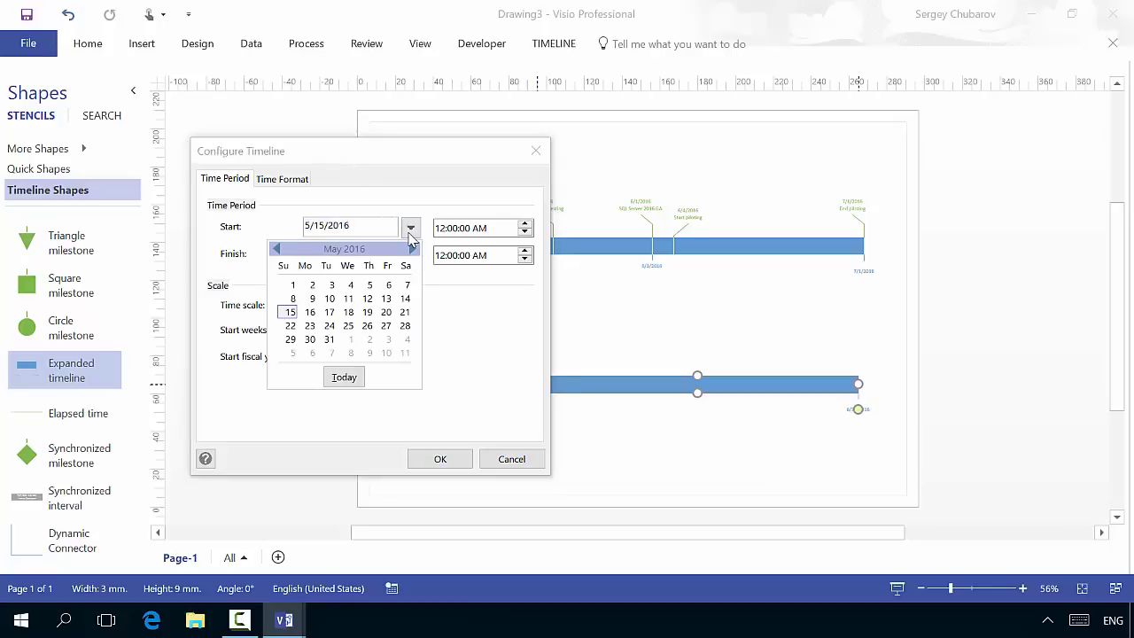
{"action": "left_click", "coordinate": [351, 341]}
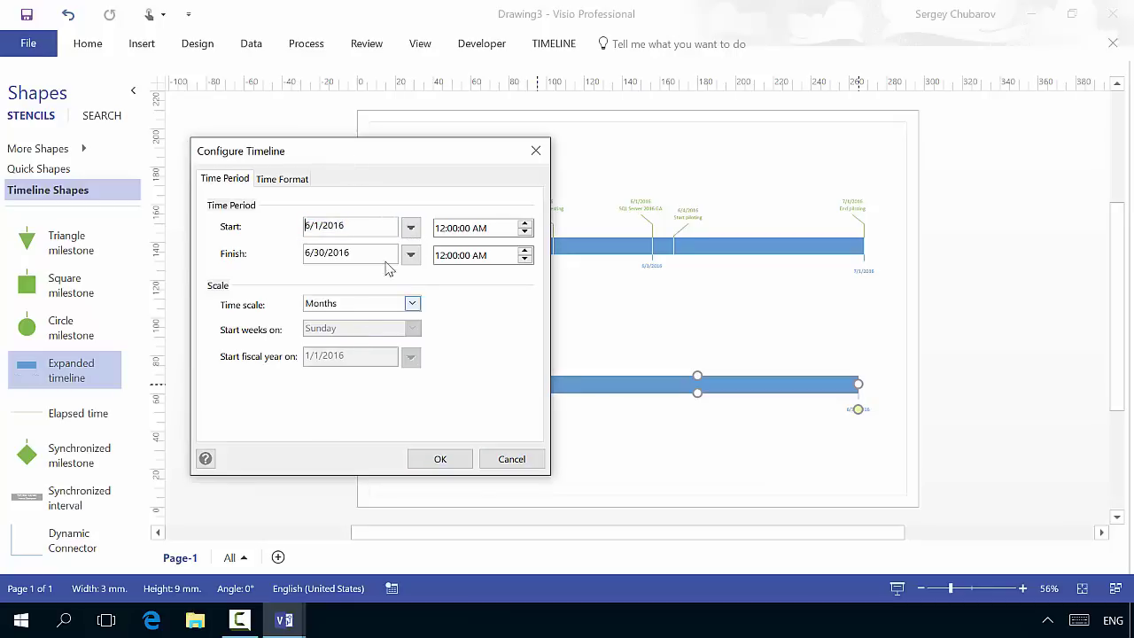
{"action": "left_click", "coordinate": [410, 256]}
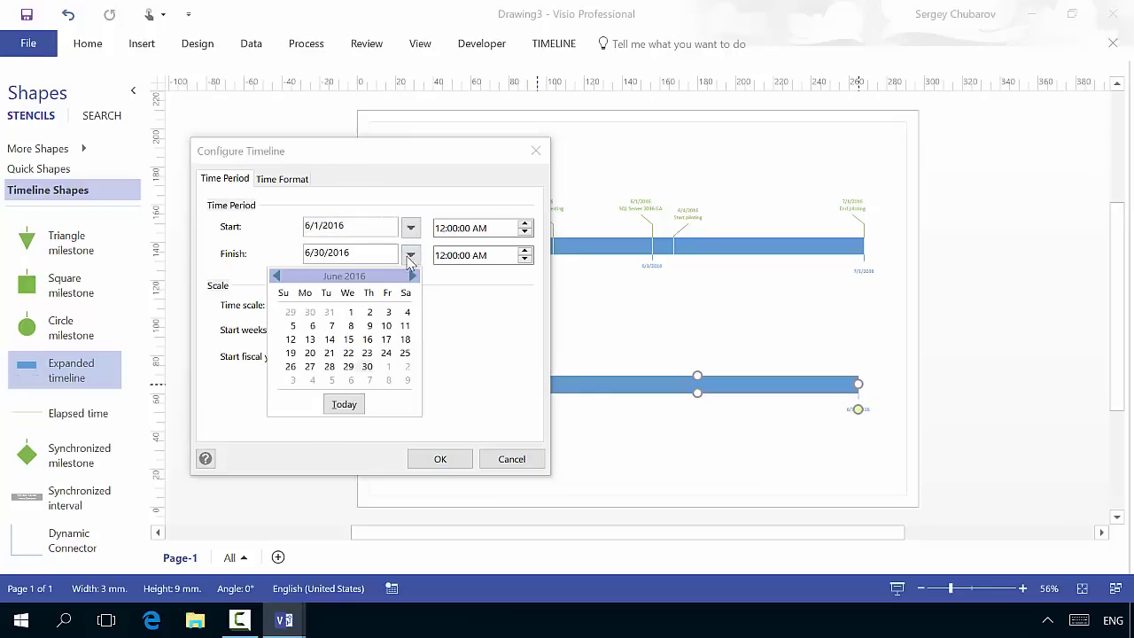
{"action": "left_click", "coordinate": [310, 325]}
{"action": "left_click", "coordinate": [412, 303]}
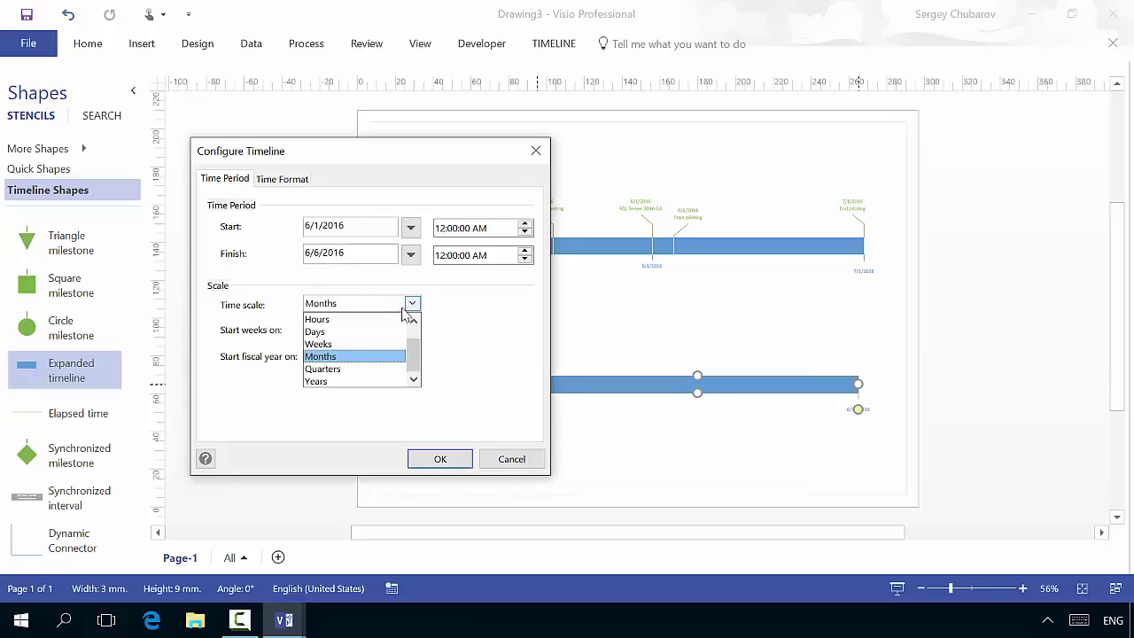
{"action": "left_click", "coordinate": [353, 331]}
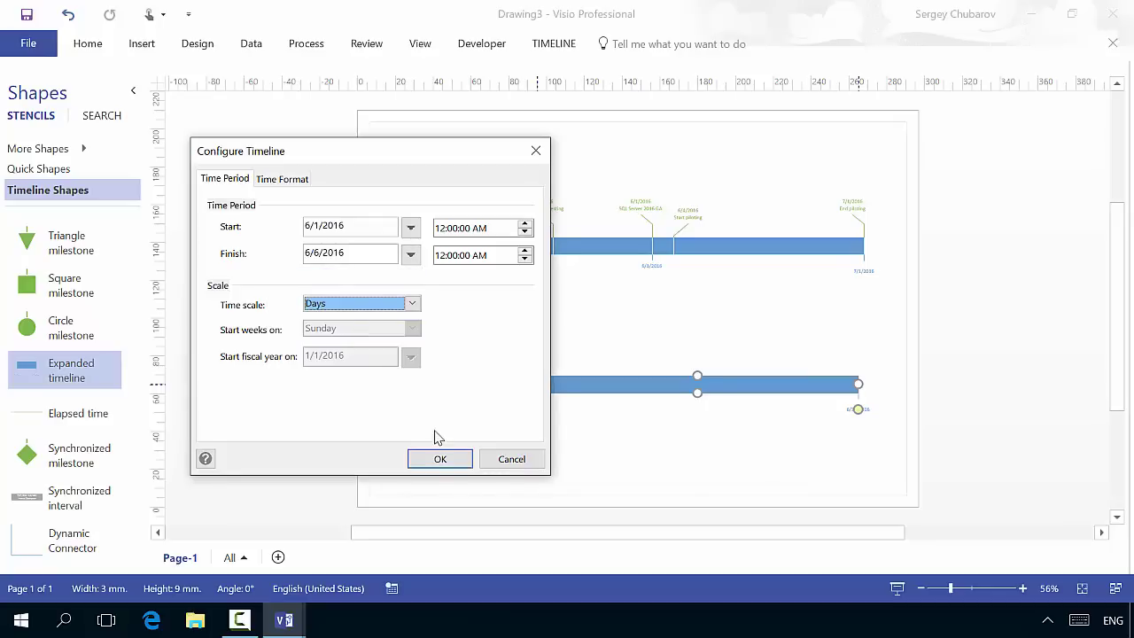
{"action": "left_click", "coordinate": [438, 457]}
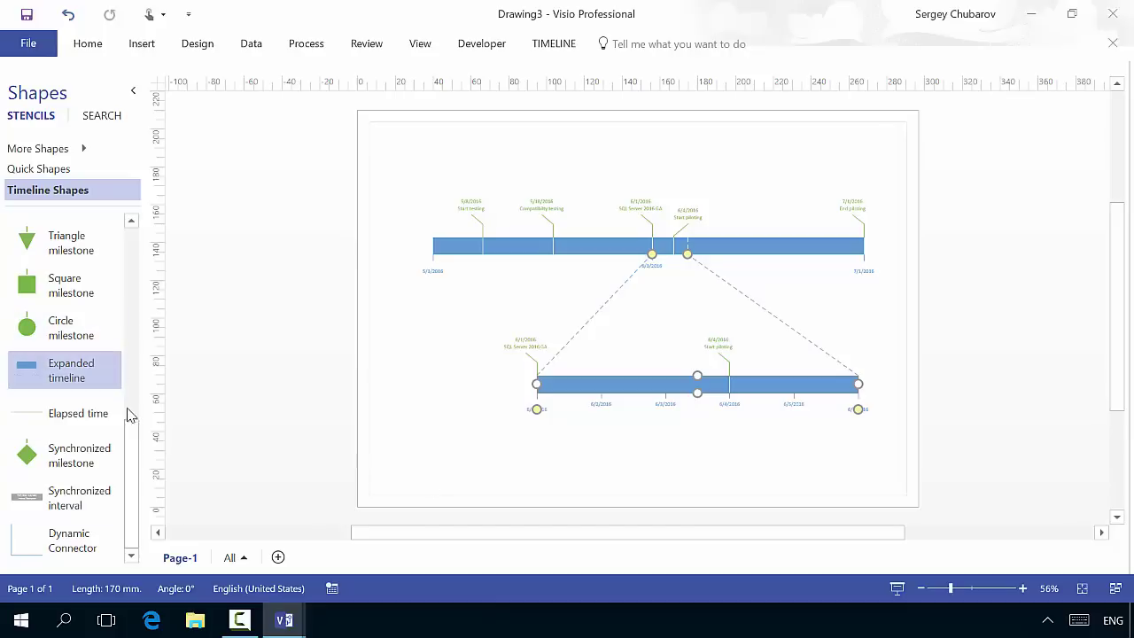
Add a Line milestone to the expanded timeline, dated 6/2/2016 and described as "Team review".
{"action": "left_click_drag", "start_coordinate": [130, 418], "coordinate": [132, 218]}
{"action": "left_click_drag", "start_coordinate": [55, 366], "coordinate": [622, 382]}
{"action": "left_click_drag", "start_coordinate": [616, 295], "coordinate": [354, 288]}
{"action": "type", "text": "Tea"}
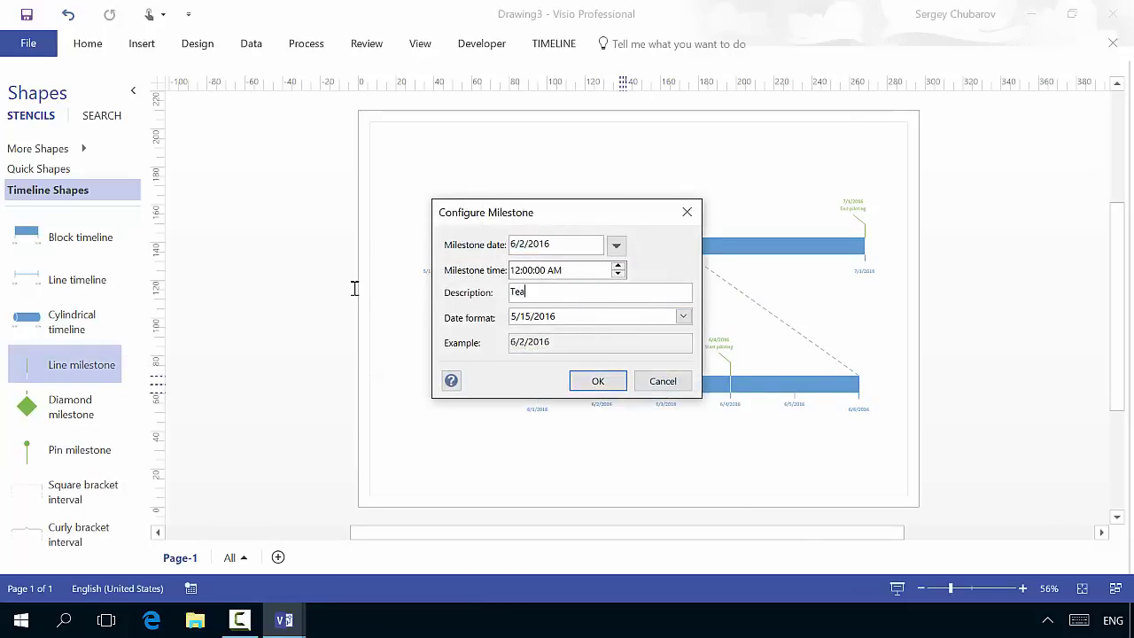
{"action": "type", "text": "m review"}
{"action": "key", "text": "Return"}
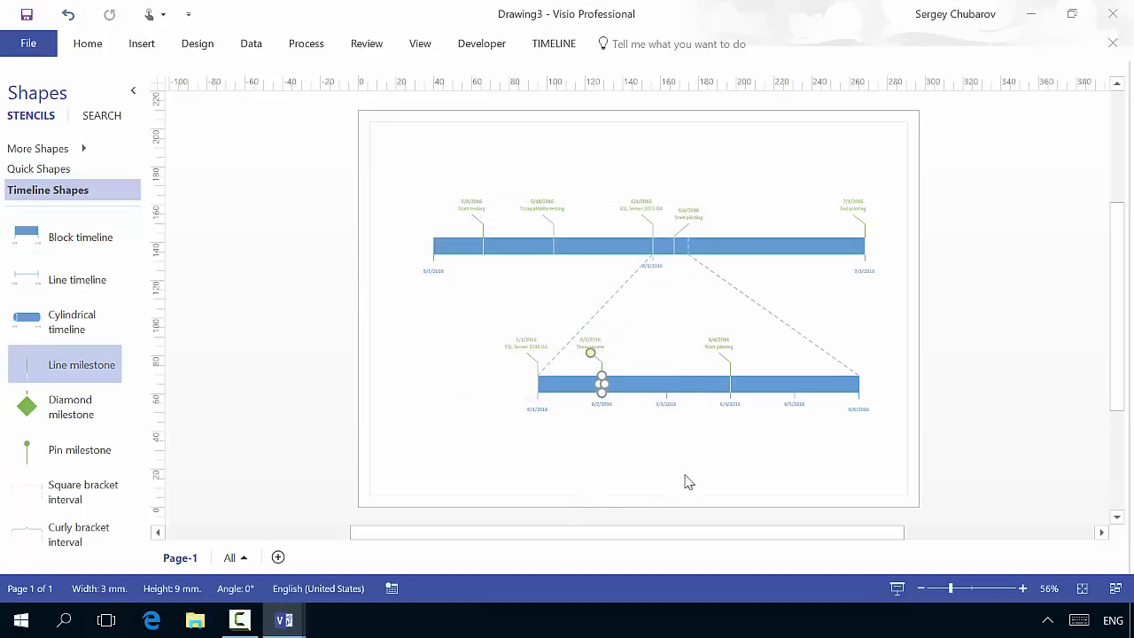